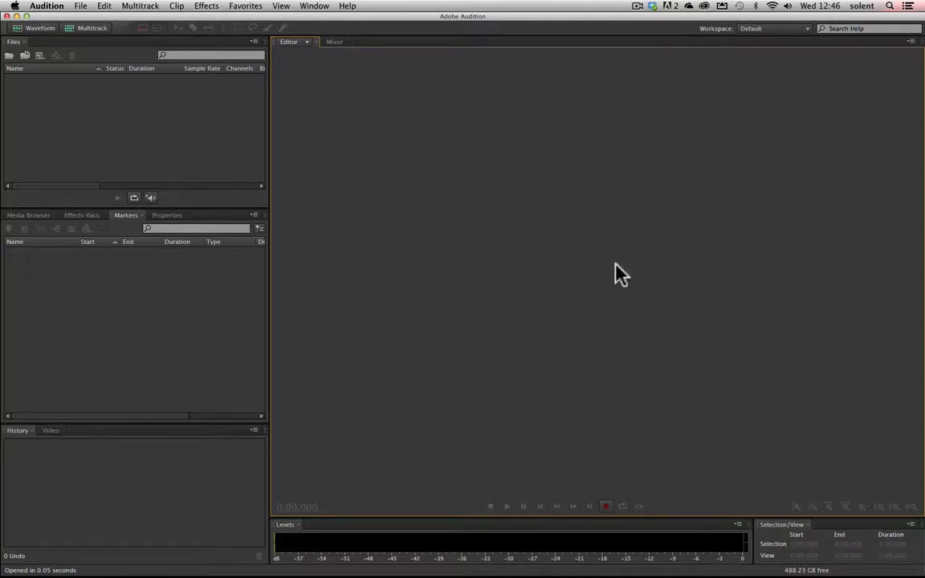
left_click(314, 5)
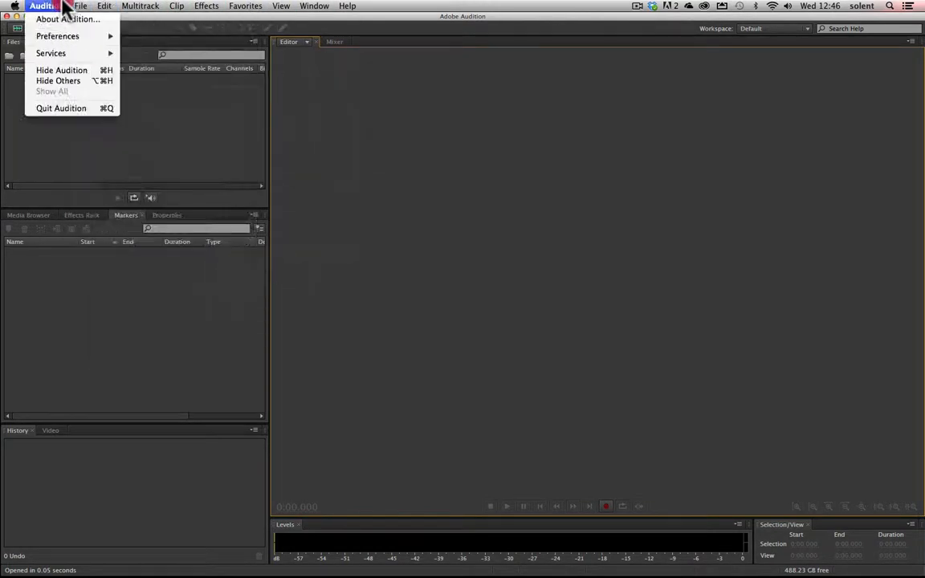
left_click(240, 5)
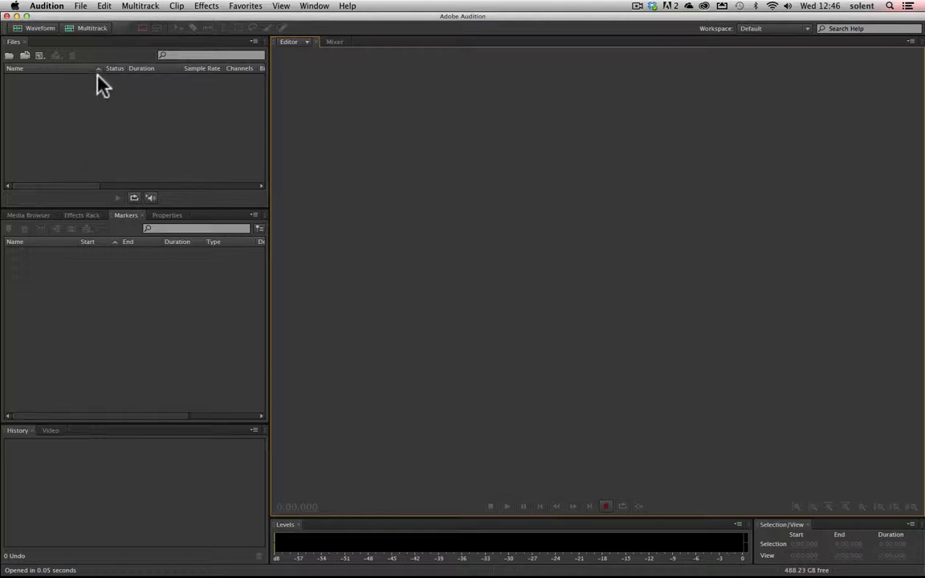
Look through the Media Browser, Effects Rack, Markers and Properties panels, plus the Video and History panels
left_click(29, 215)
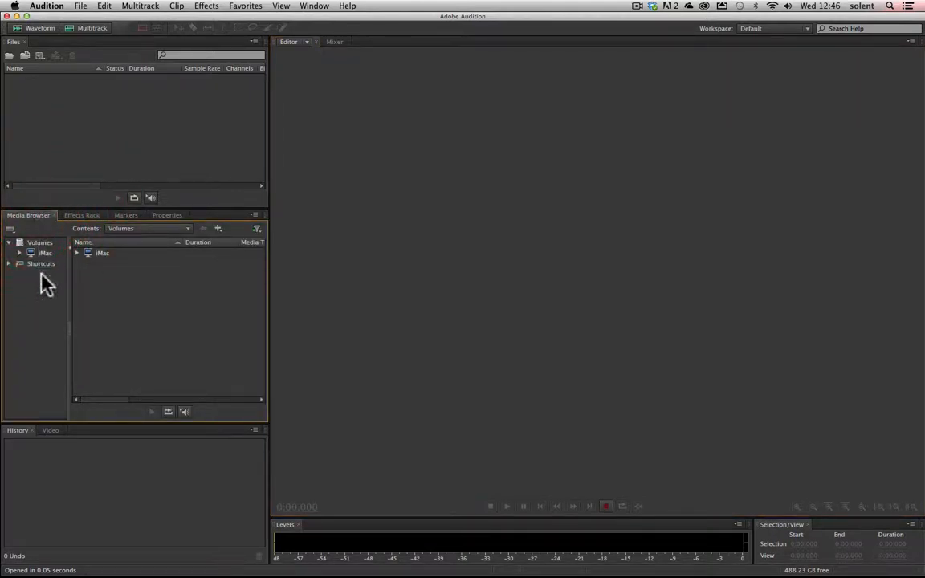
left_click(88, 216)
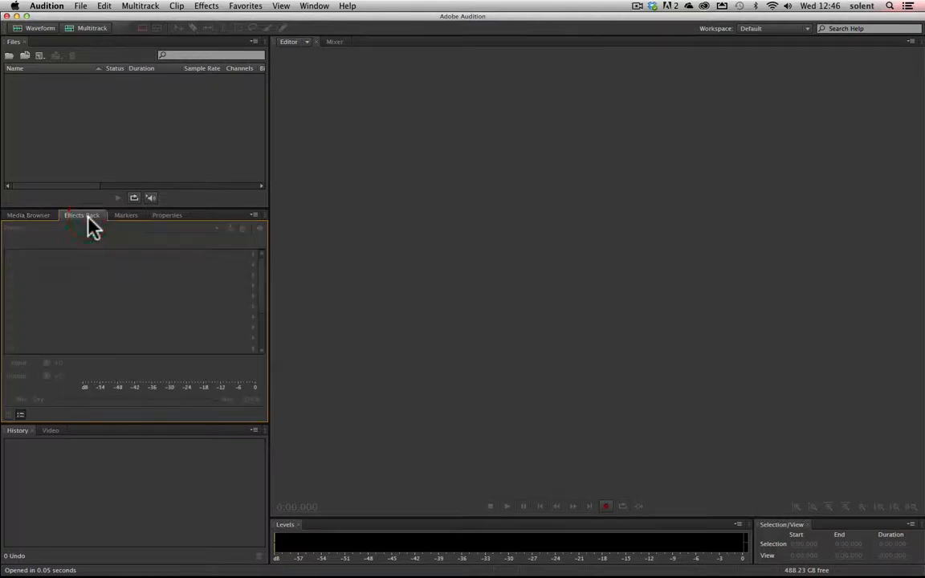
left_click(121, 217)
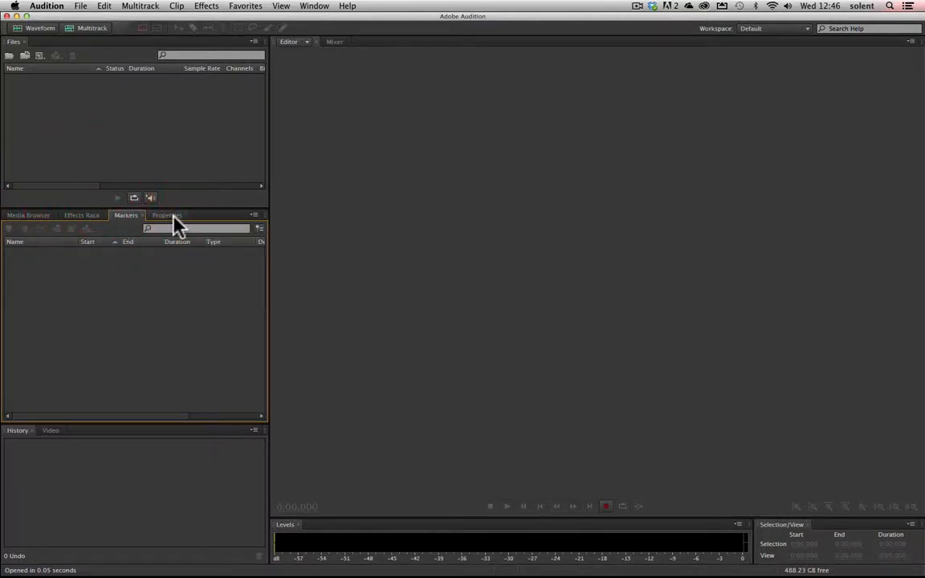
left_click(171, 215)
left_click(126, 217)
left_click(81, 216)
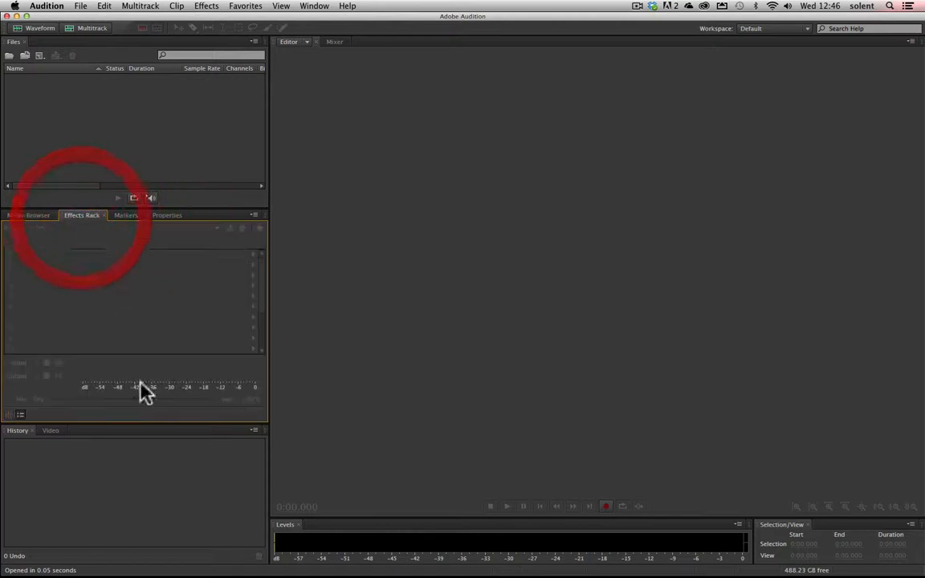
left_click(48, 431)
left_click(19, 431)
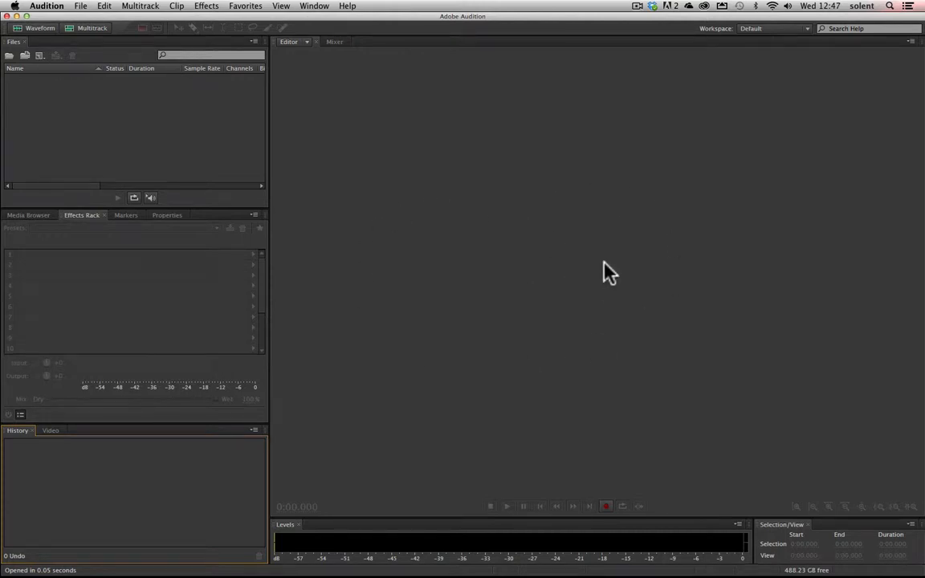
View the Mixer and return to the Editor, and review the available workspaces while keeping Default selected
left_click(305, 40)
left_click(339, 43)
left_click(293, 41)
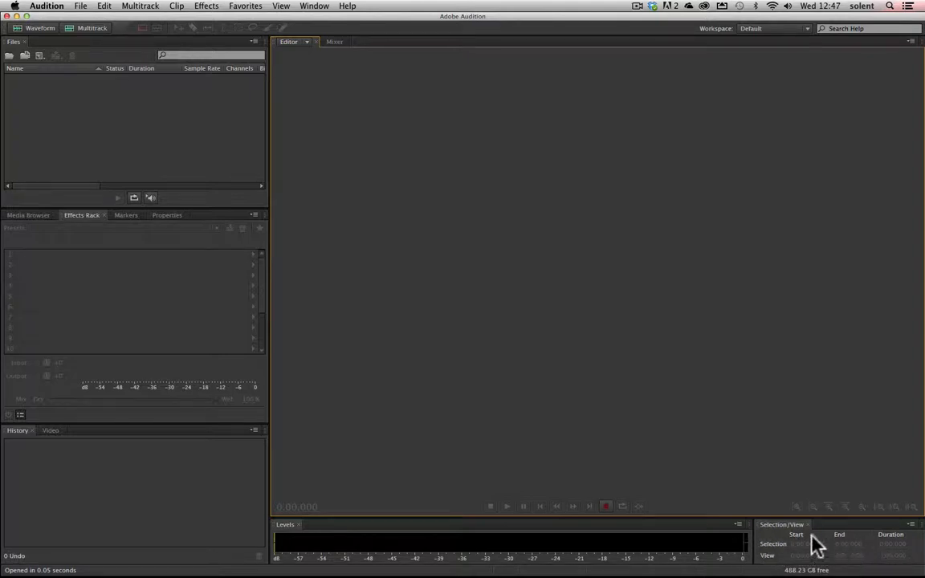
left_click(807, 28)
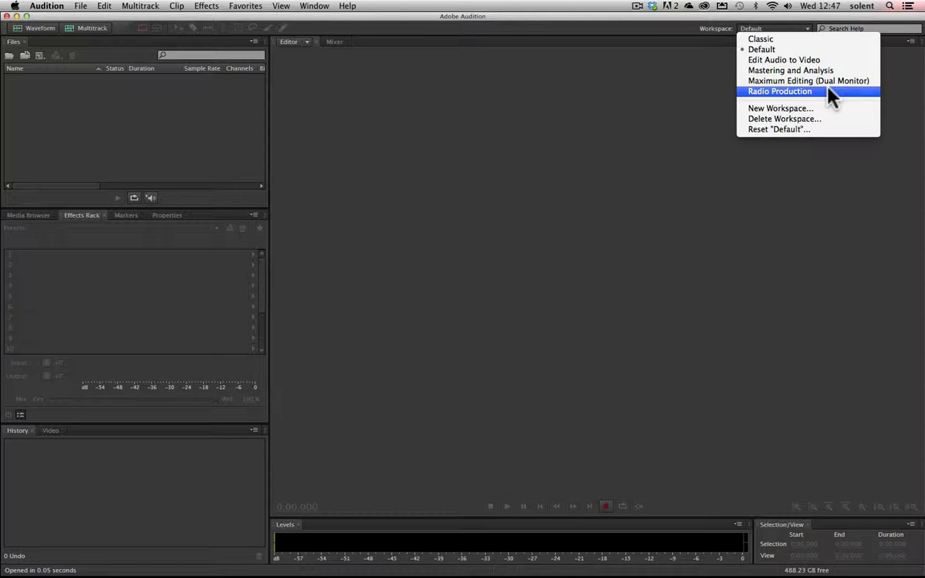
left_click(812, 51)
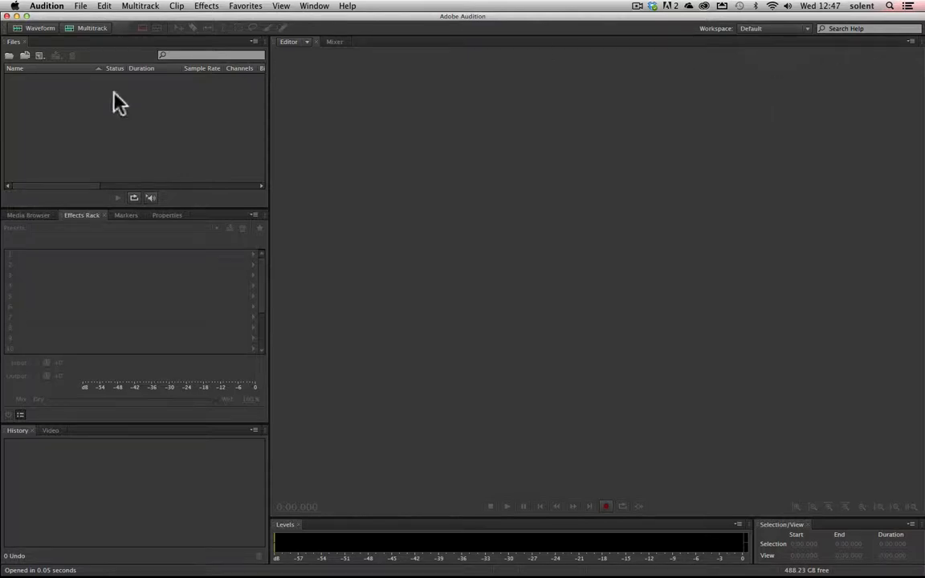
Examine the Media Browser's volumes once more and return to the Effects Rack
left_click(25, 214)
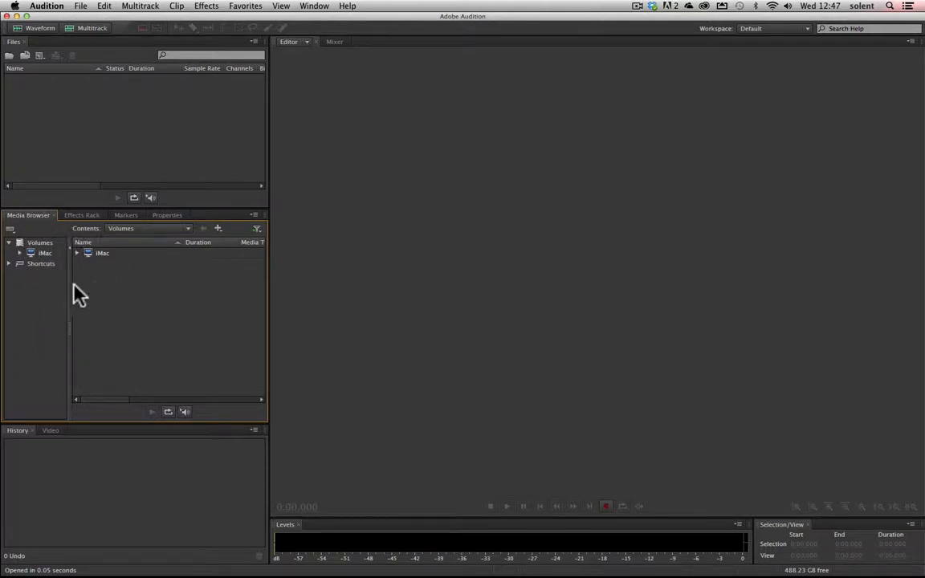
left_click(72, 215)
left_click(49, 215)
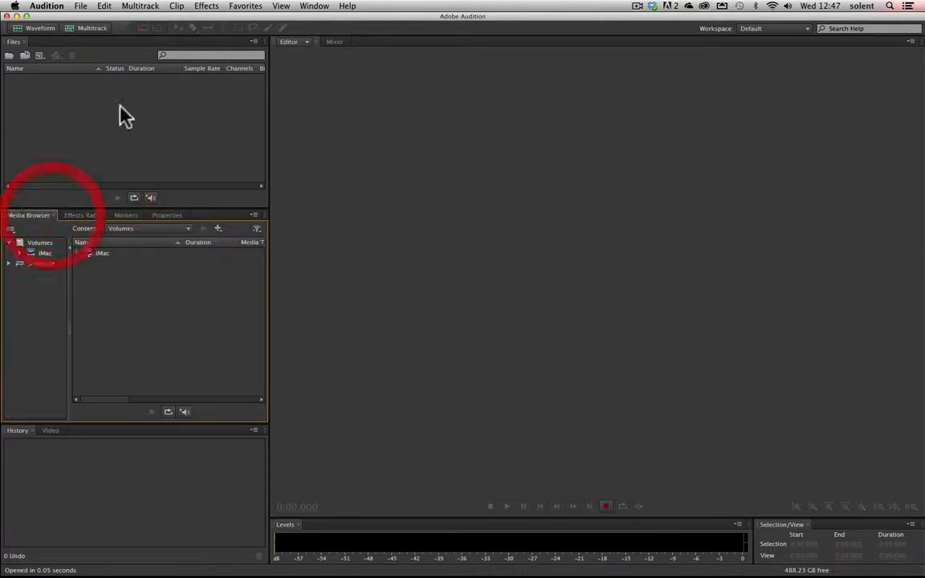
left_click(89, 217)
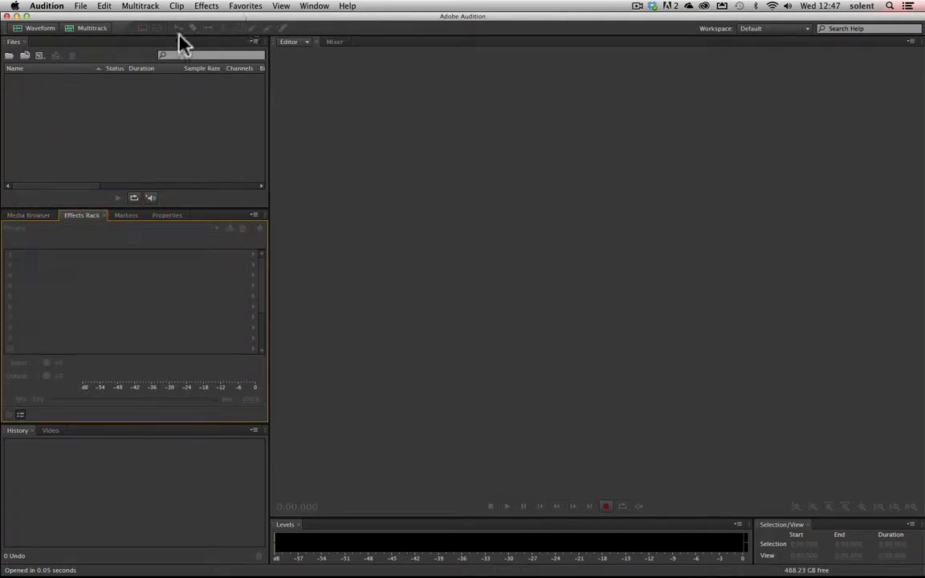
left_click(9, 59)
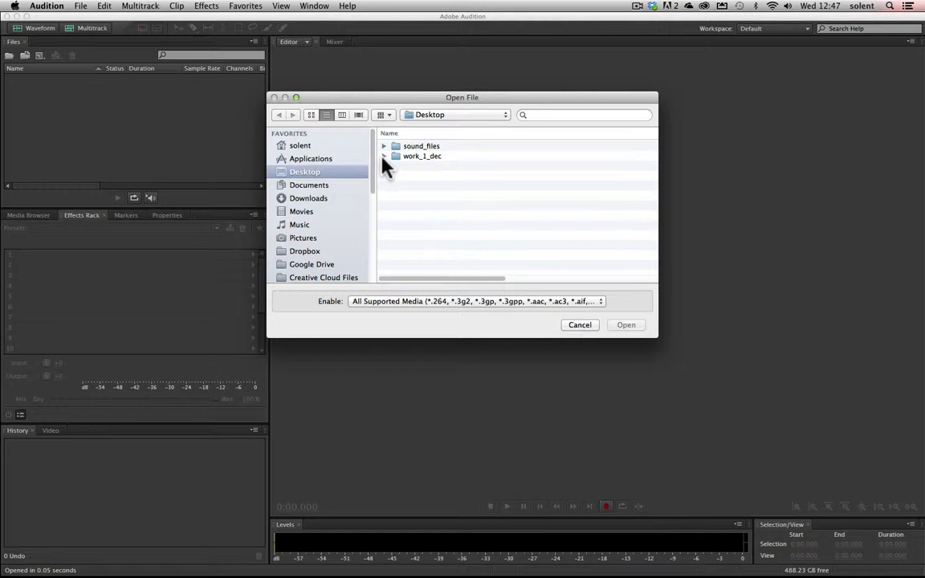
left_click(303, 173)
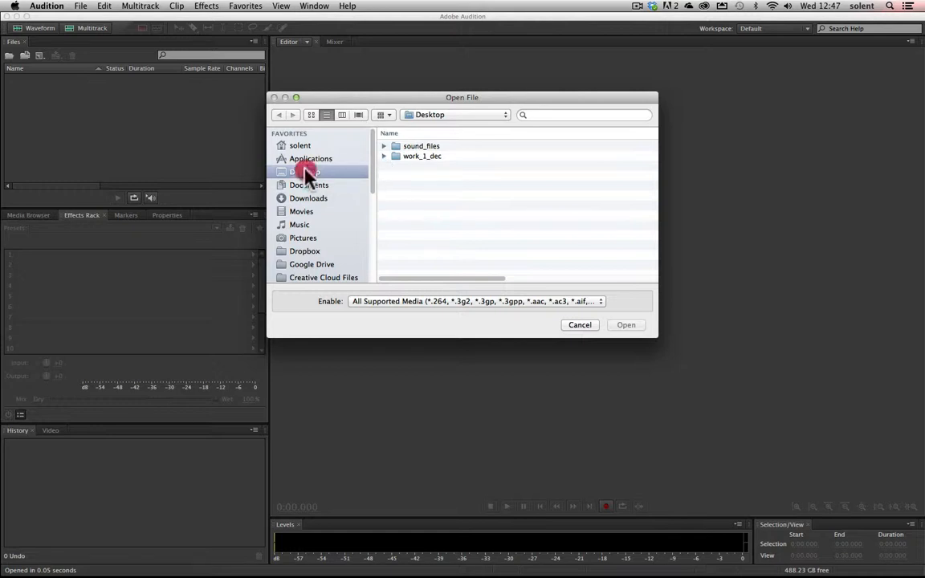
left_click(383, 147)
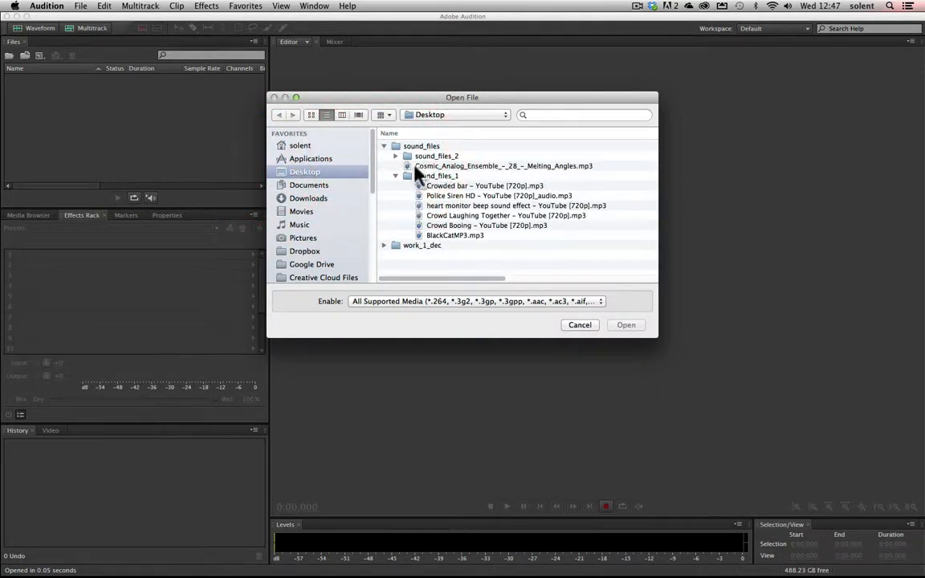
left_click(385, 146)
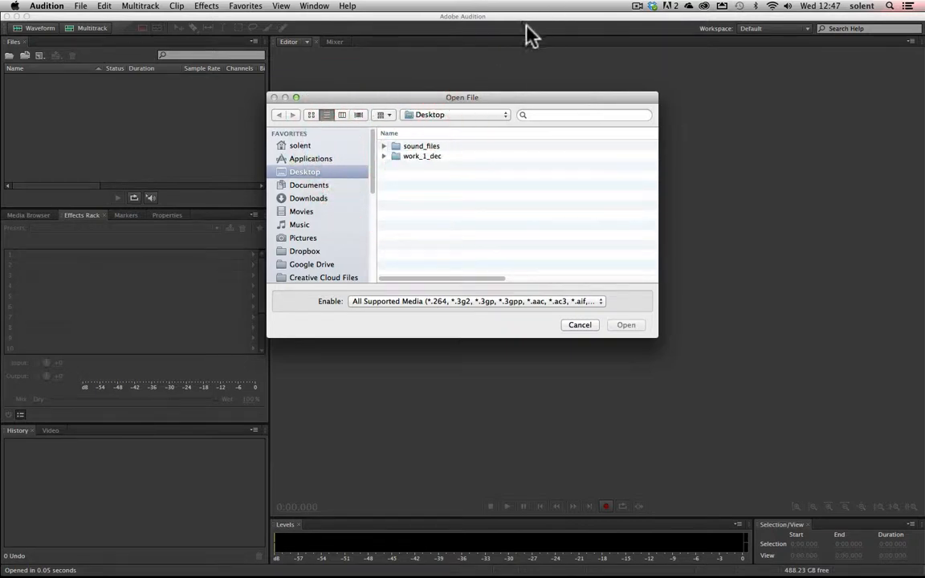
left_click(579, 325)
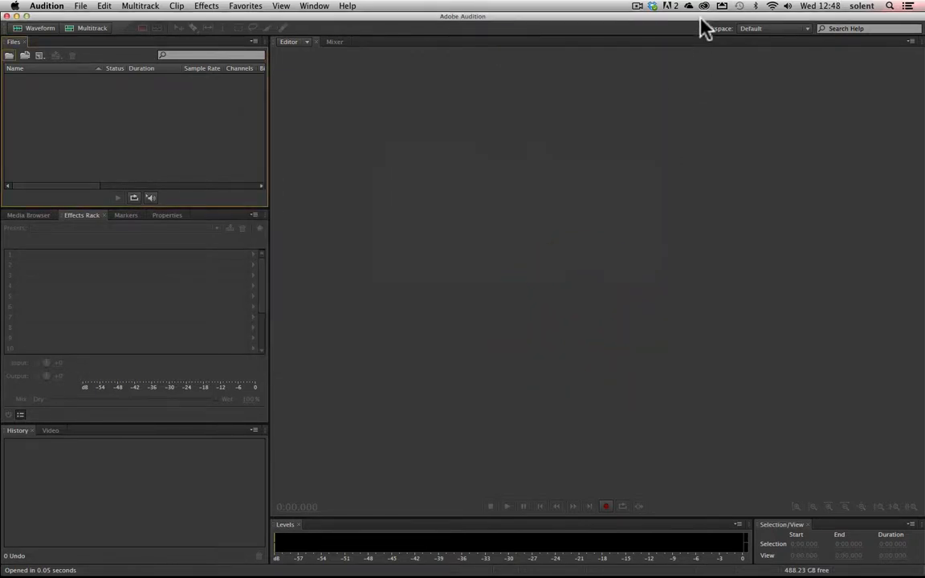
Uncover the Finder's sound_files window and import the Cosmic_Analog_Ensemble MP3 from it into the Files panel
left_click_drag(702, 27, 681, 266)
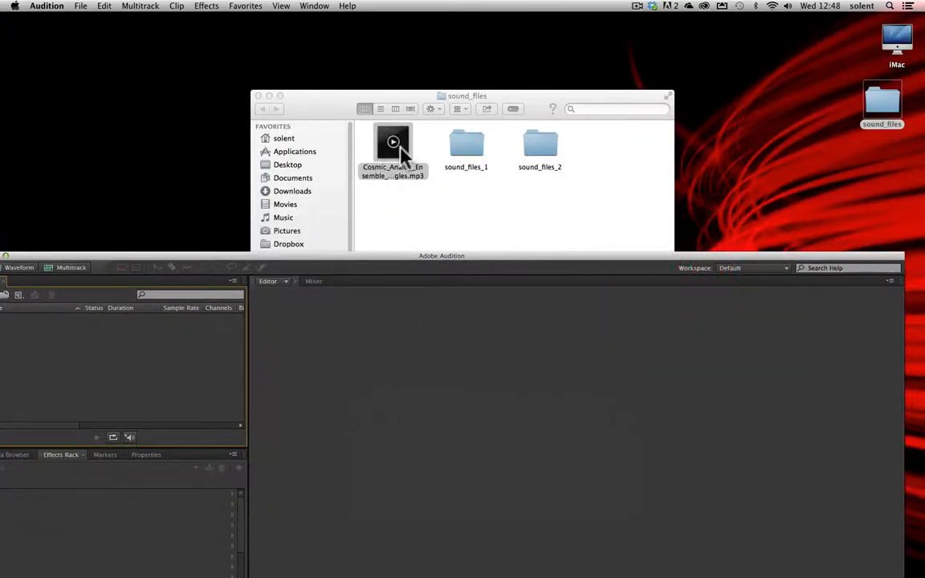
left_click_drag(391, 142, 198, 377)
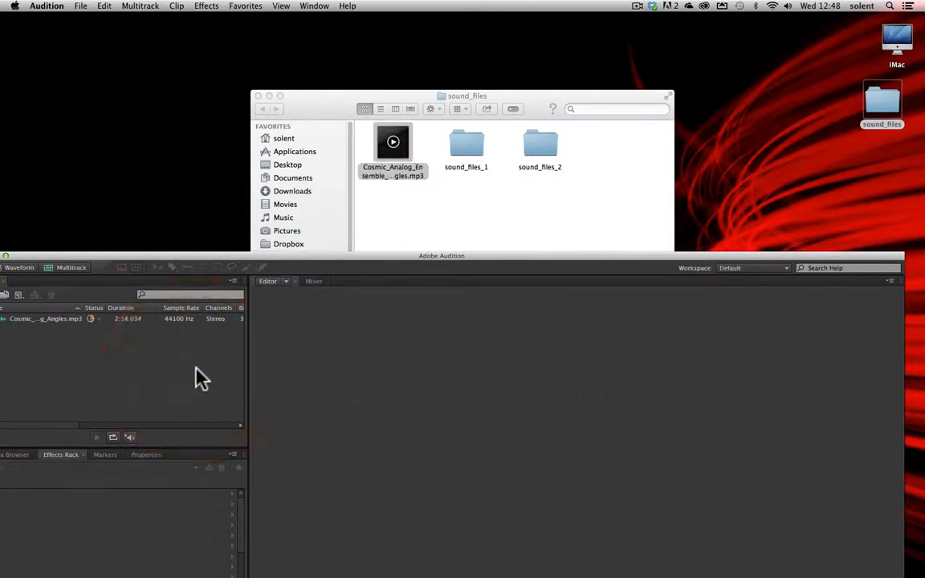
left_click_drag(209, 258, 260, 57)
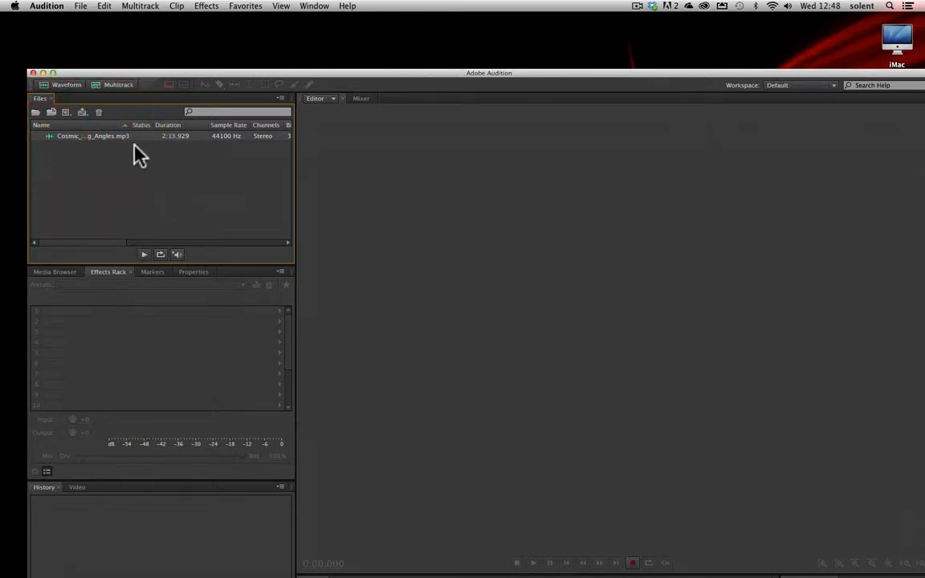
Close the imported MP3 and restore the program window to fill the screen
left_click(99, 113)
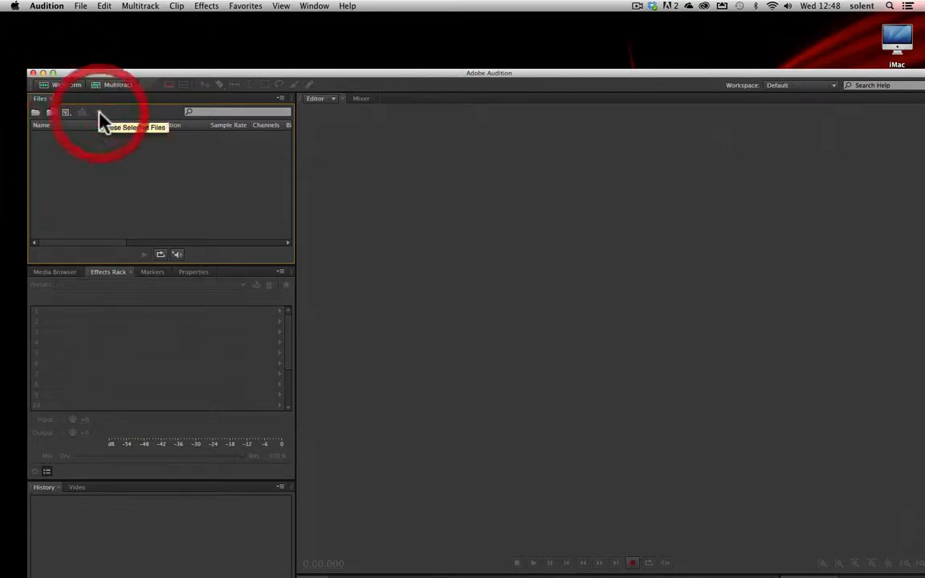
double_click(267, 70)
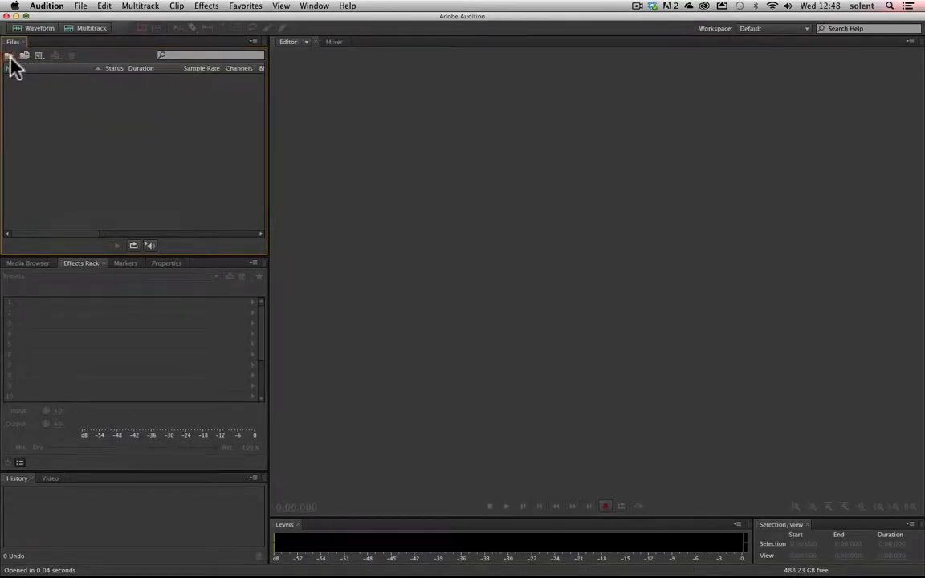
Open Cosmic_Analog_Ensemble_-_28_-_Melting_Angles.mp3 from the sound_files folder on the Desktop
left_click(9, 56)
left_click(384, 147)
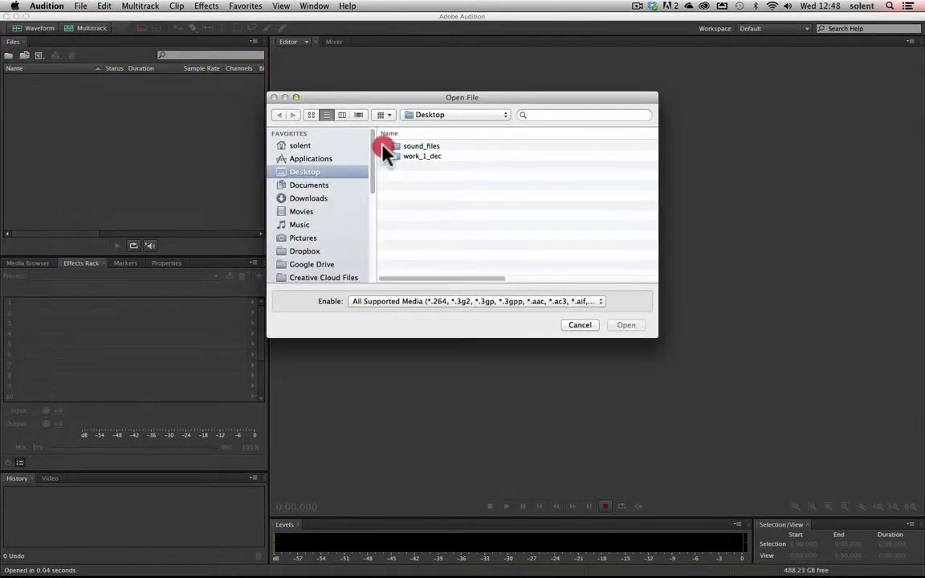
left_click(387, 165)
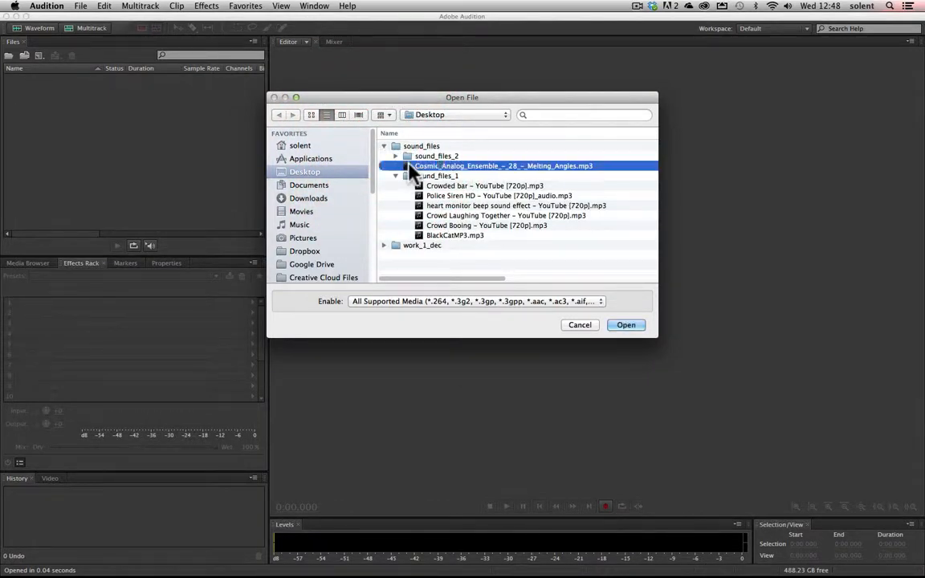
left_click(625, 325)
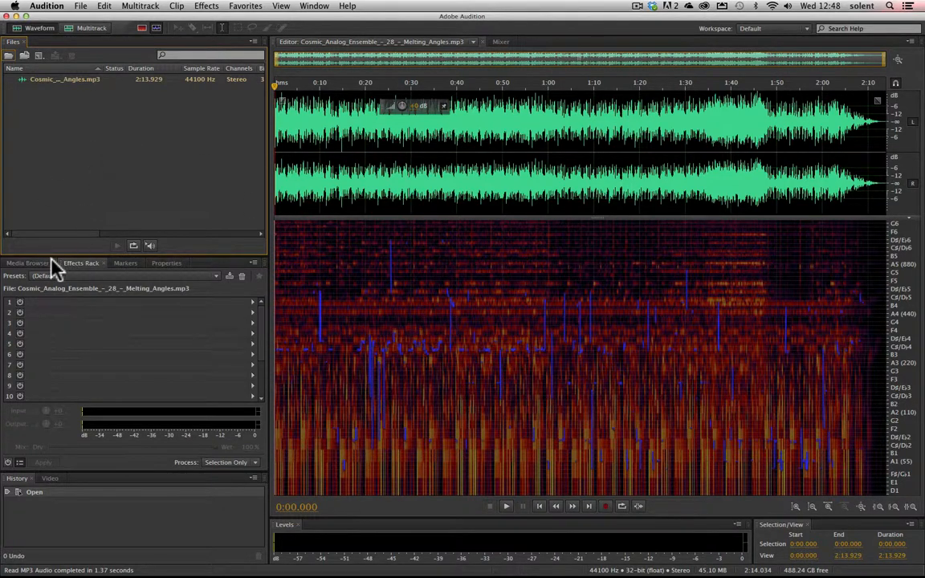
Show the MP3's properties and enlarge the waveform display to take up more height than the spectral display
left_click(163, 264)
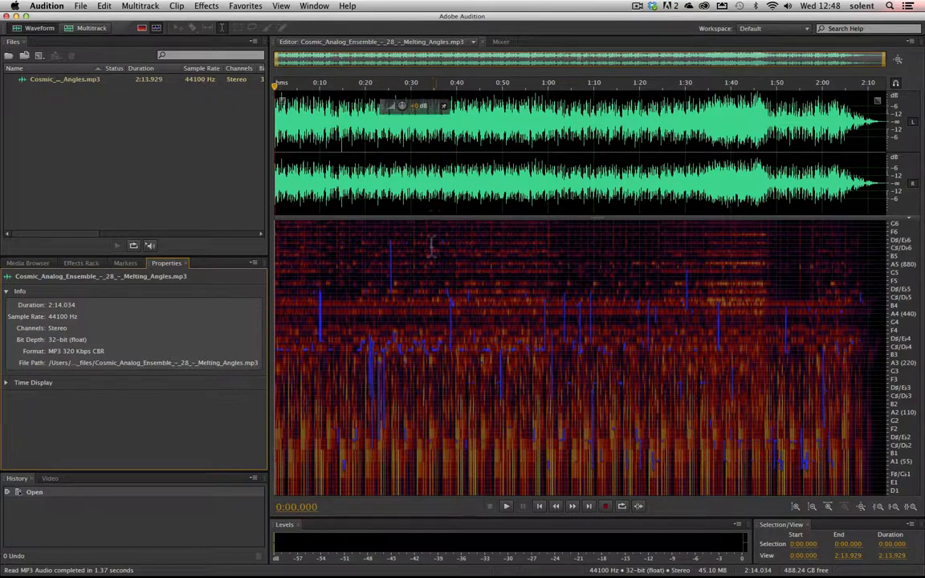
left_click_drag(349, 217, 343, 354)
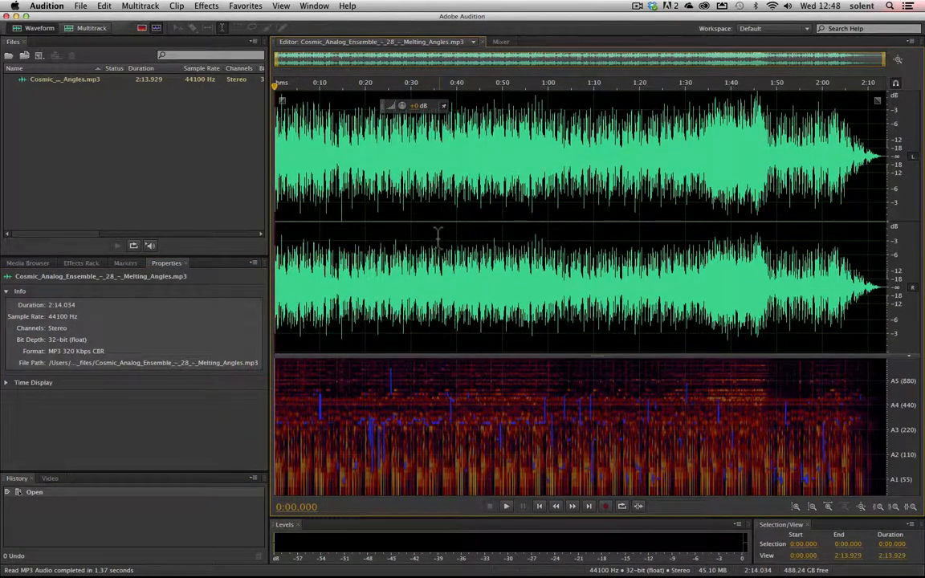
Select the MP3 in the file list, then check the Mixer and return to its waveform in the Editor
left_click(42, 79)
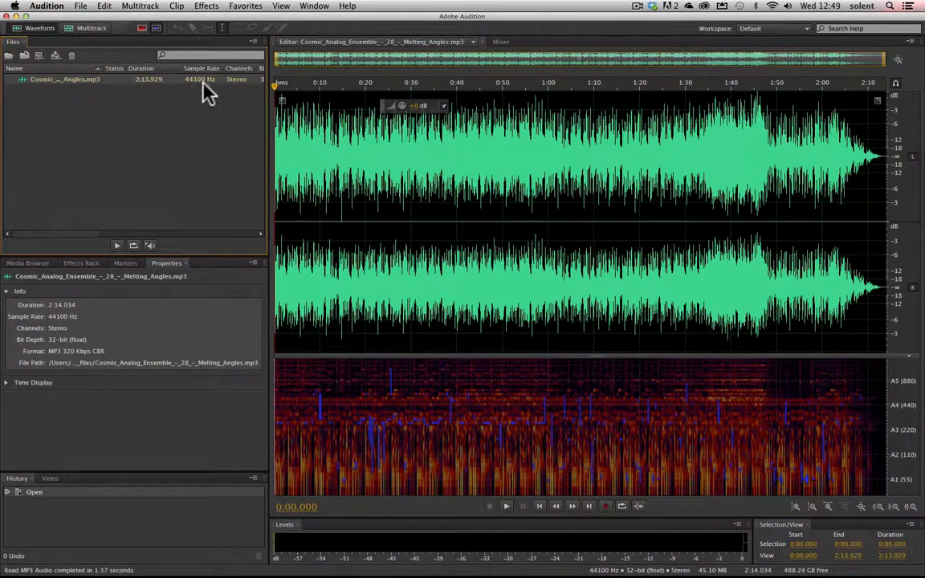
left_click(46, 31)
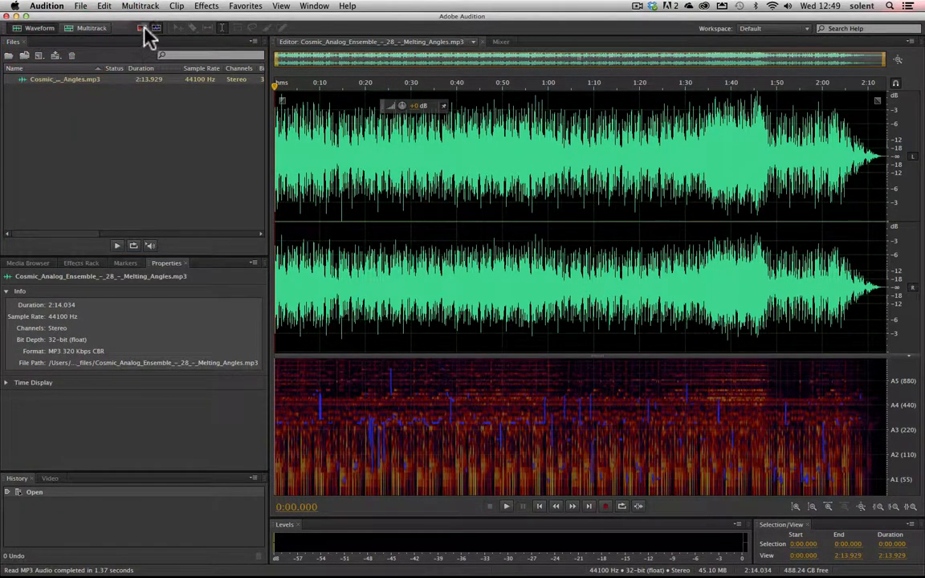
left_click(45, 31)
left_click(500, 42)
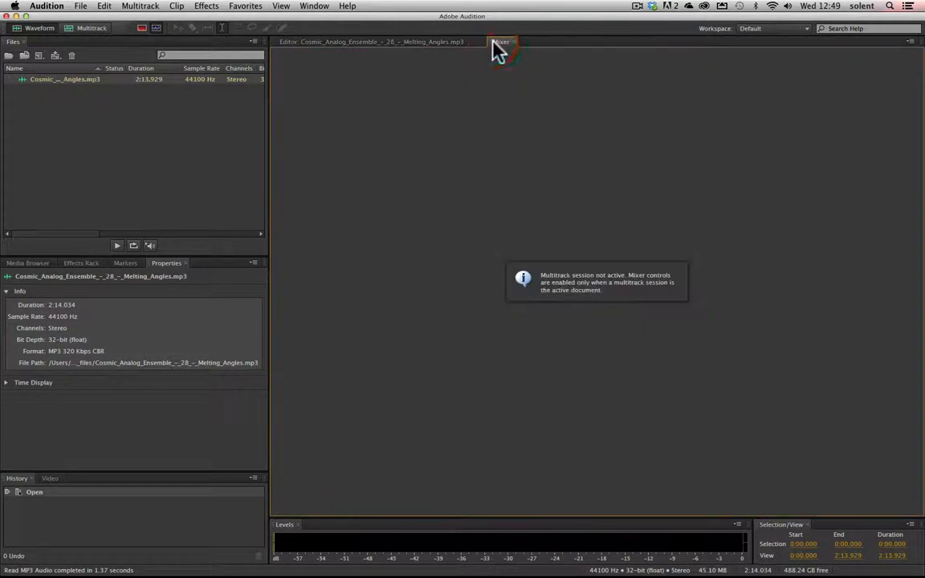
left_click(443, 45)
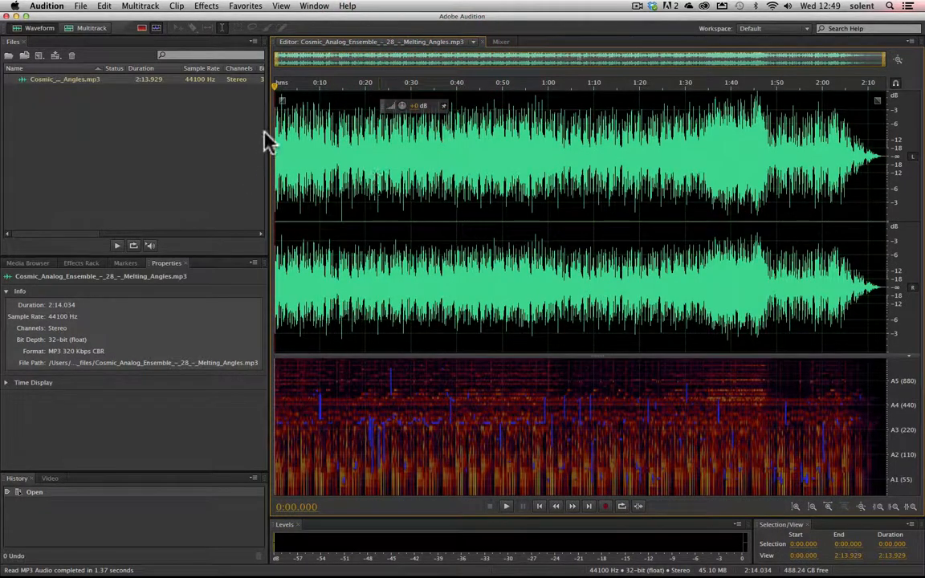
Play the first few seconds of the track, stop playback, and move the playhead to about 0:23
key("space")
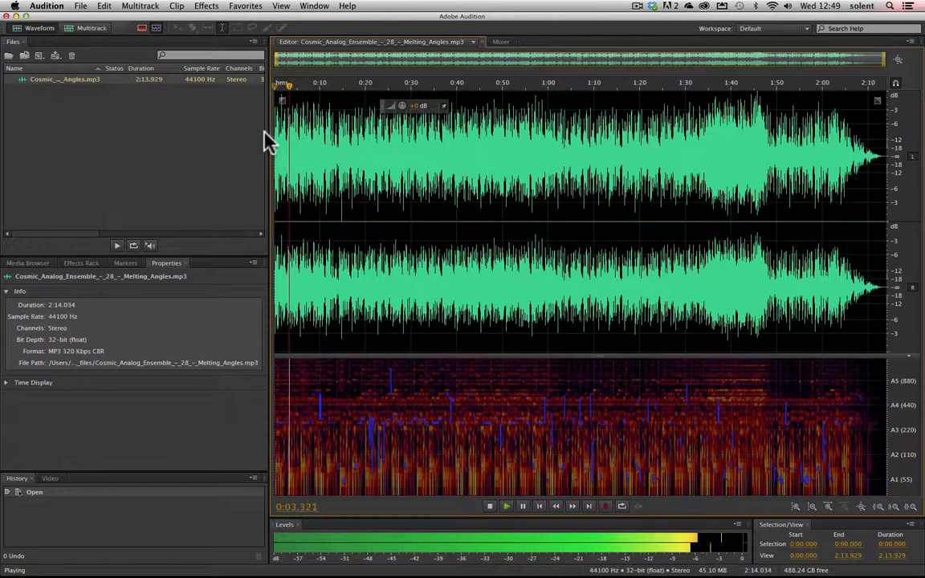
key("space")
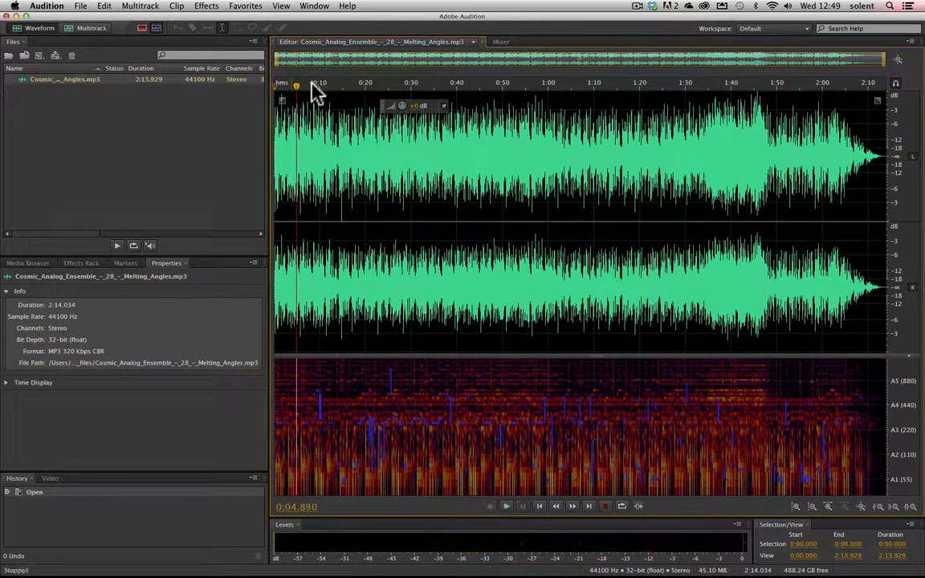
left_click_drag(296, 85, 380, 147)
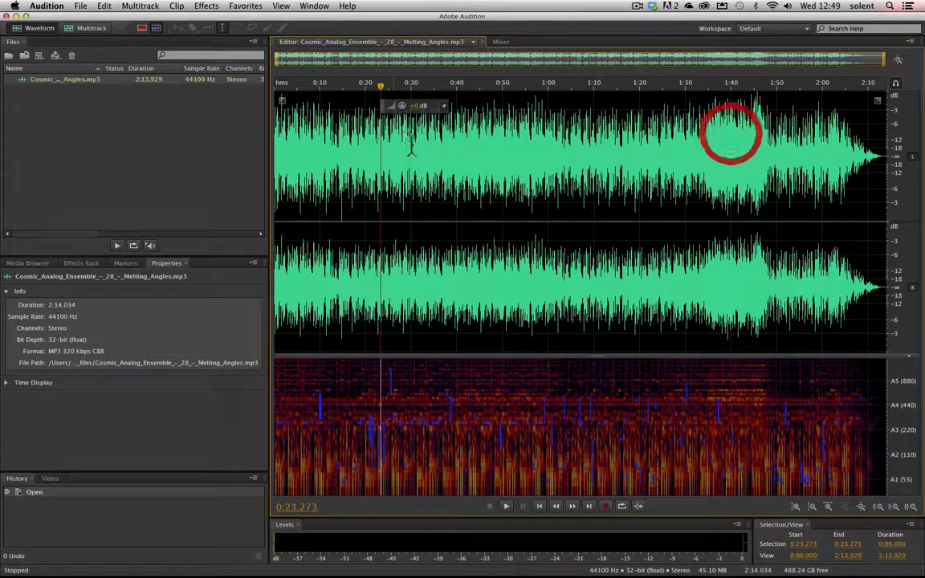
Zoom the waveform's amplitude out and back in, then zoom its timeline in and back out to the full track
left_click(812, 508)
left_click(812, 509)
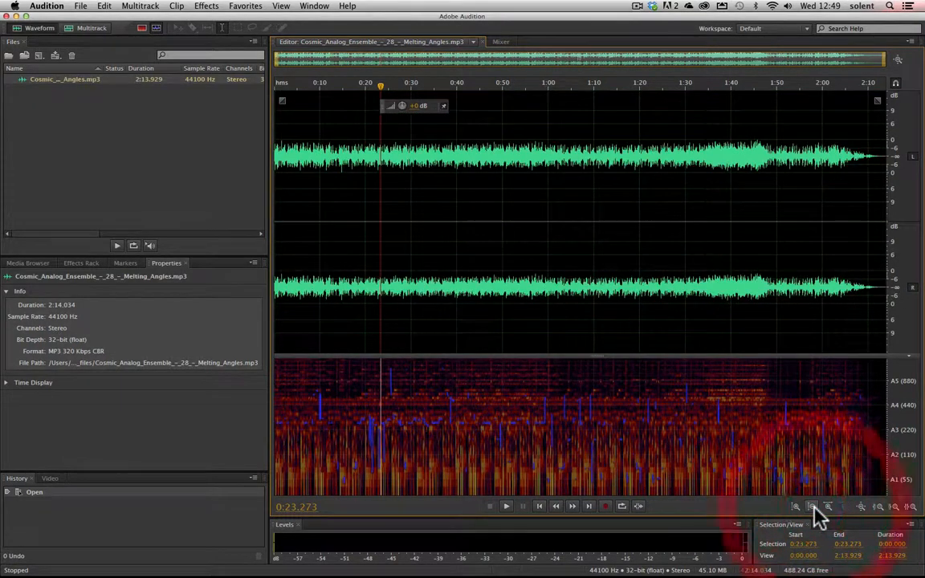
left_click(812, 509)
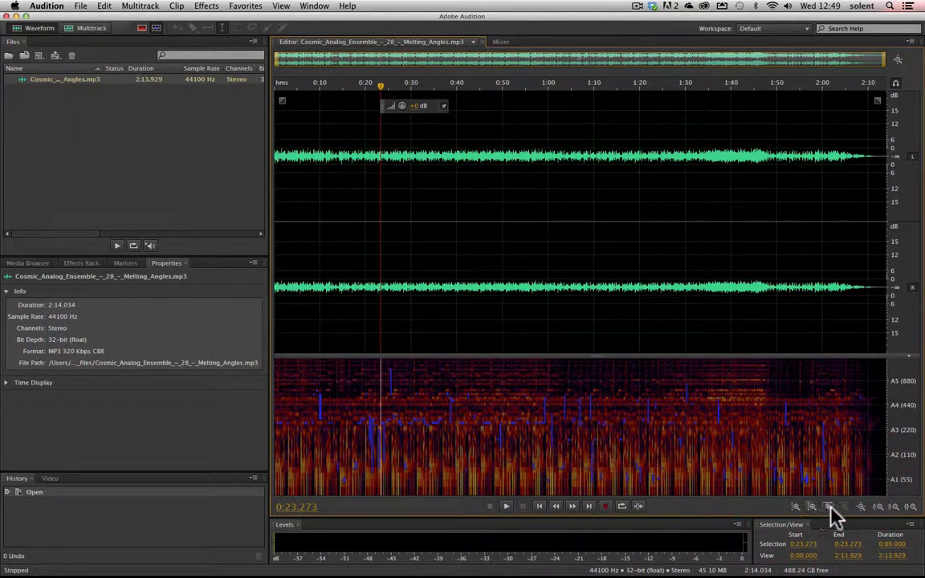
left_click(829, 509)
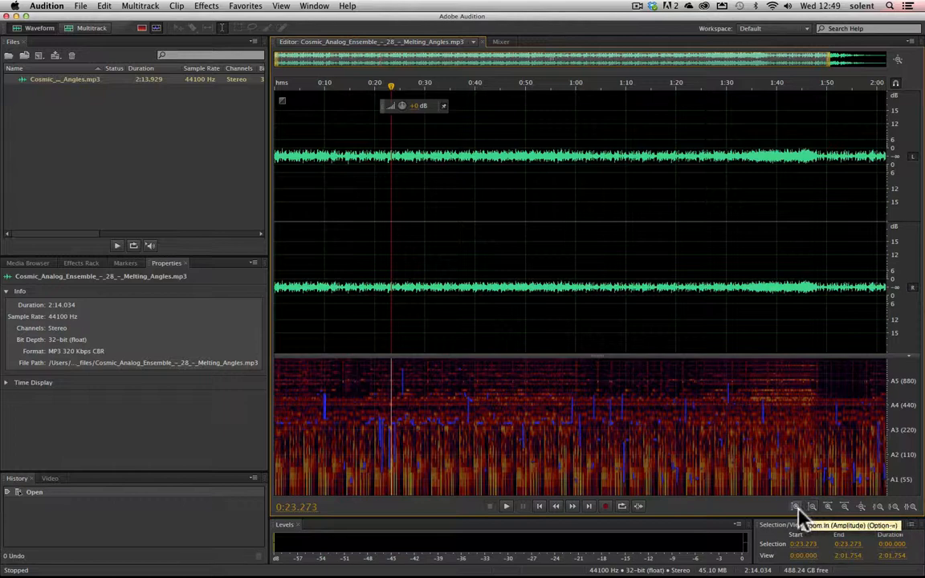
left_click(795, 507)
left_click(796, 507)
left_click(796, 507)
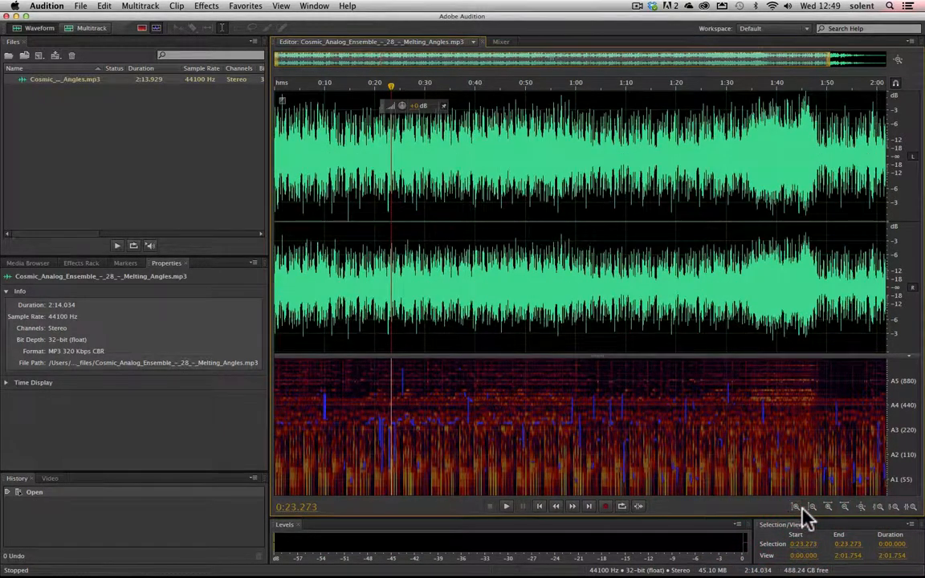
left_click(845, 506)
left_click(849, 508)
left_click(848, 508)
left_click(849, 508)
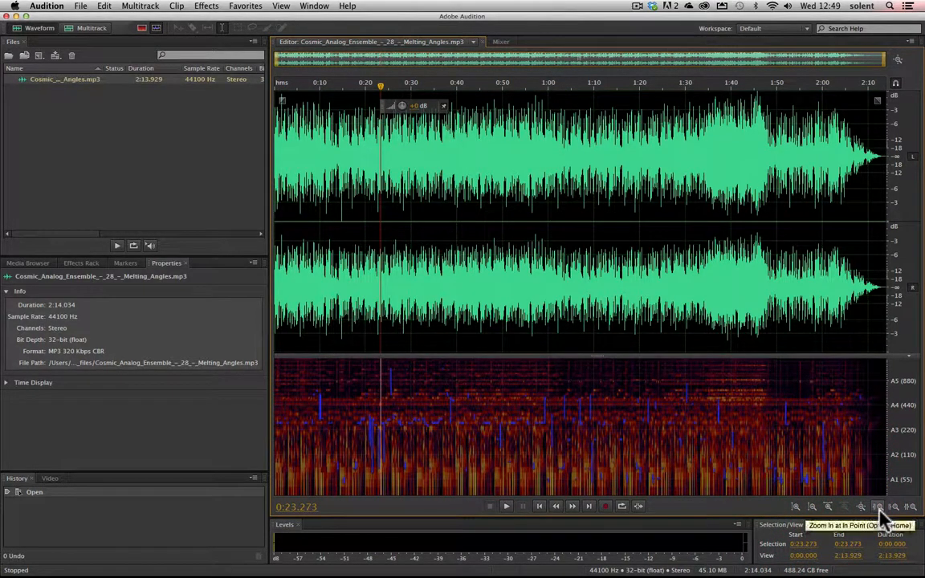
Zoom in on the waveform's timeline to show about the first 1:40 of the track, and pan along it
scroll(487, 290, "up", 2)
scroll(487, 290, "down", 2)
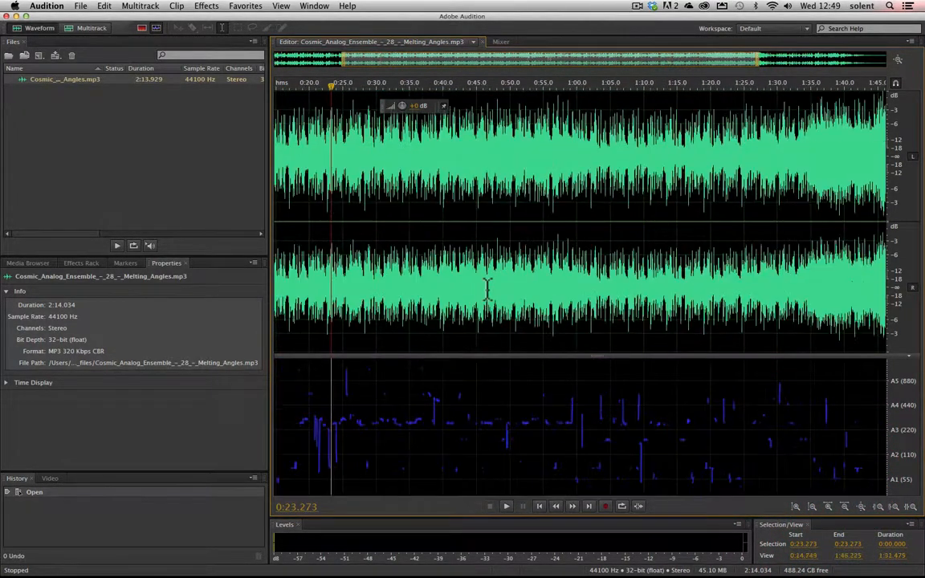
left_click(410, 64)
left_click(466, 62)
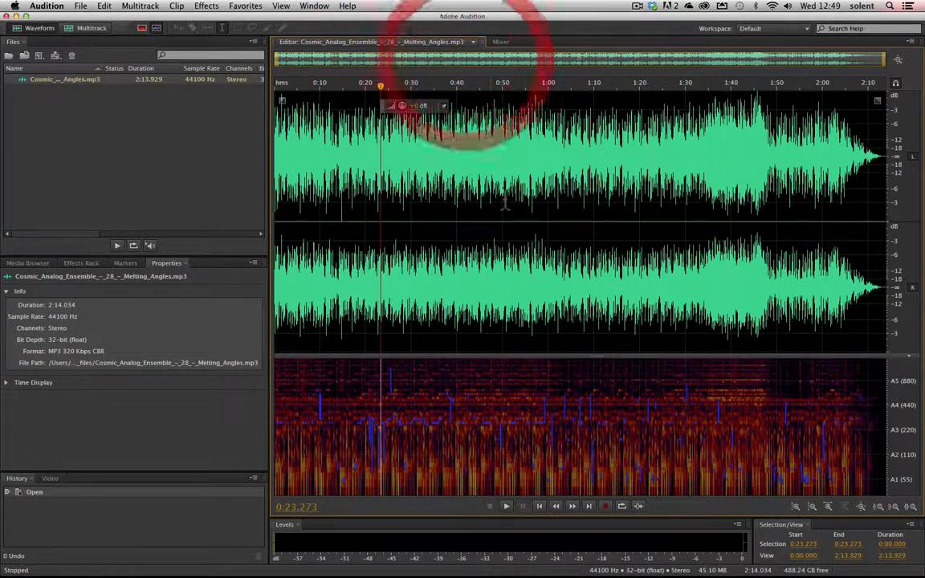
left_click(829, 507)
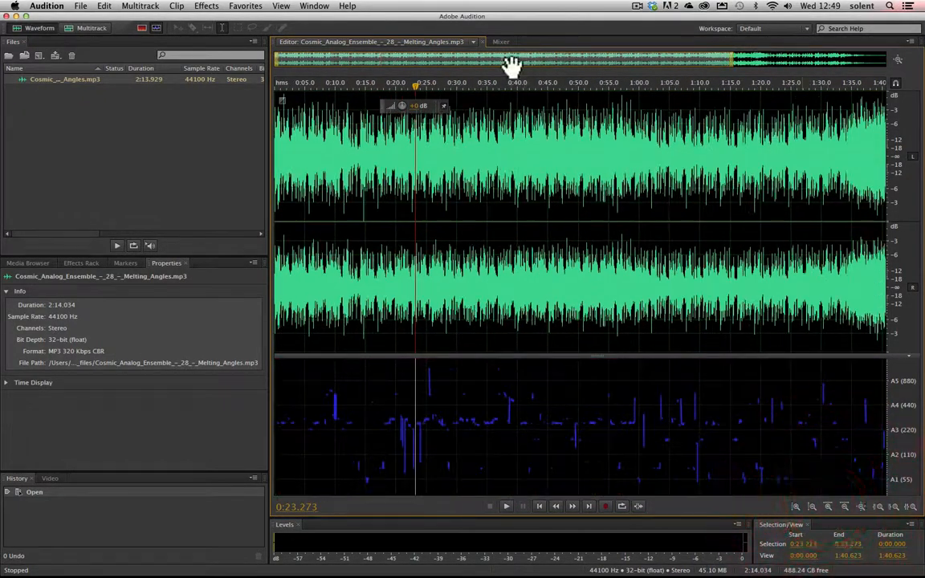
left_click_drag(598, 61, 241, 84)
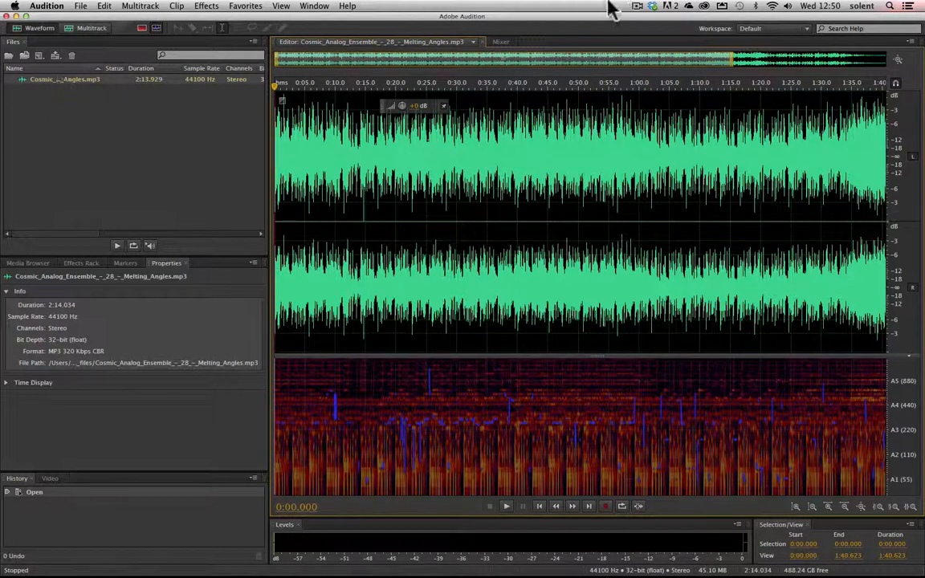
Import BlackCatMP3.mp3 from the sound_files_1 folder into the file list, close the Finder window and restore the Audition window to full size
left_click_drag(571, 20, 613, 214)
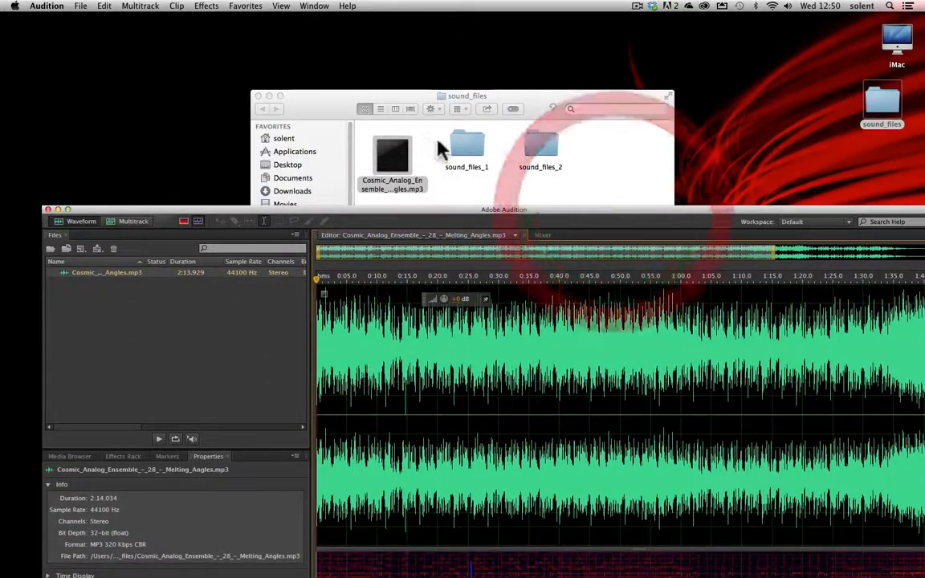
double_click(476, 157)
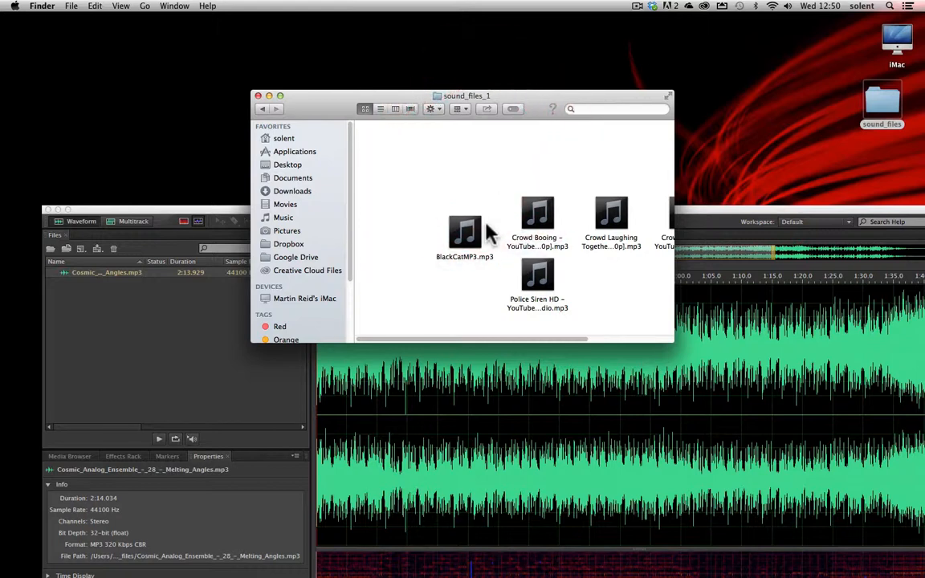
left_click_drag(465, 232, 113, 316)
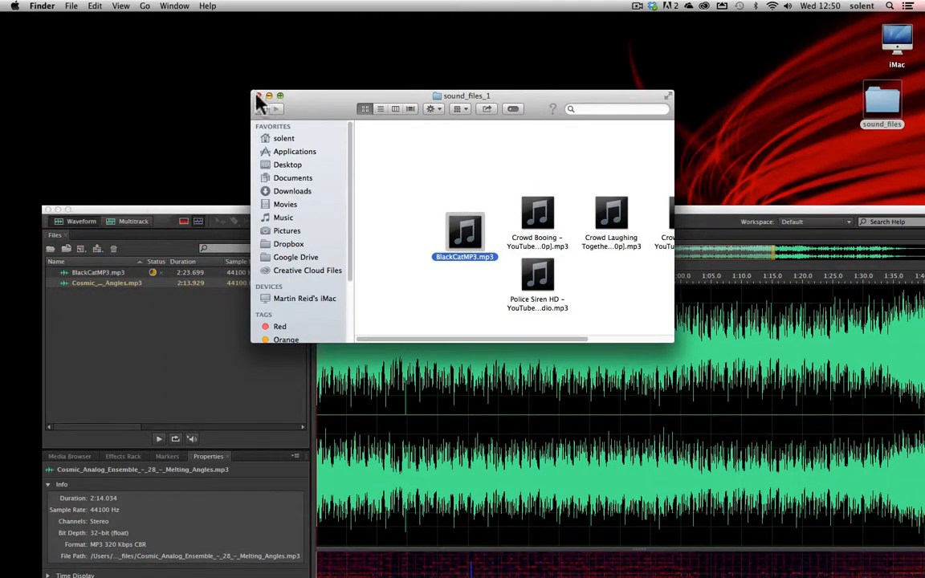
left_click(258, 96)
left_click(67, 210)
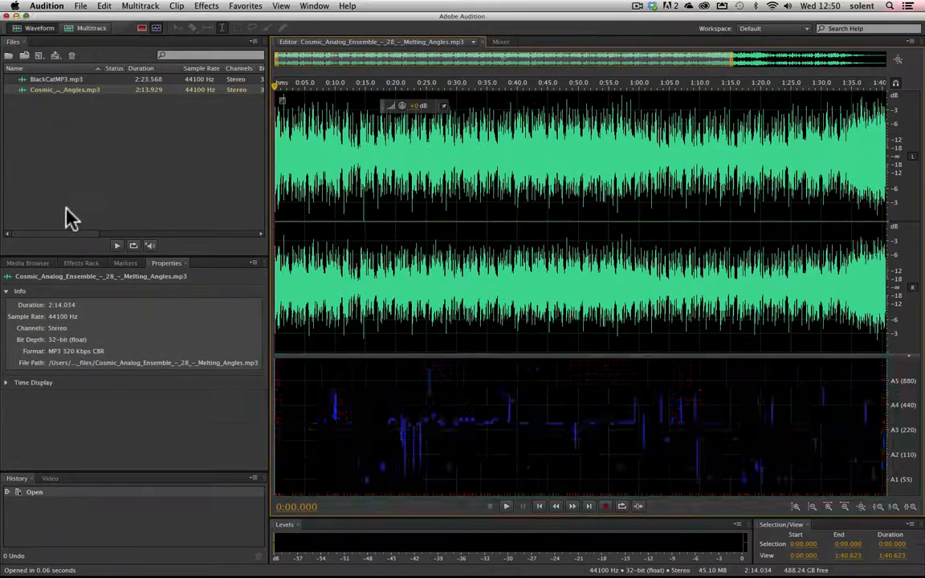
Check the options for inserting the Cosmic Analog Ensemble MP3 into a new multitrack session, without choosing one
left_click(77, 80)
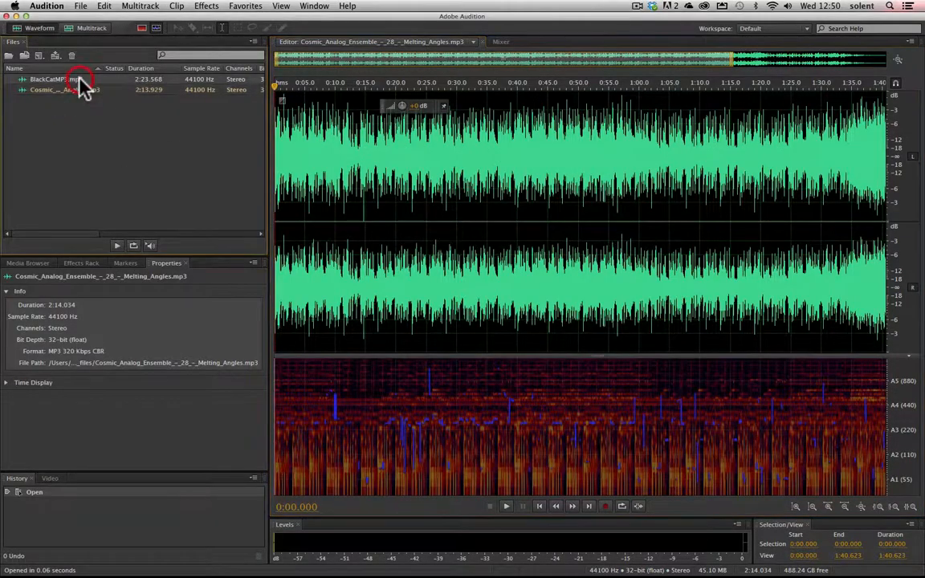
left_click(91, 91)
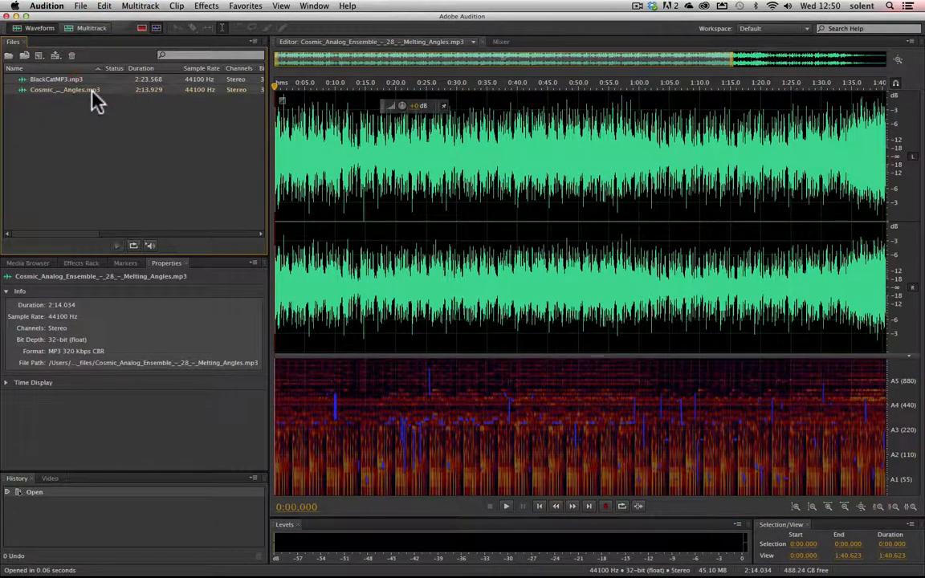
right_click(95, 101)
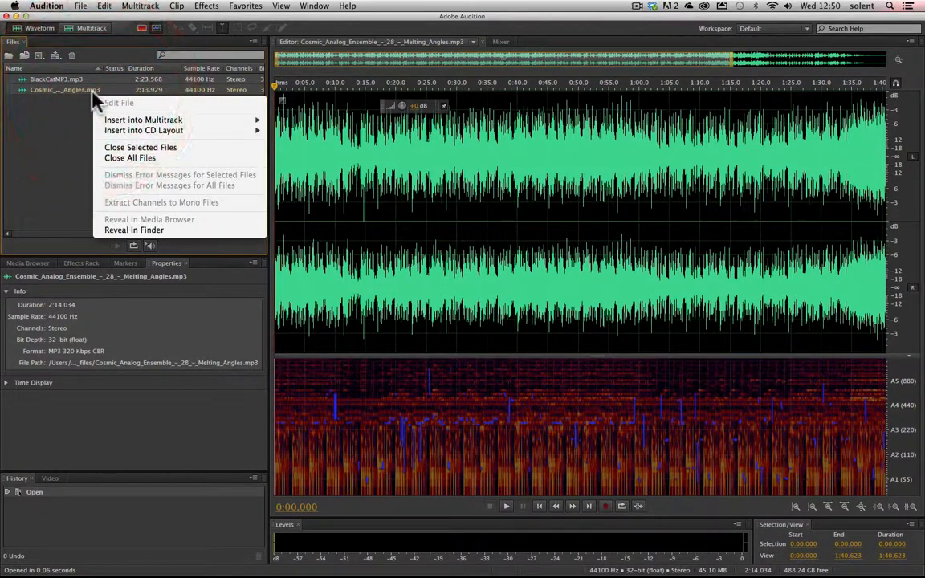
mouse_move(169, 122)
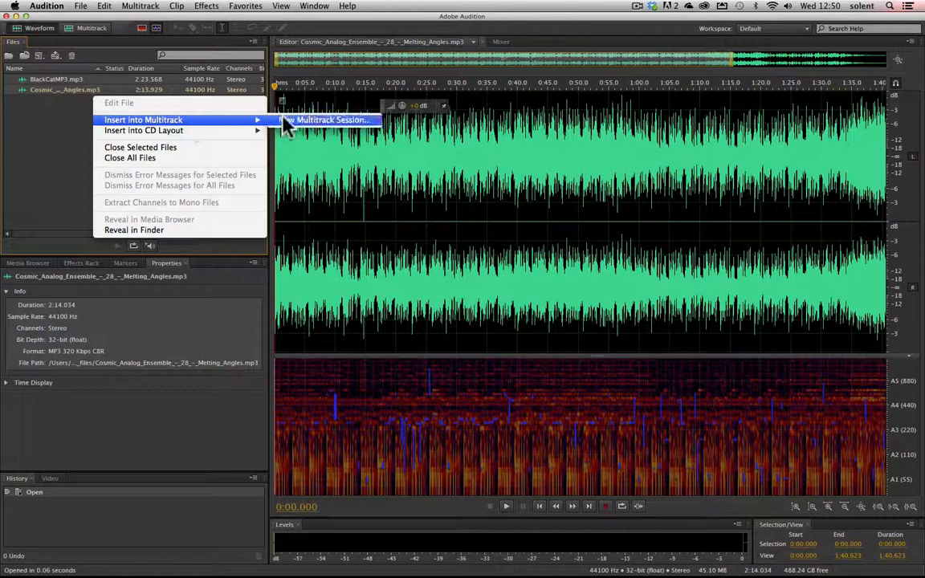
left_click(46, 126)
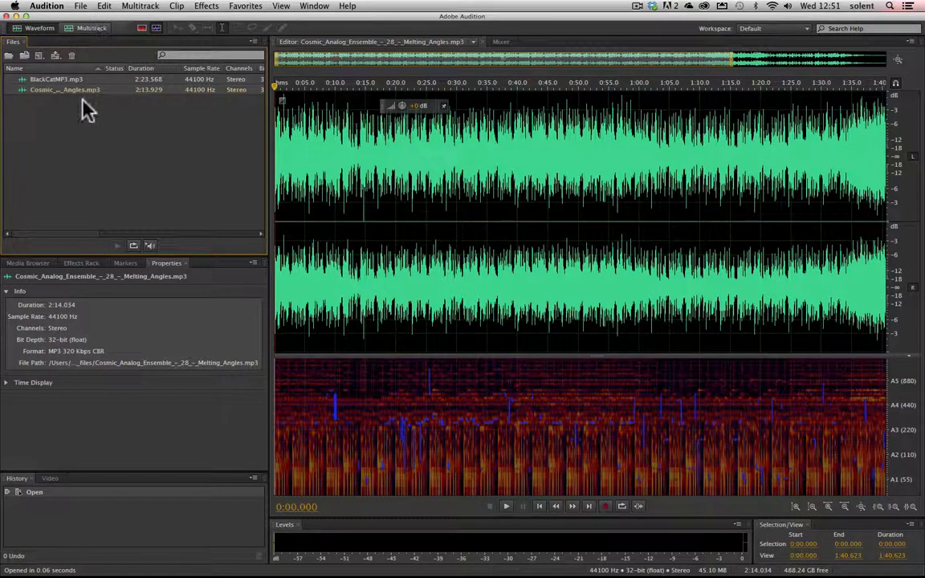
Start a new multitrack session named podcast and set its location to the sound_files folder on the Desktop
left_click(79, 31)
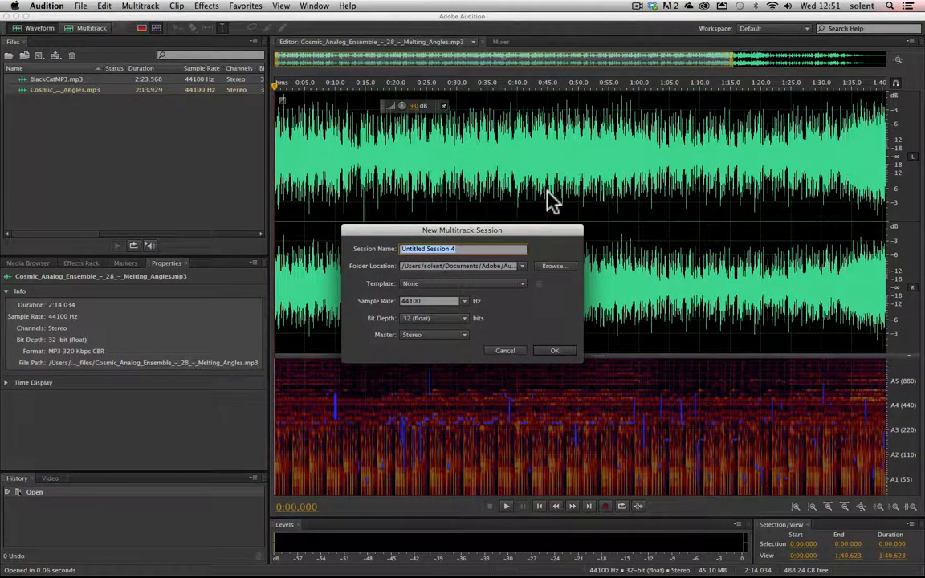
type("podcast")
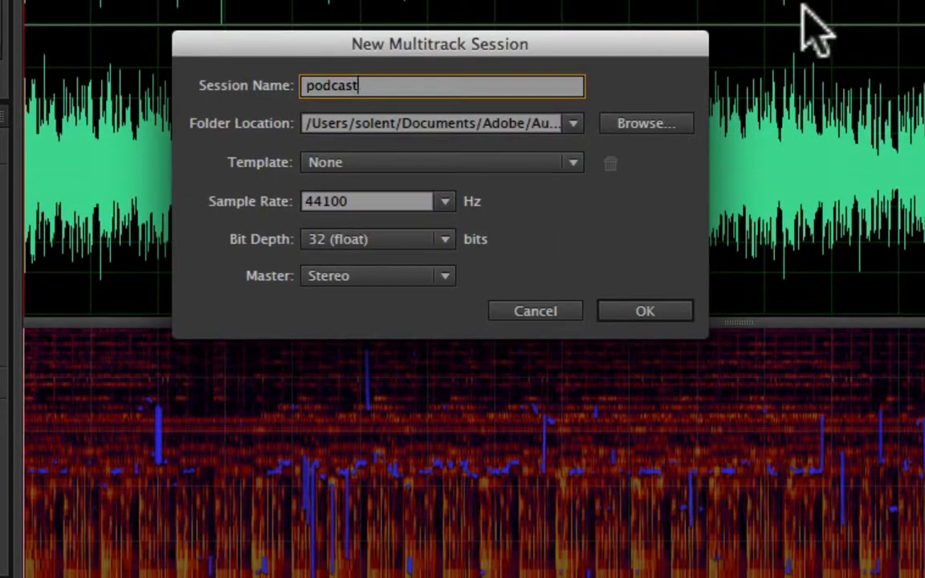
left_click(642, 125)
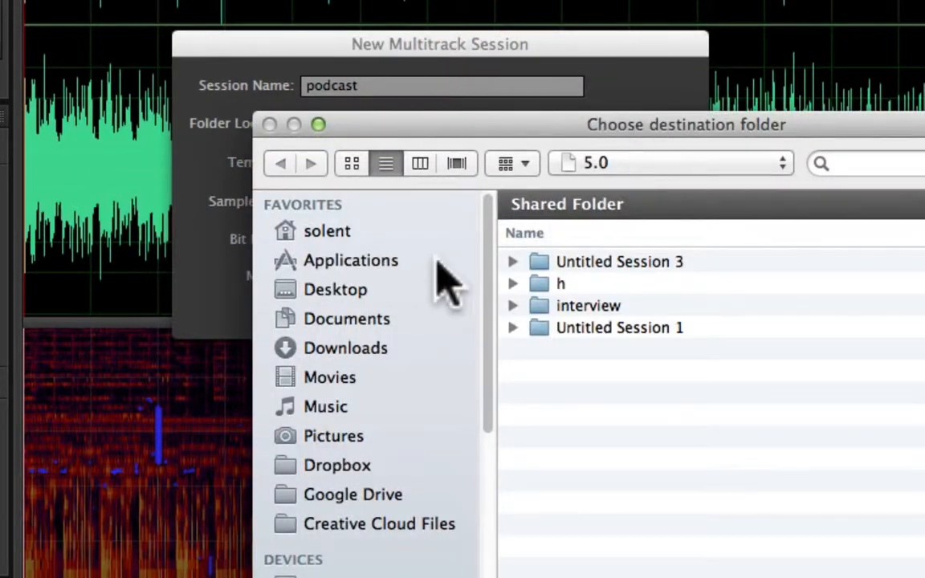
left_click(365, 289)
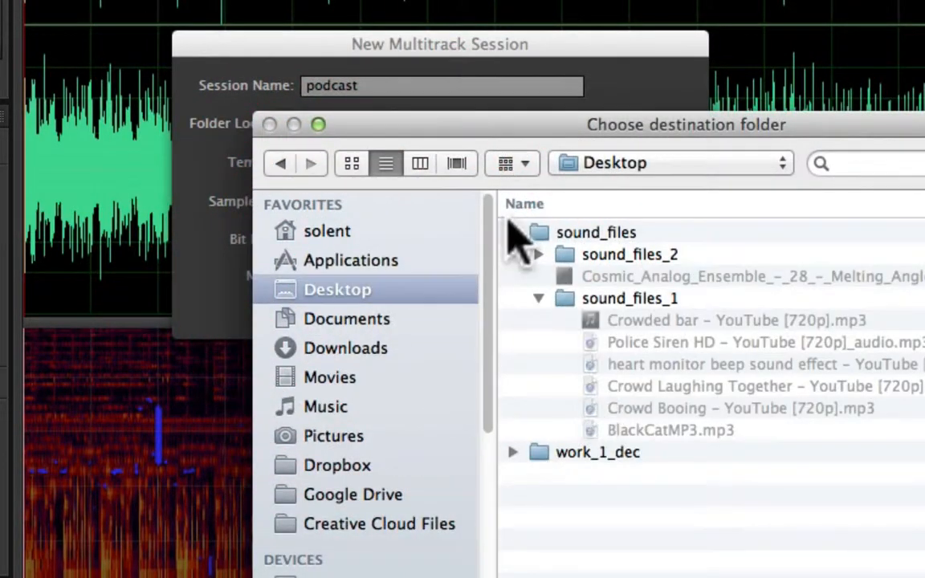
left_click(539, 238)
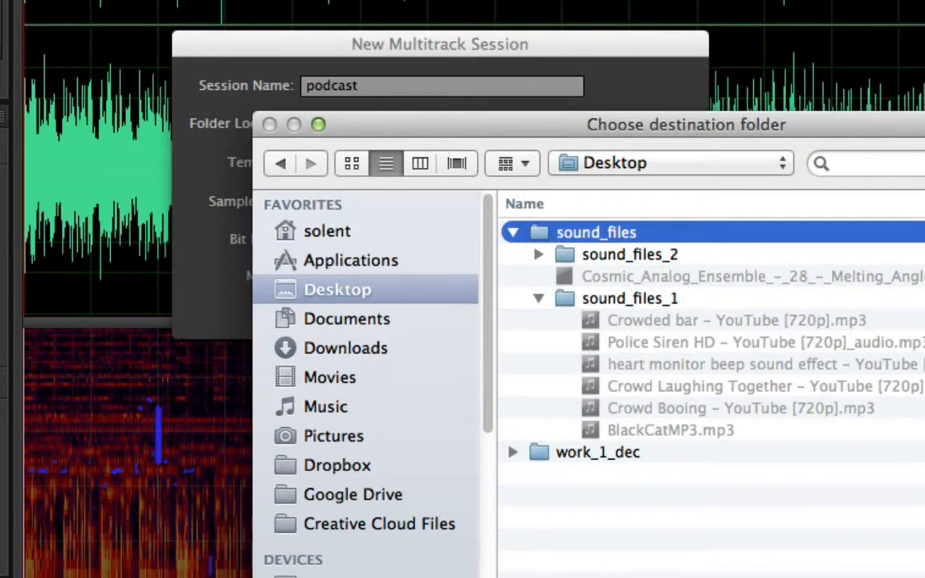
key("Return")
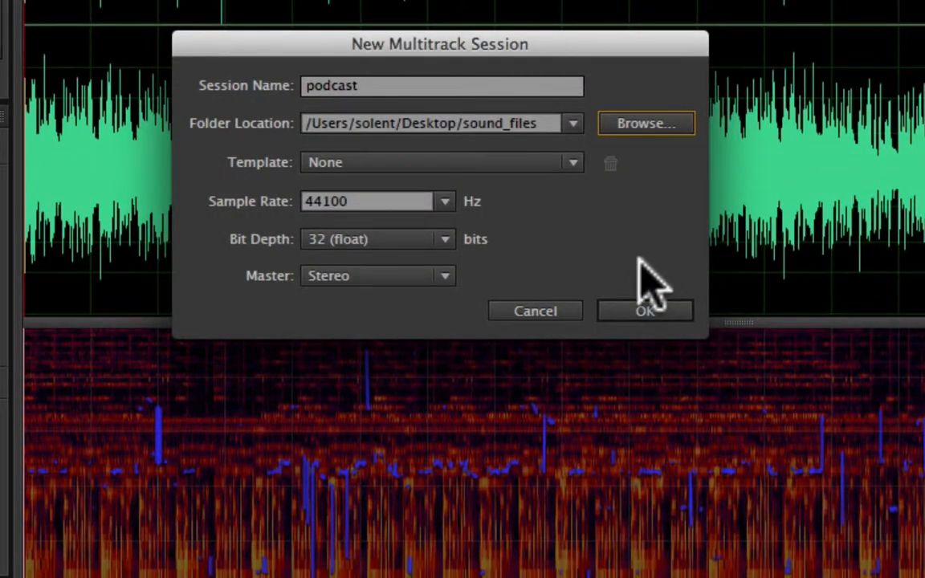
Create the session with no template, a 44100 Hz sample rate, 32 (float) bit depth and a Stereo master
left_click(573, 160)
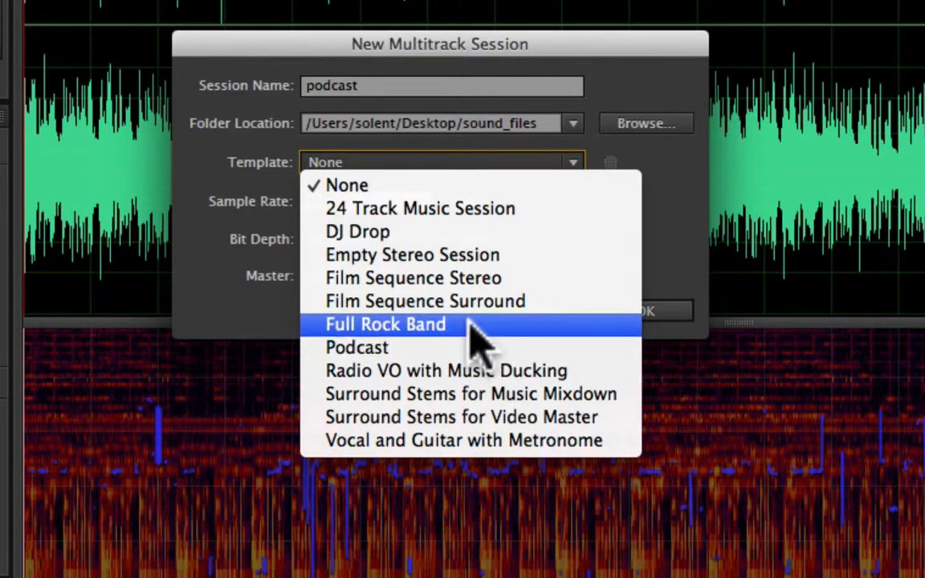
left_click(470, 185)
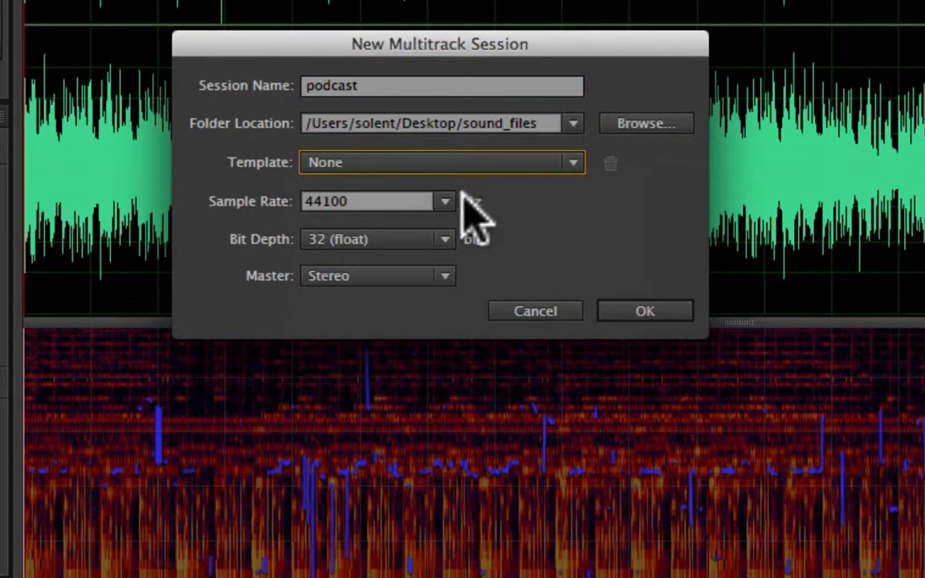
left_click(448, 202)
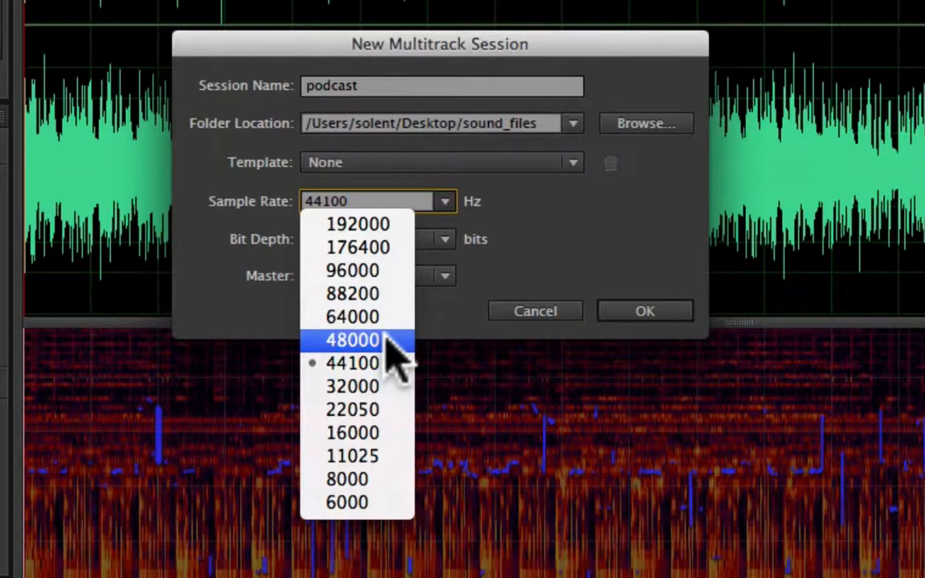
left_click(359, 368)
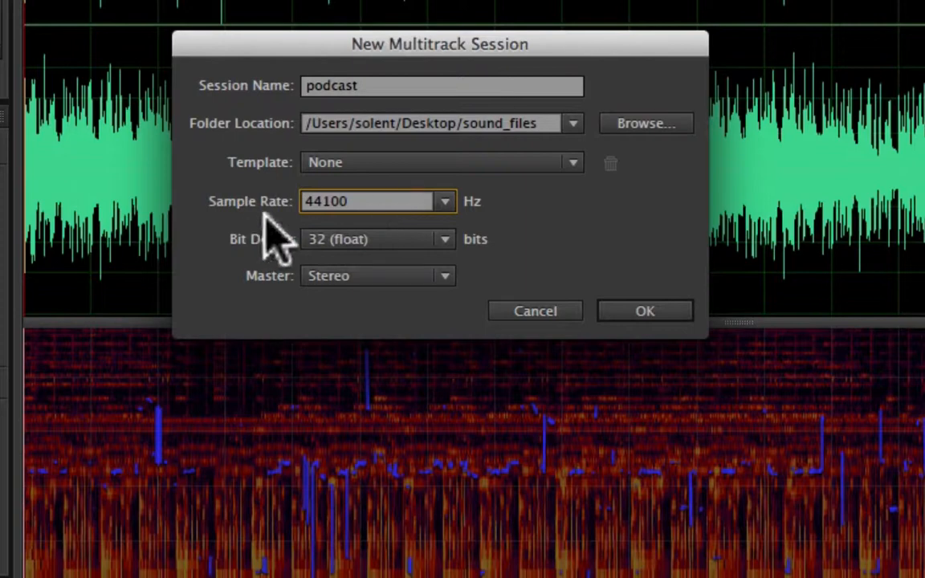
left_click(442, 240)
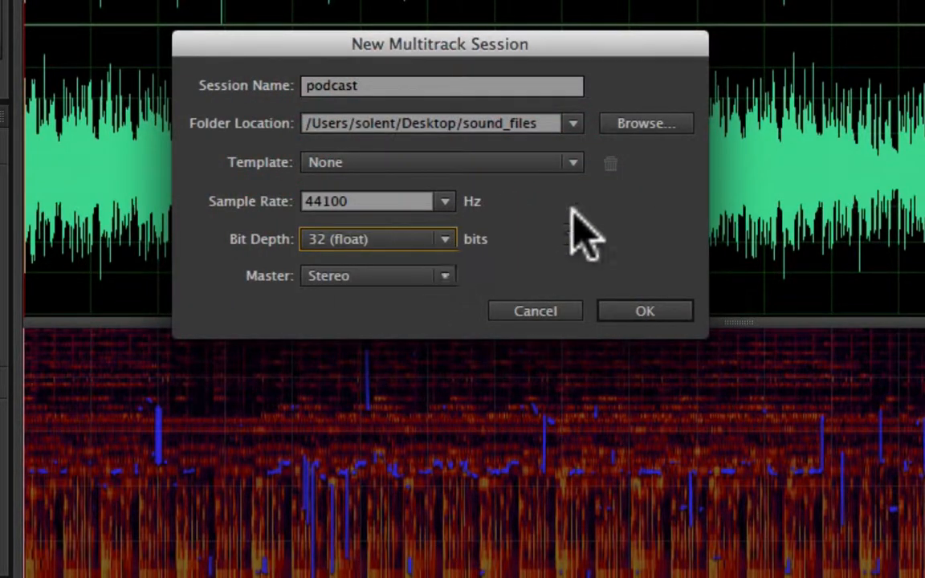
left_click(443, 273)
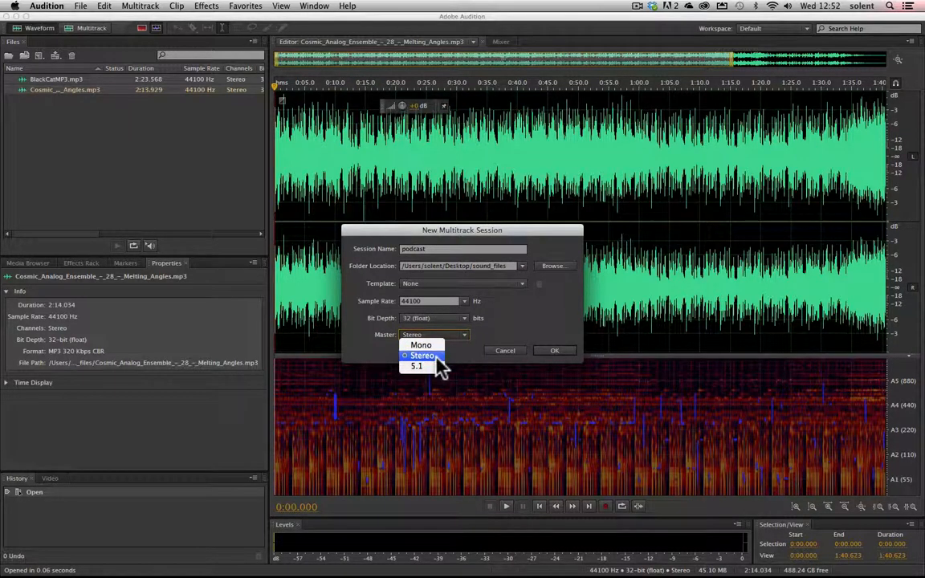
left_click(437, 357)
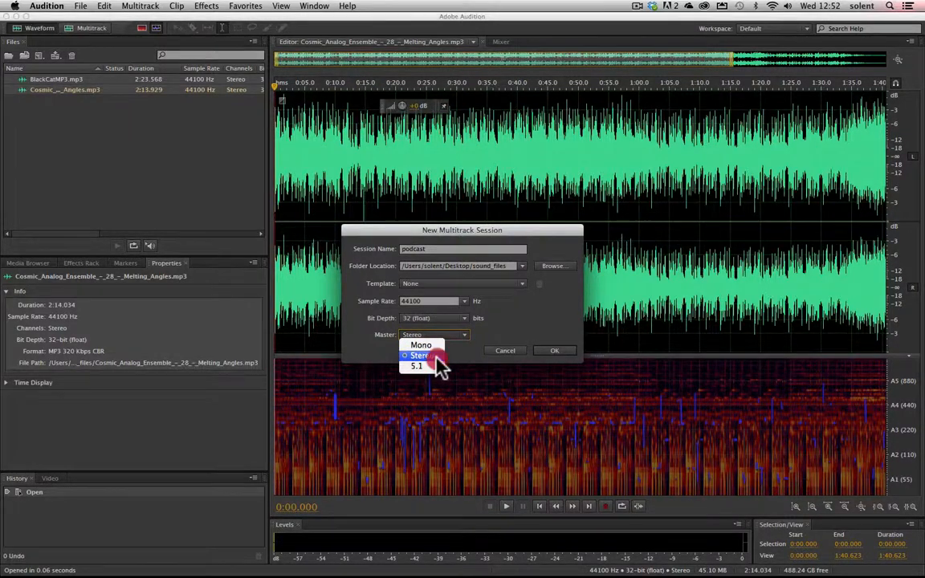
left_click(547, 351)
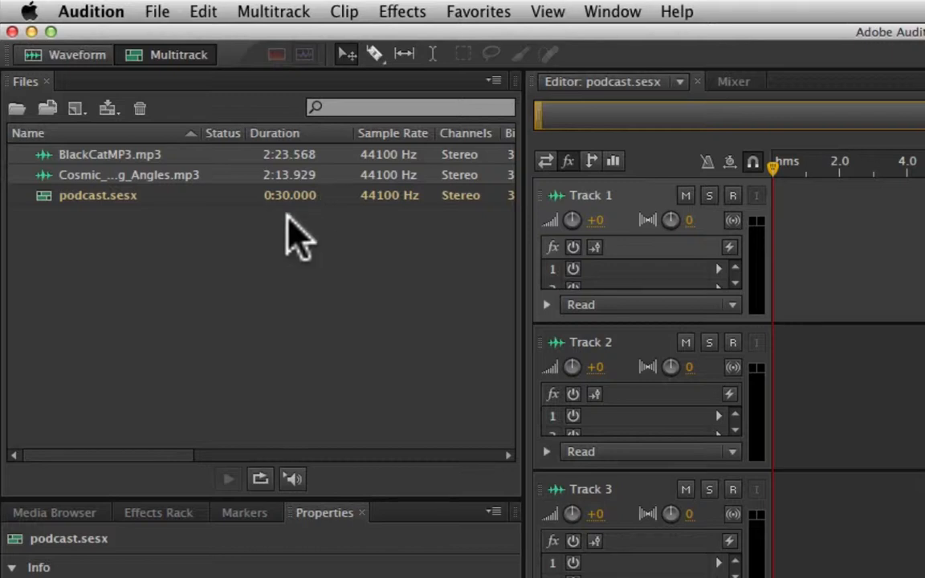
Select podcast.sesx in the file list, view the session's tracks in the Mixer, and return to the Editor
left_click(92, 198)
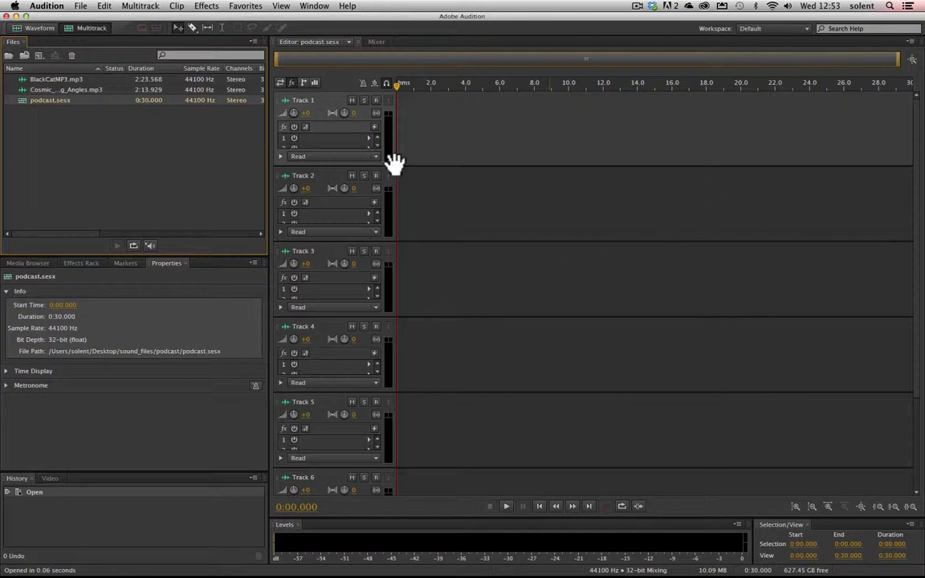
left_click(377, 42)
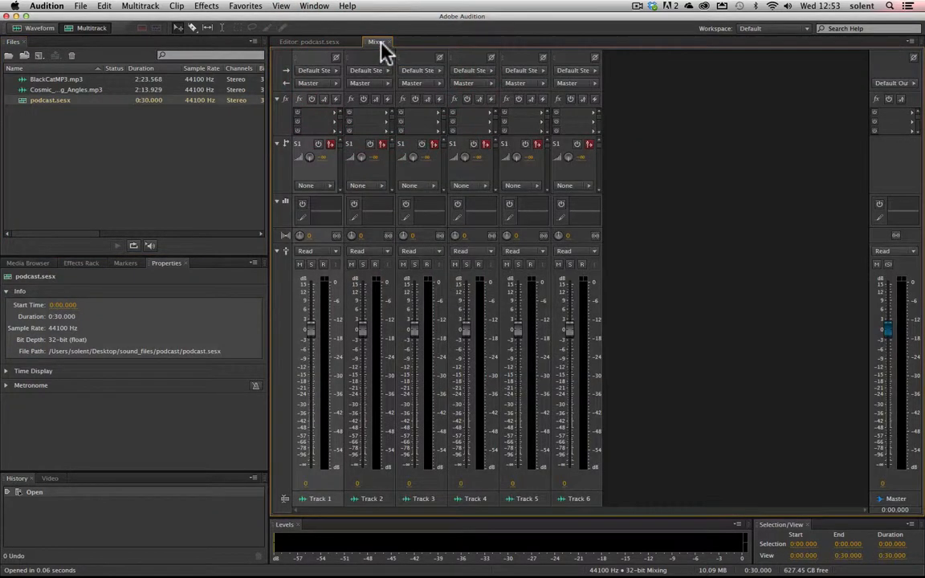
left_click(324, 42)
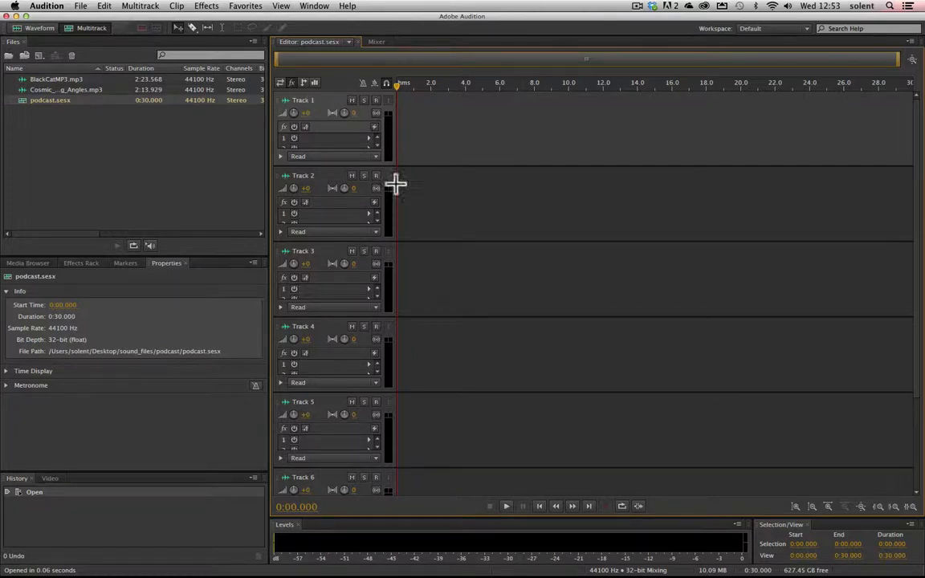
Compare the session's track layout in the Editor with the channel strips in the Mixer, and return to the Editor
left_click_drag(915, 289, 922, 316)
left_click(374, 41)
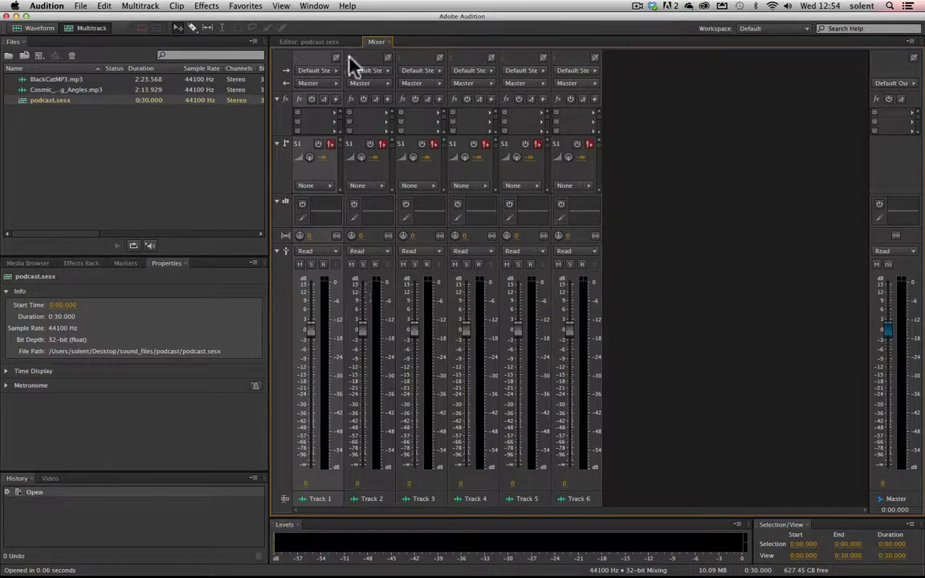
left_click(331, 43)
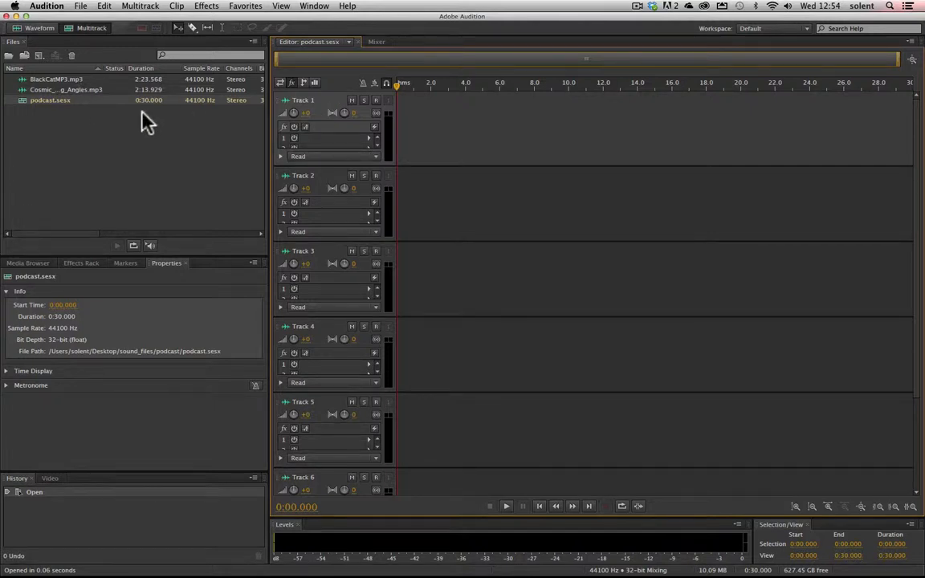
Place BlackCatMP3.mp3 at the start of Track 1 and play its opening seconds
left_click(54, 80)
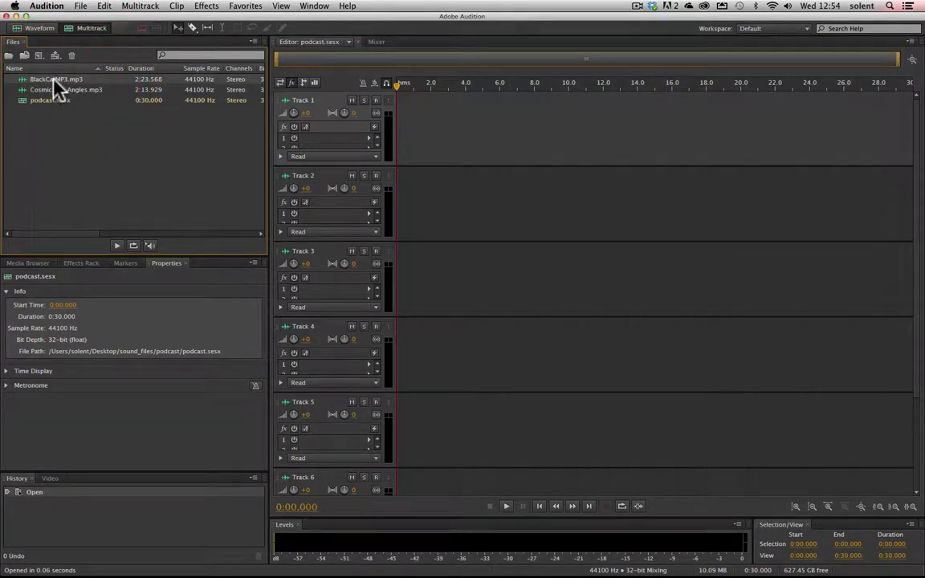
left_click_drag(32, 83, 400, 127)
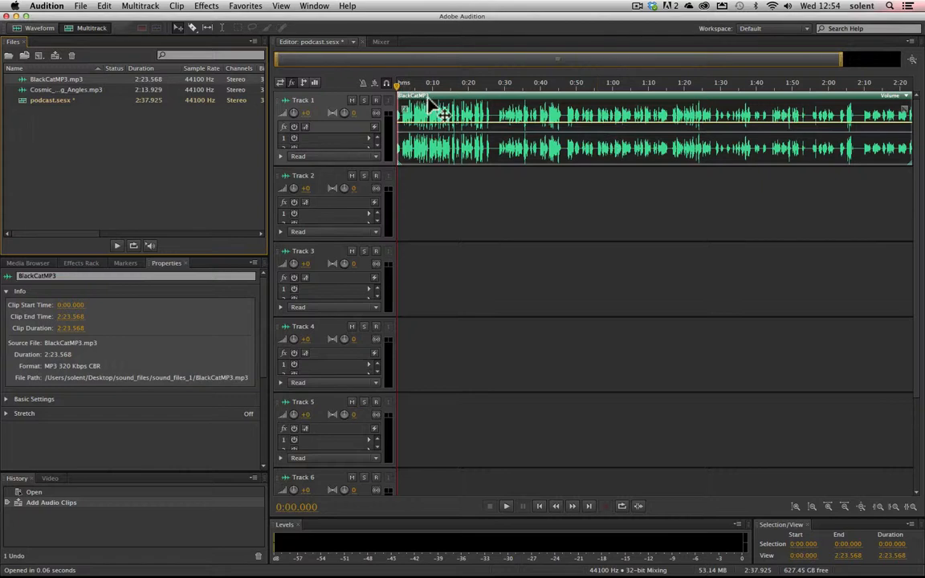
key("space")
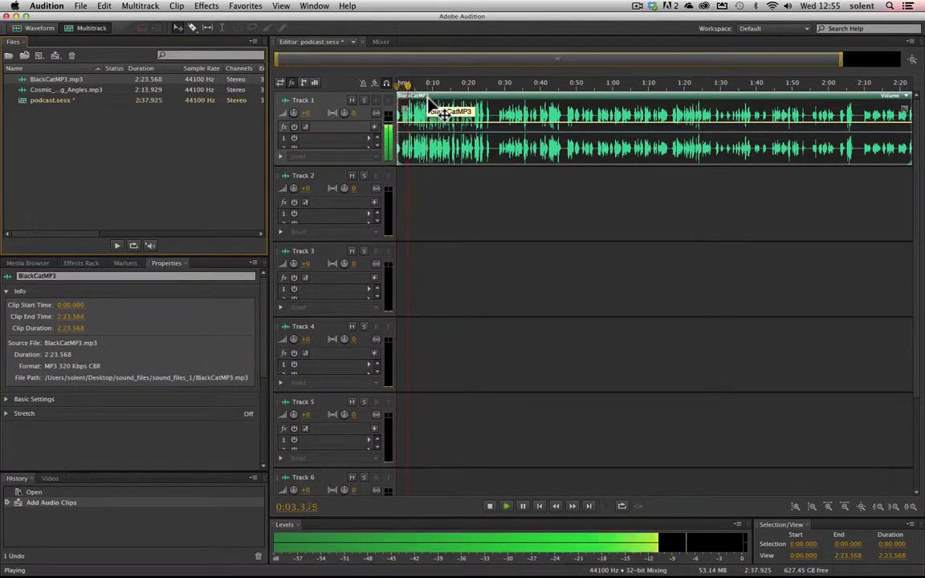
key("space")
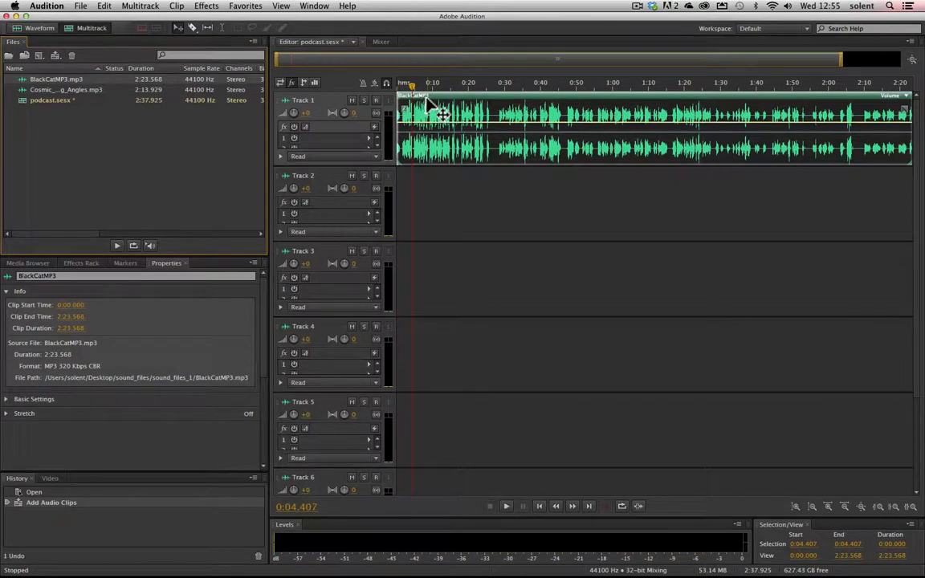
Replay the BlackCatMP3 clip from about 0:02 in short bursts to examine Track 1's playback levels
left_click(390, 85)
key("space")
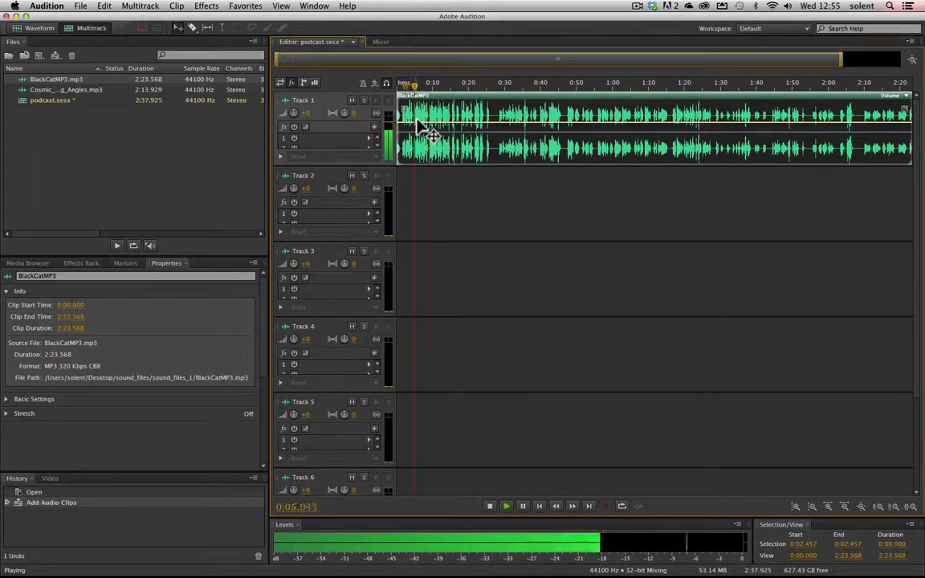
key("space")
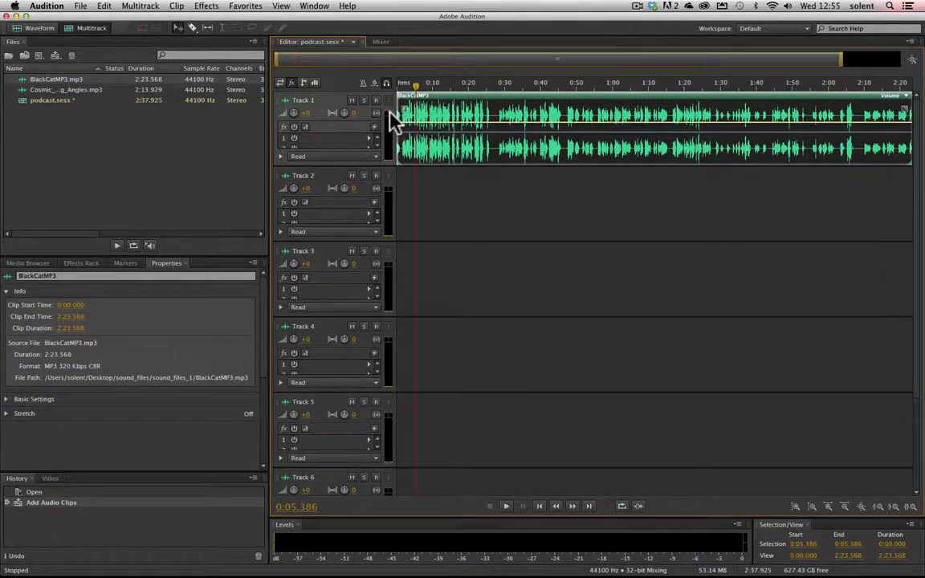
key("space")
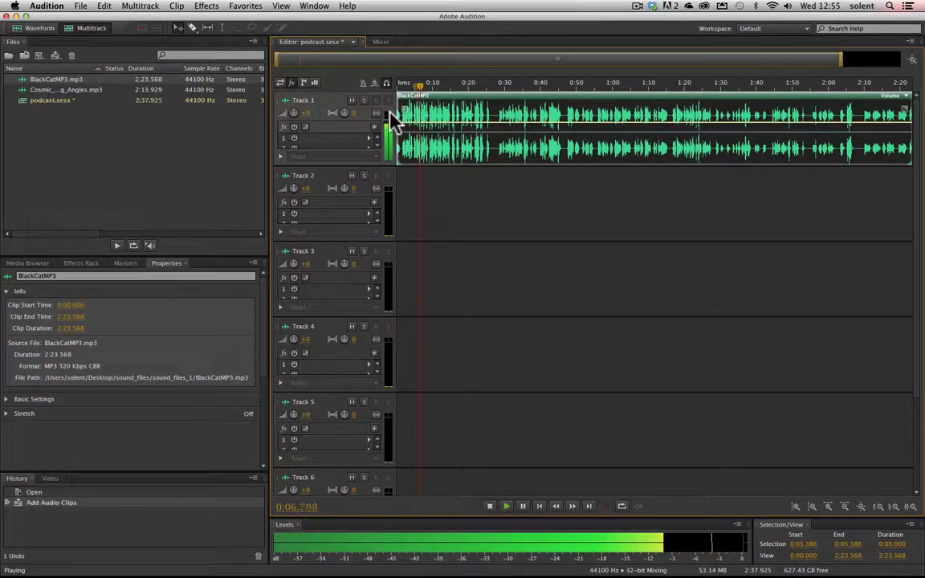
key("space")
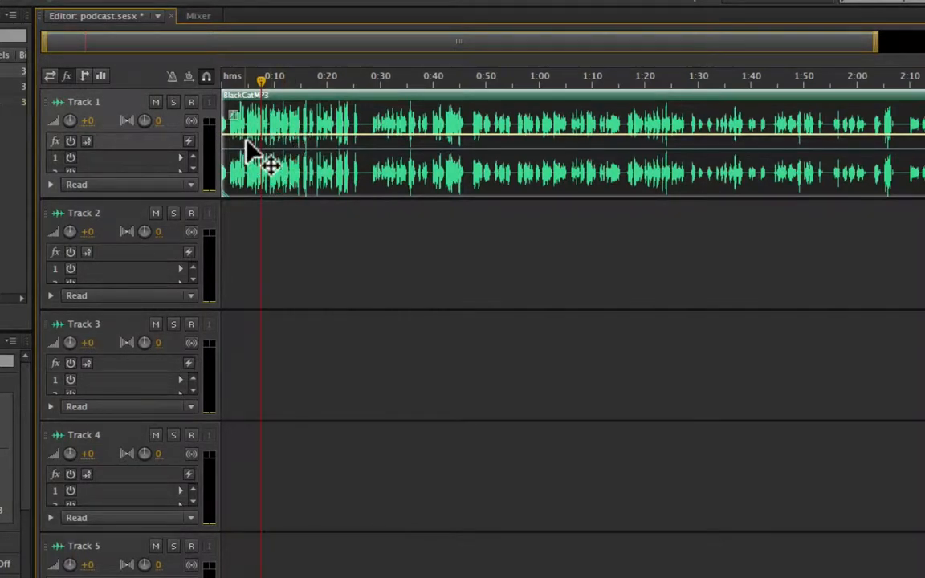
Lower the volume envelope line of the BlackCatMP3 clip slightly during playback
key("space")
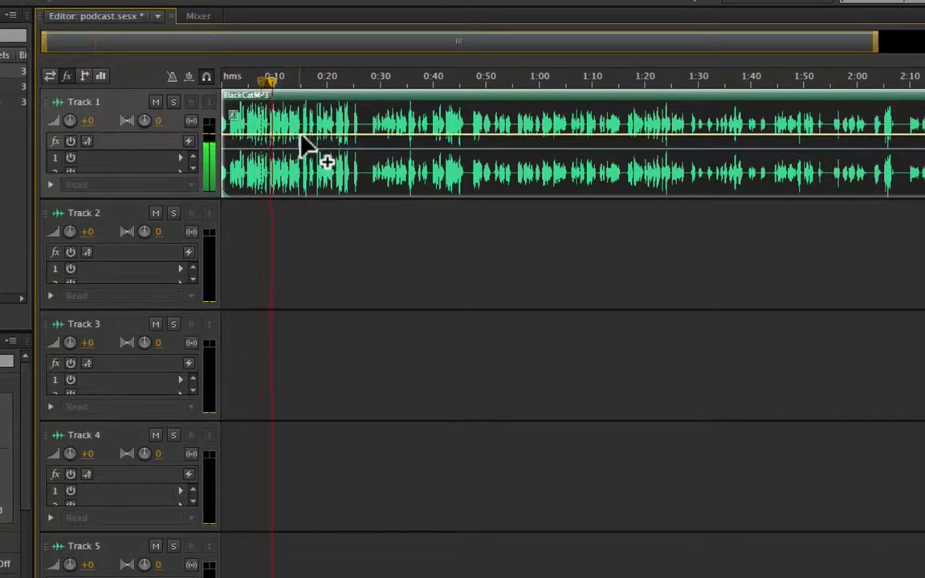
mouse_move(303, 135)
left_mouse_down()
mouse_move(303, 114)
mouse_move(301, 142)
left_mouse_up()
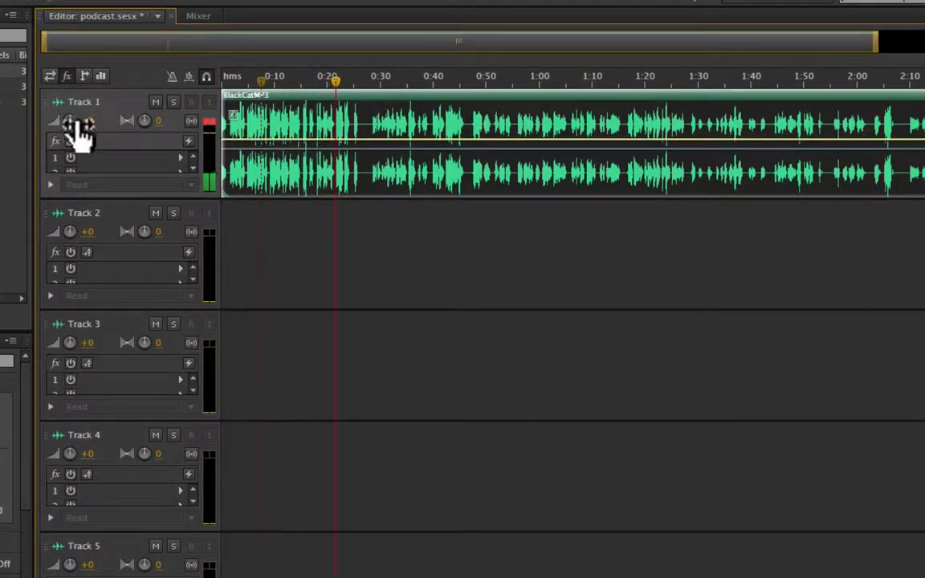
Try adjusting Track 1's overall volume during playback, return it to +0, and stop playing
mouse_move(72, 123)
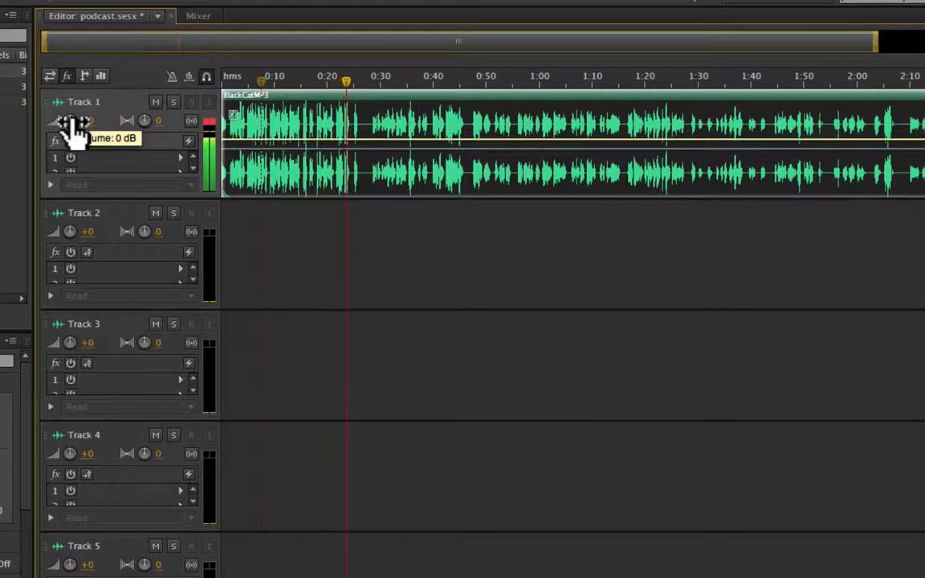
mouse_move(70, 122)
left_mouse_down()
mouse_move(69, 140)
mouse_move(77, 117)
left_mouse_up()
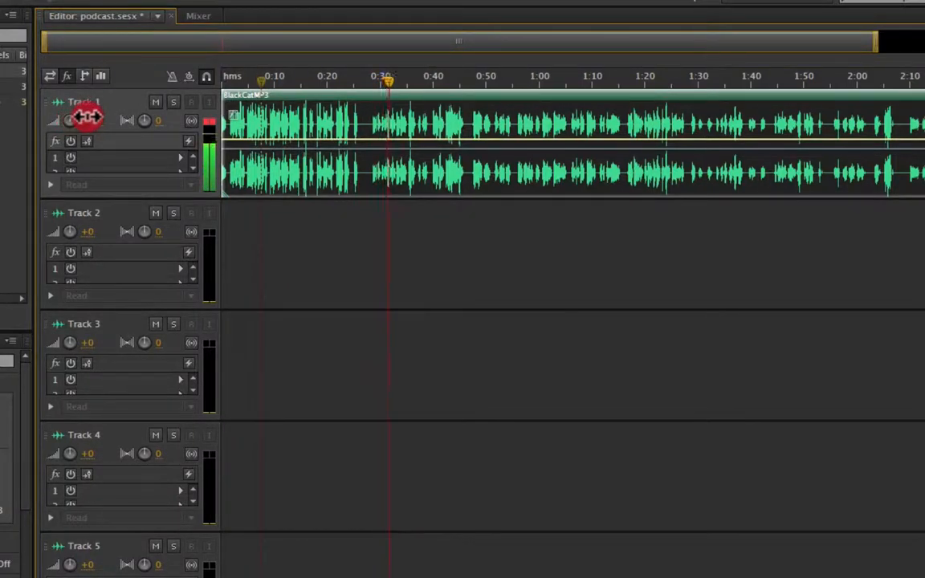
left_click_drag(87, 117, 80, 114)
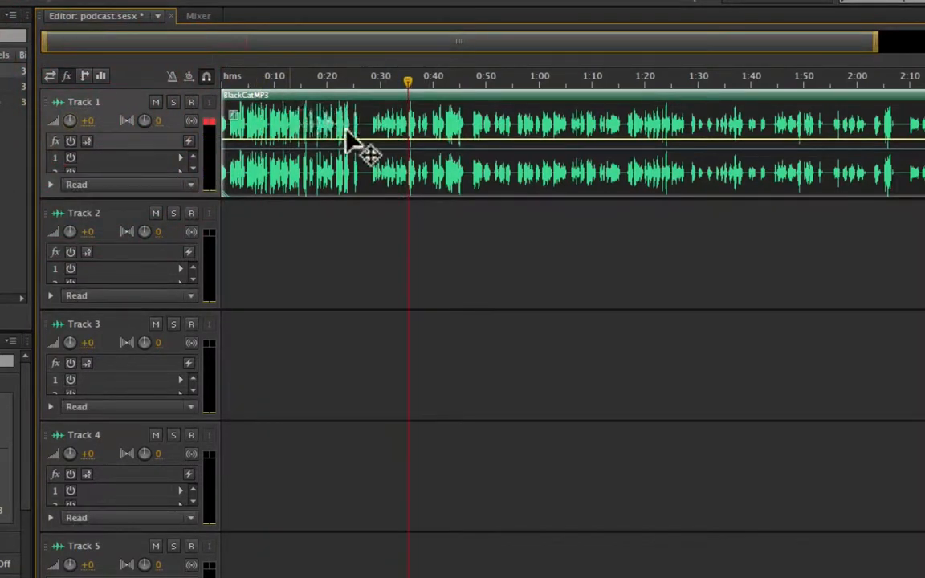
Match the BlackCatMP3 clip's volume to ITU-R BS.1770-2 Loudness with a target volume of -20 LUFS
right_click(369, 192)
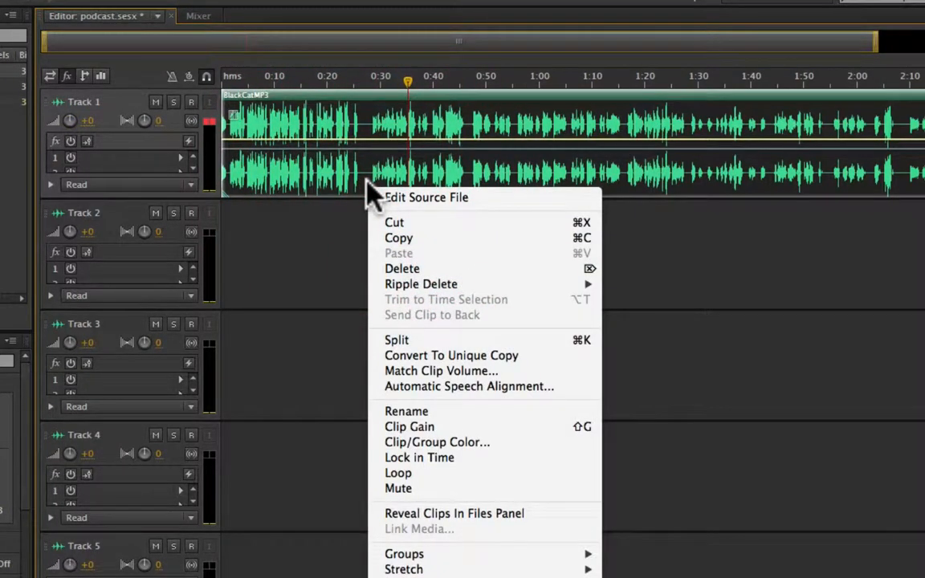
left_click(455, 374)
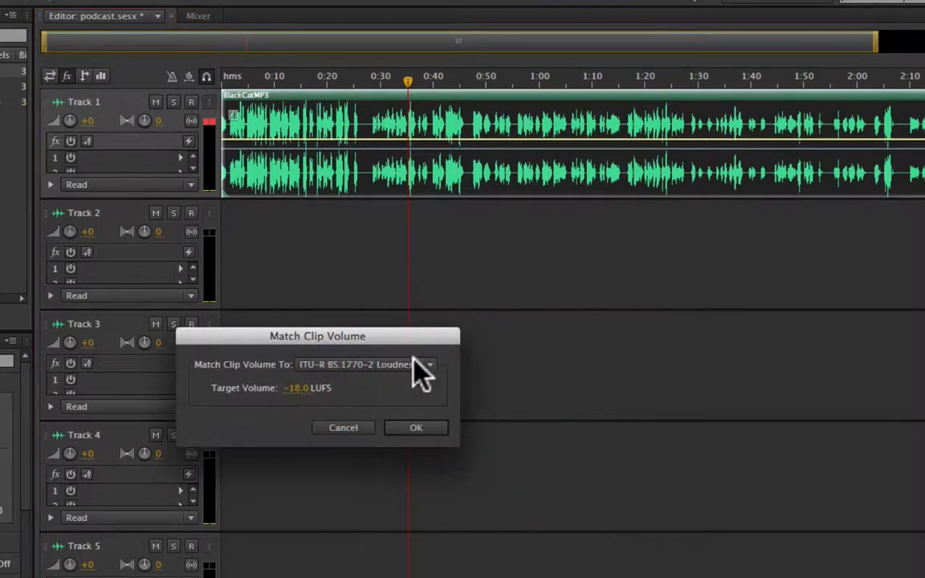
left_click(294, 387)
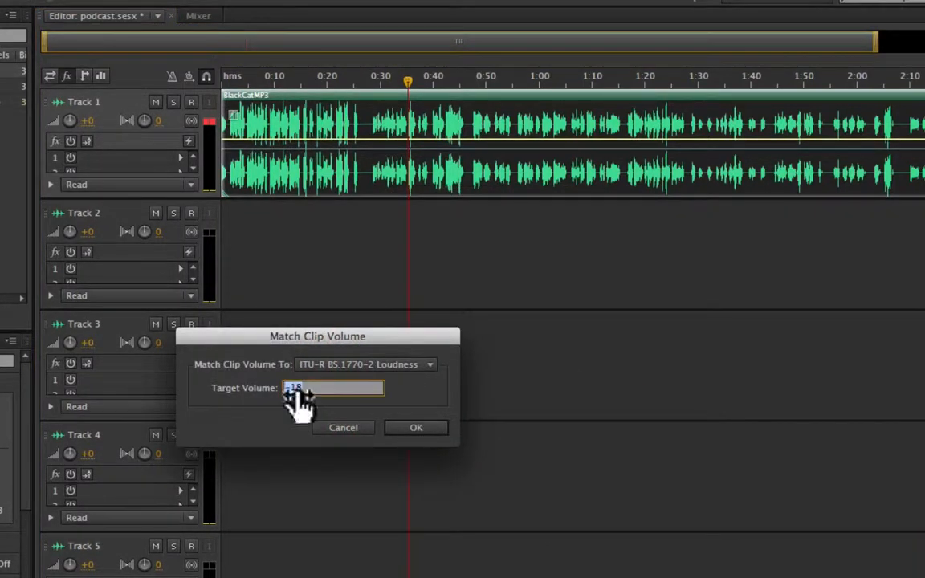
type("-18")
left_click_drag(302, 388, 243, 387)
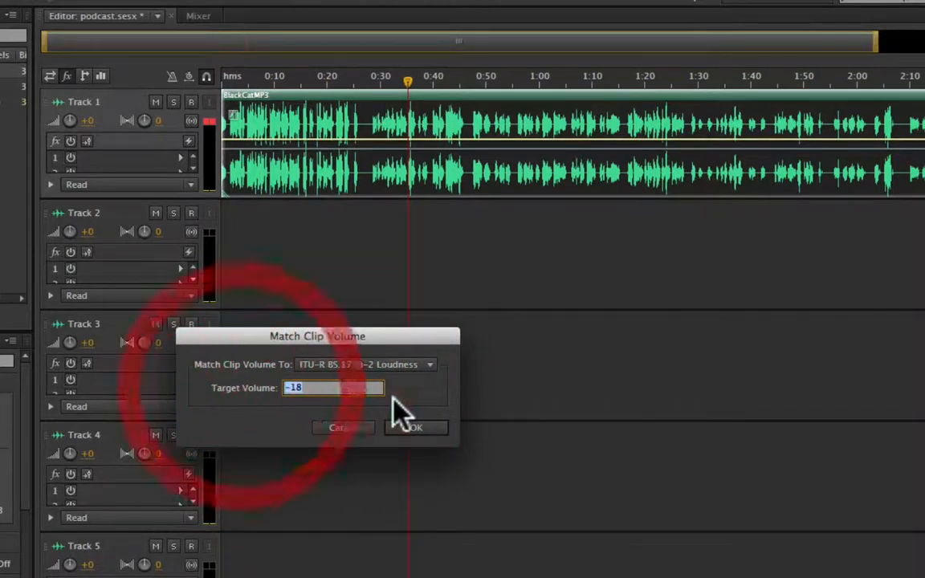
key("BackSpace")
double_click(294, 388)
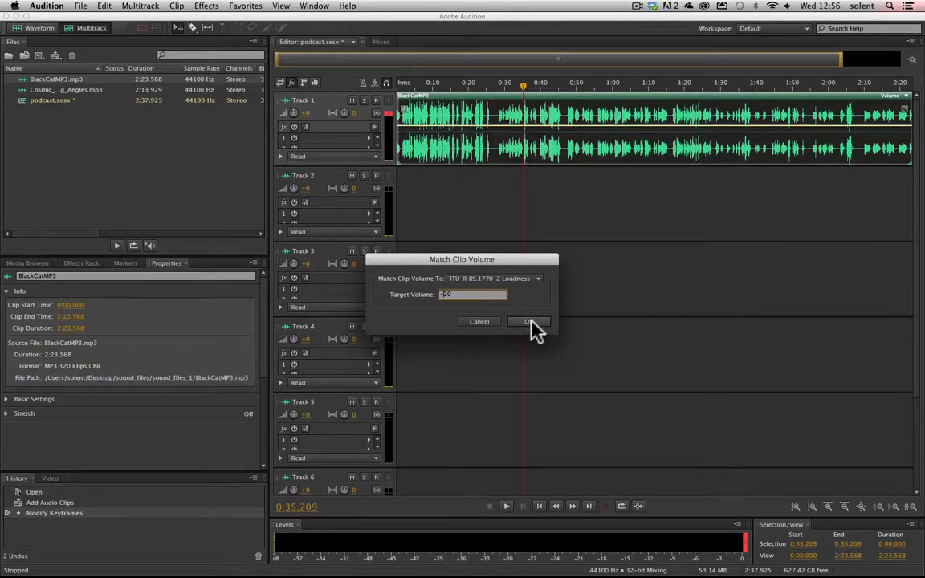
left_click(529, 322)
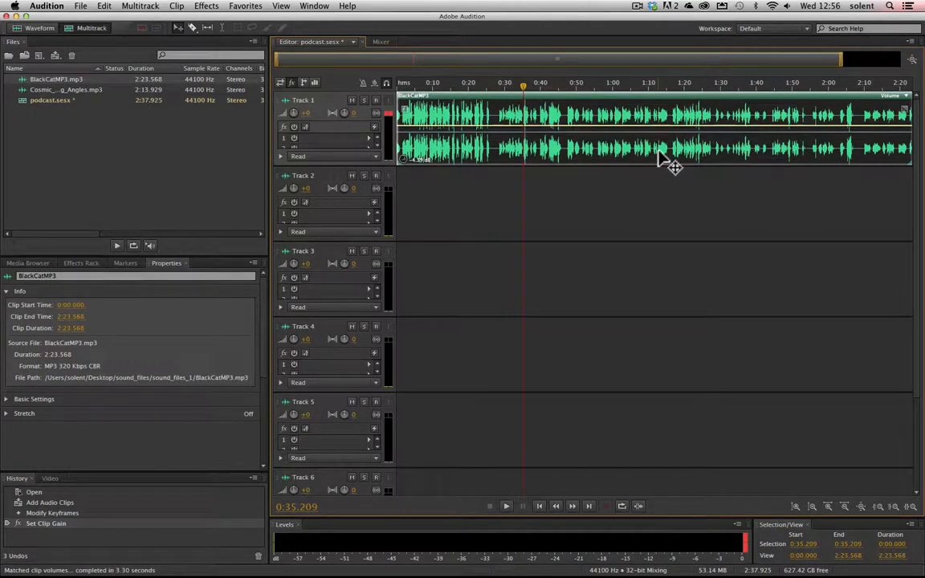
Play the volume-matched BlackCatMP3 clip from about 0:35 to check its loudness, and stop playback
key("space")
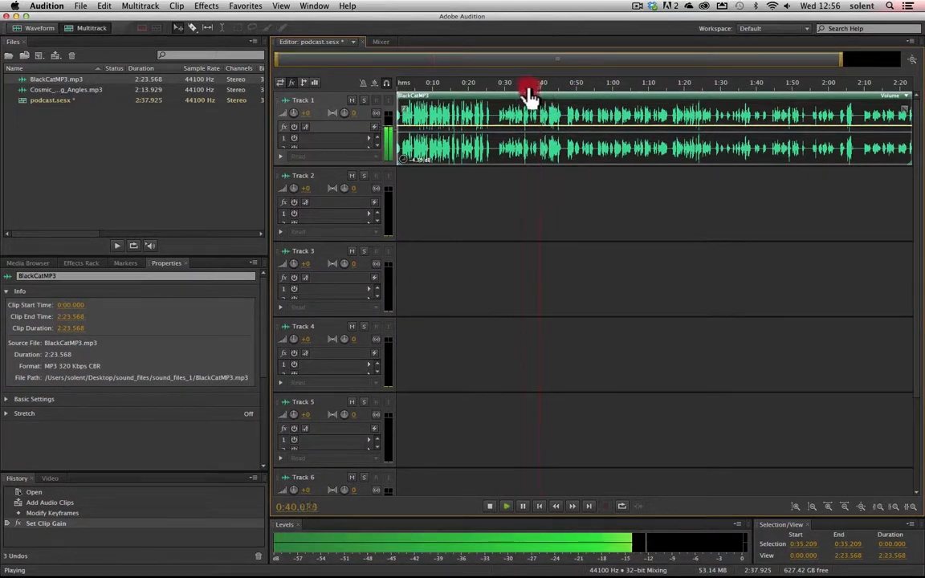
left_click_drag(529, 95, 512, 95)
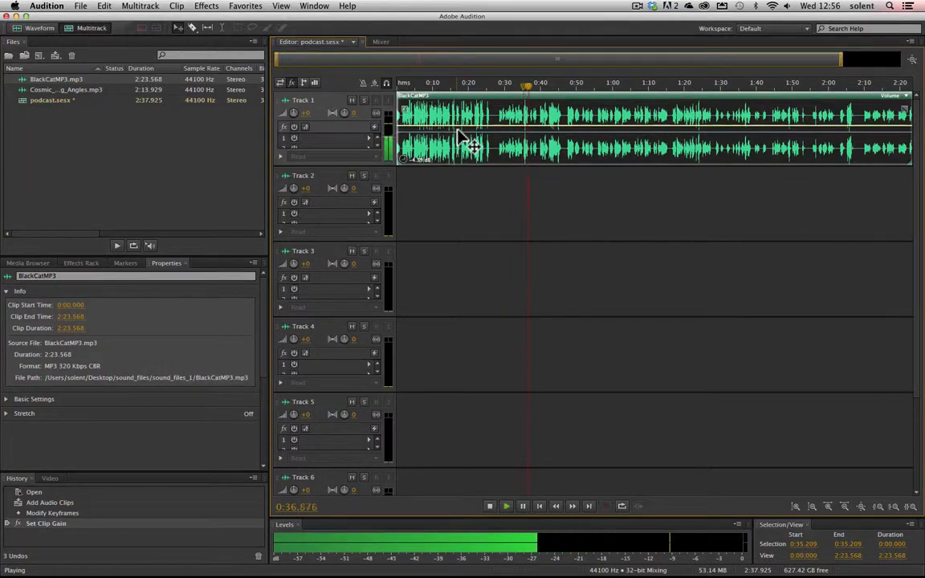
key("space")
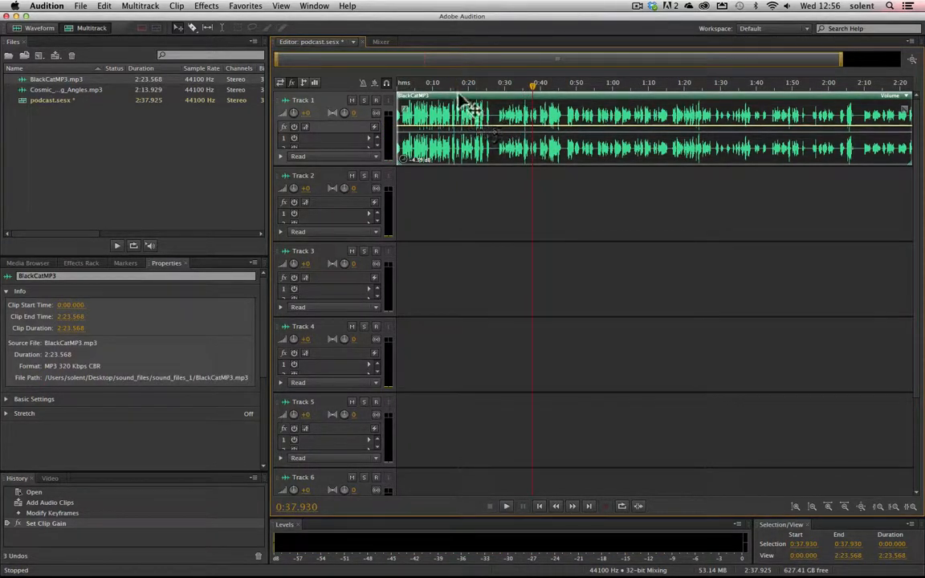
Move the BlackCatMP3 clip to start at about 0:04 and place the Cosmic Analog Ensemble MP3 at the start of Track 2
mouse_move(459, 103)
left_mouse_down()
mouse_move(481, 93)
mouse_move(466, 94)
mouse_move(481, 97)
mouse_move(479, 186)
mouse_move(478, 110)
mouse_move(469, 173)
mouse_move(473, 363)
mouse_move(481, 164)
mouse_move(471, 138)
mouse_move(441, 111)
mouse_move(457, 117)
left_mouse_up()
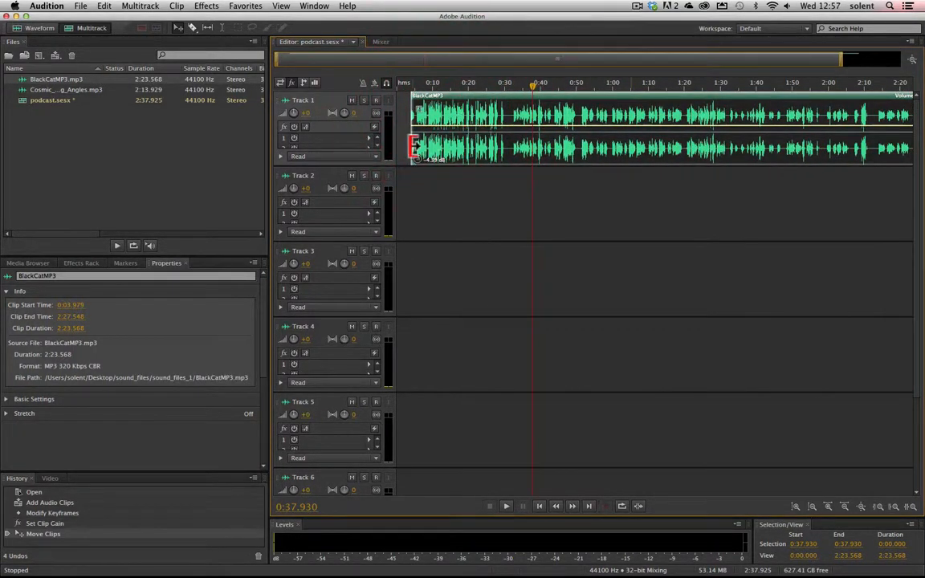
left_click(55, 92)
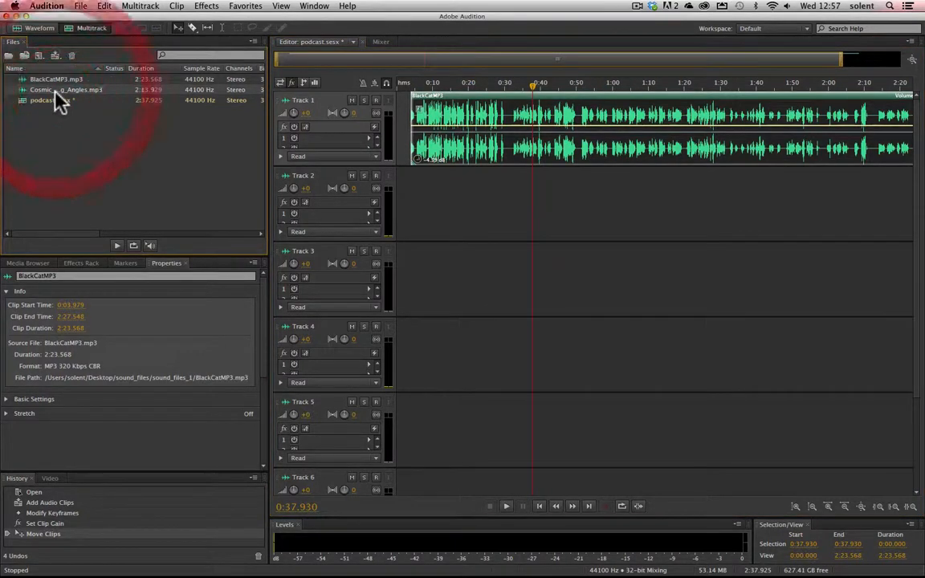
left_click_drag(57, 90, 406, 213)
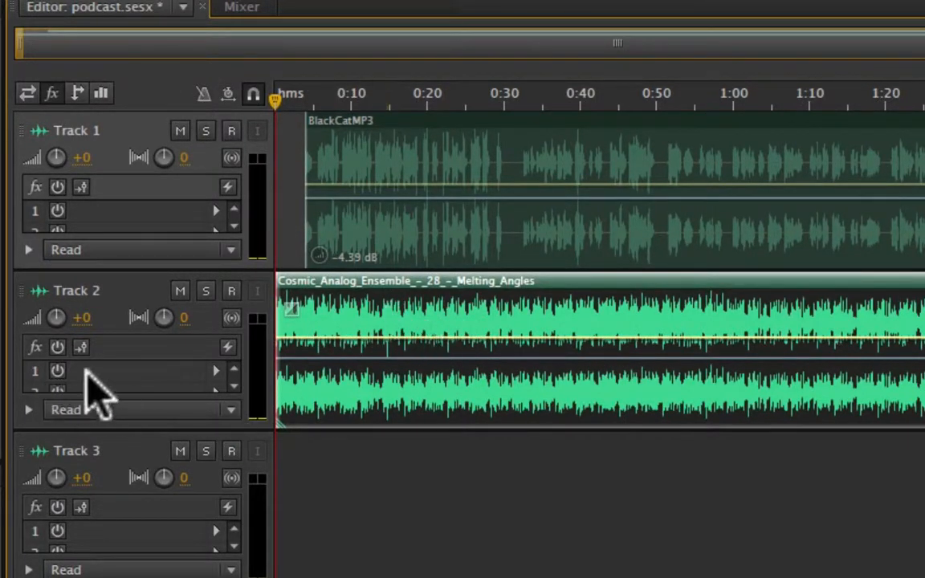
Mute Track 1 and listen to the music clip on Track 2 from its start to about 0:14
left_click(180, 132)
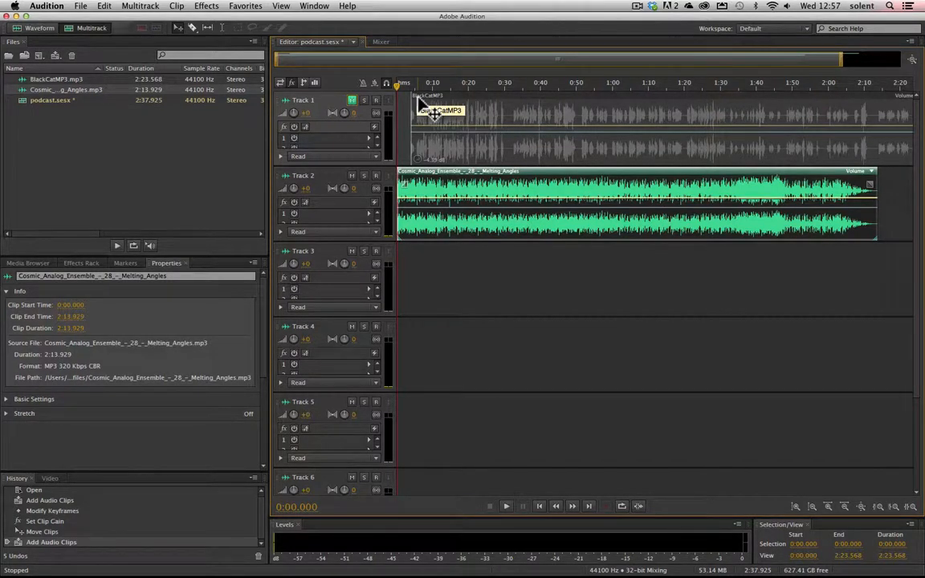
key("space")
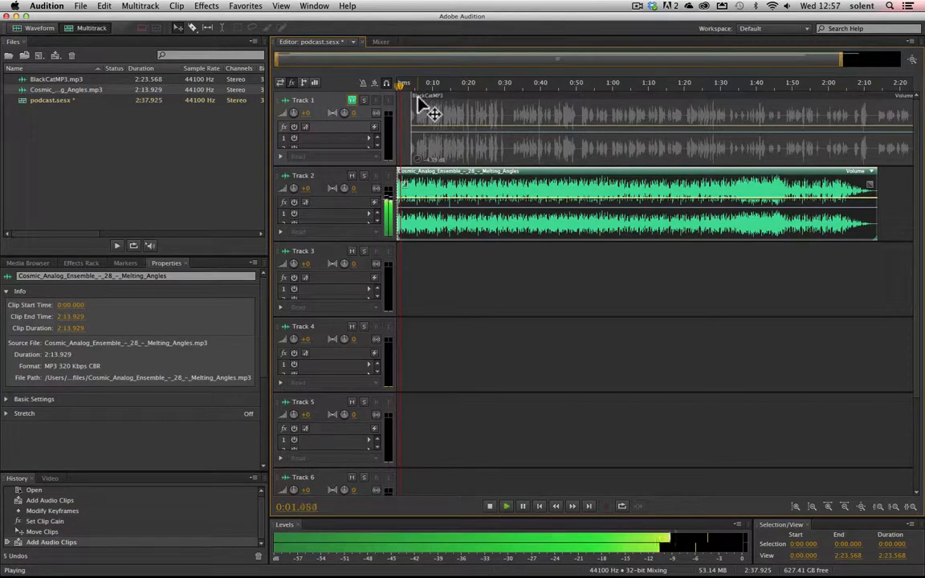
left_click(423, 92)
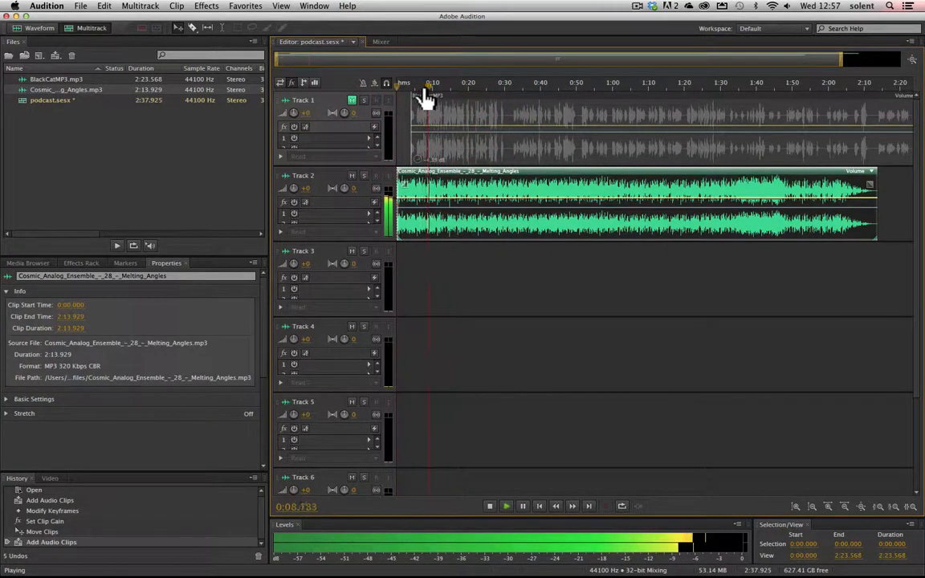
key("space")
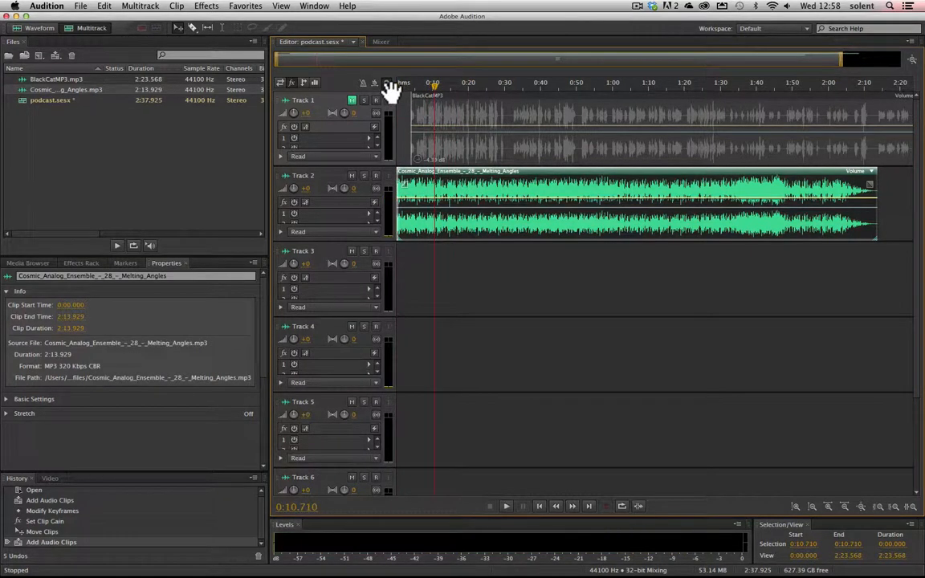
key("space")
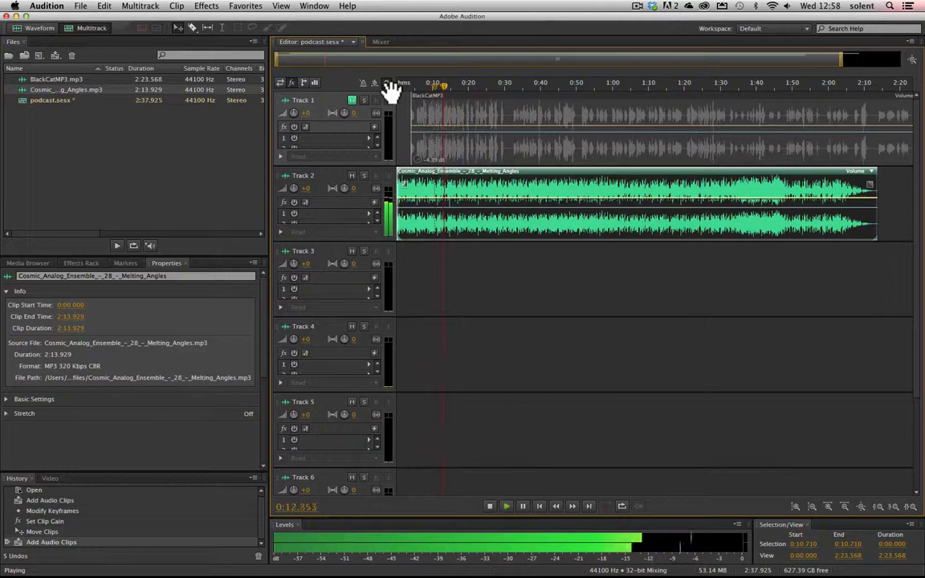
key("space")
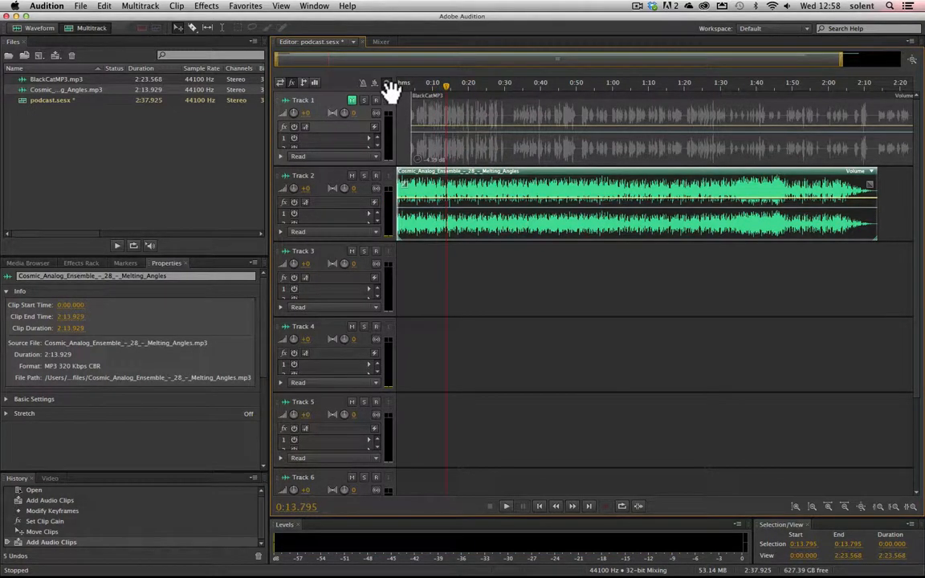
key("space")
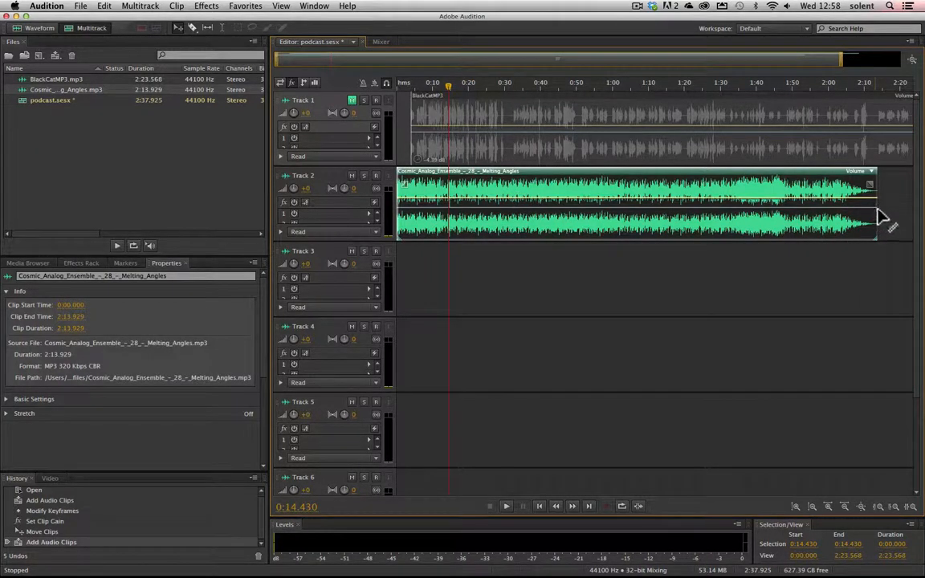
Trim the end of the Cosmic Analog Ensemble clip on Track 2 back to about 0:18
left_click_drag(878, 209, 464, 188)
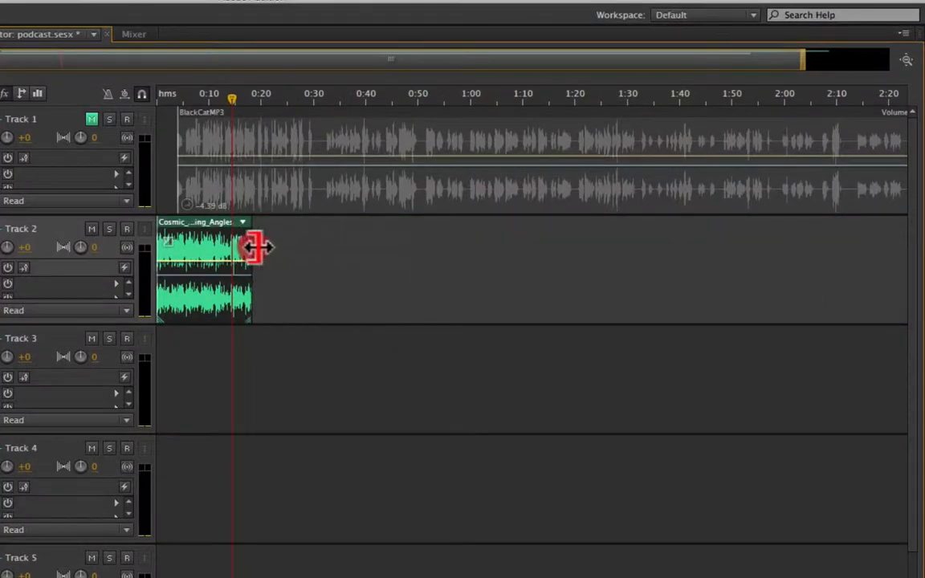
Extend the Cosmic Analog Ensemble clip on Track 2 to about 0:34, and shorten its end back to about 0:08
left_click_drag(254, 248, 345, 256)
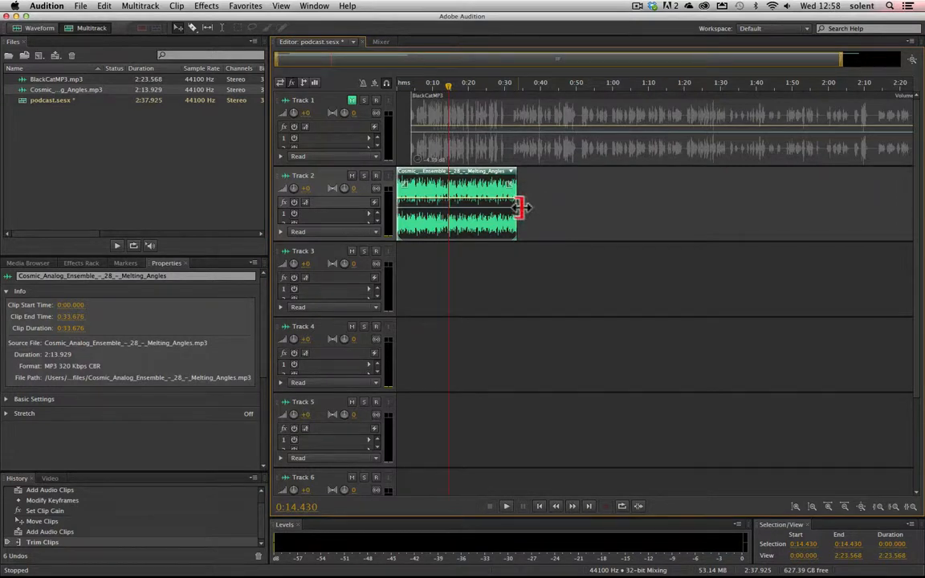
left_click(478, 209)
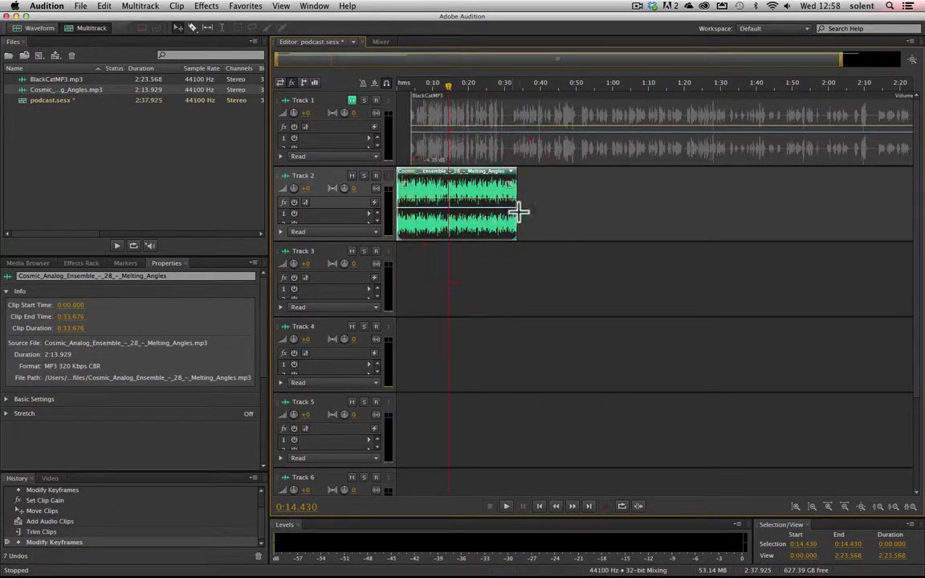
left_click_drag(520, 211, 426, 207)
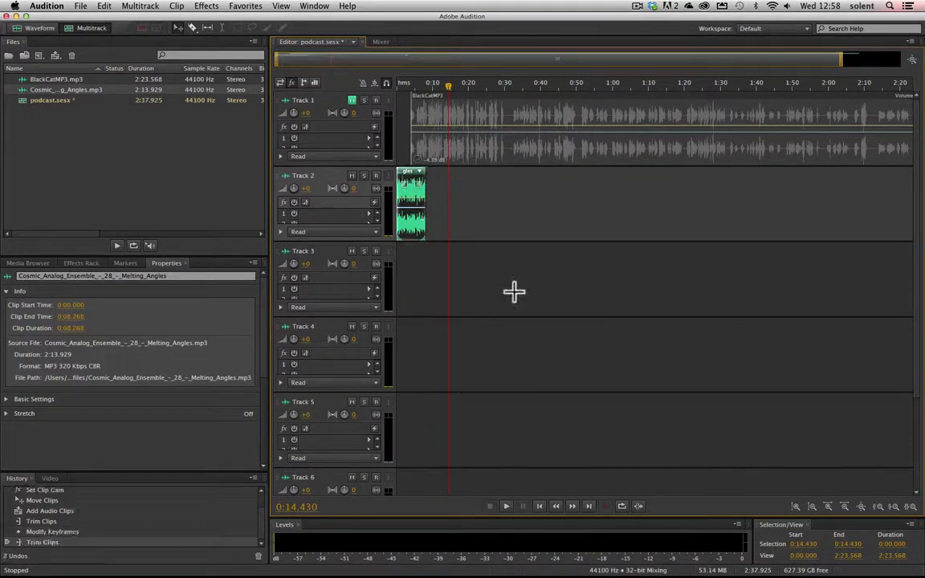
Trim the Cosmic Analog Ensemble clip to end at 0:05 and move the BlackCatMP3 clip to start at about 0:03
left_click(826, 507)
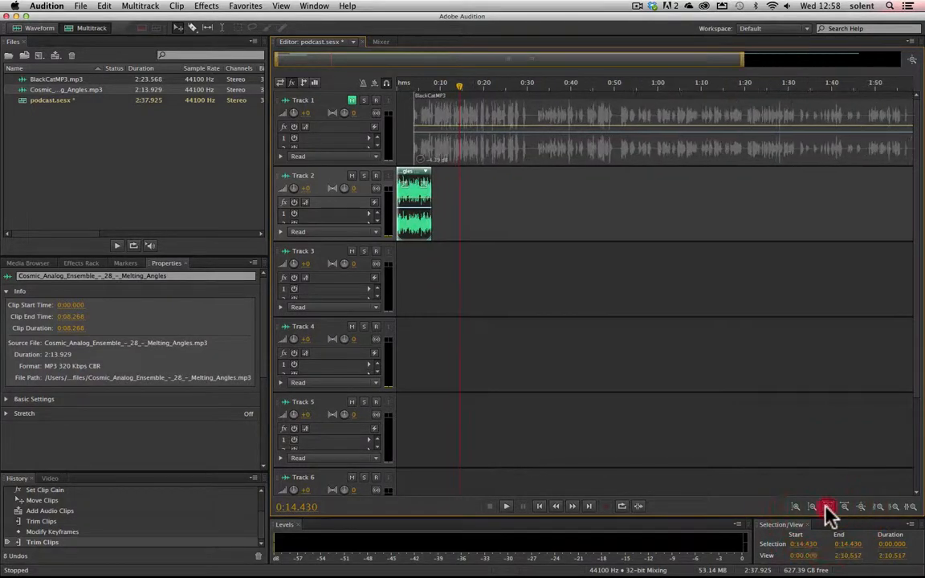
left_click_drag(829, 512, 830, 512)
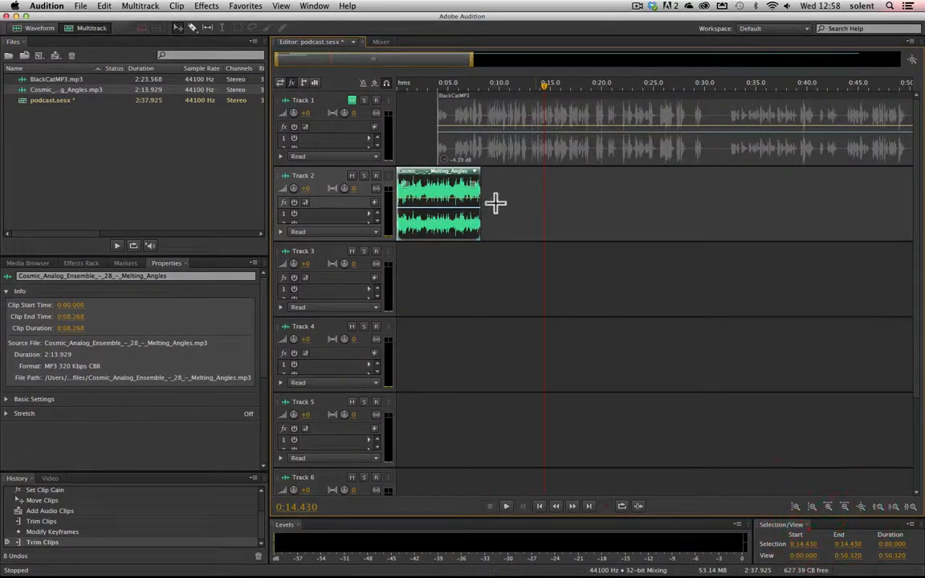
left_click_drag(482, 193, 459, 192)
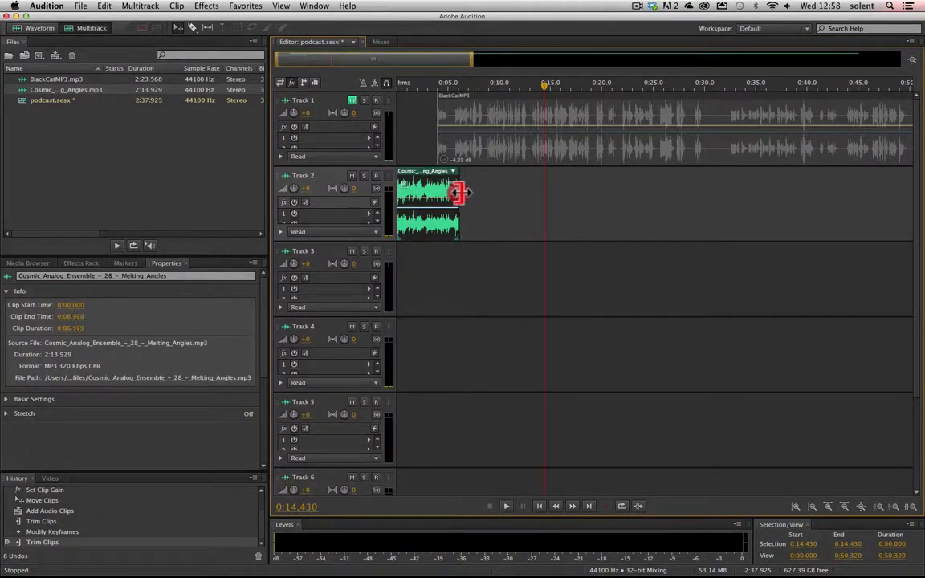
left_click_drag(491, 122, 480, 124)
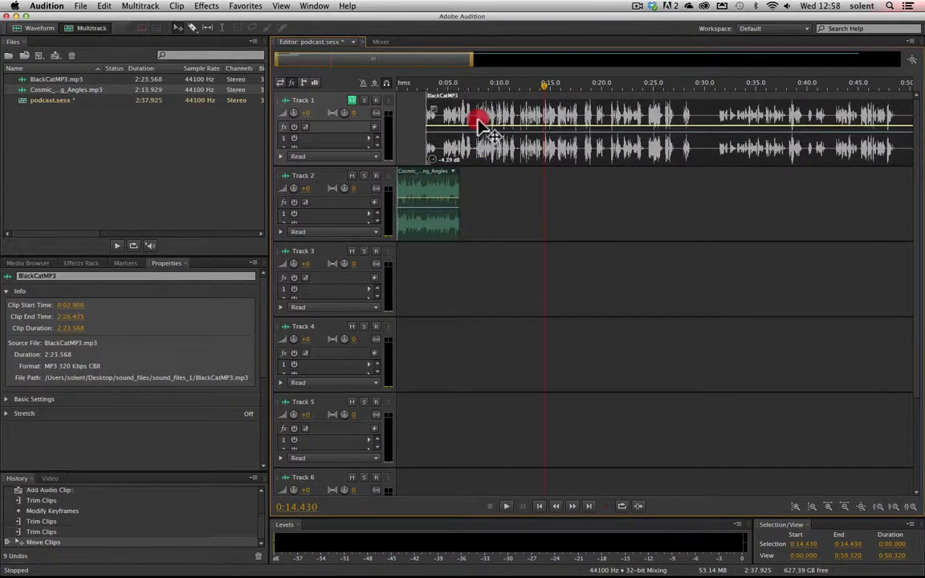
left_click_drag(459, 193, 447, 192)
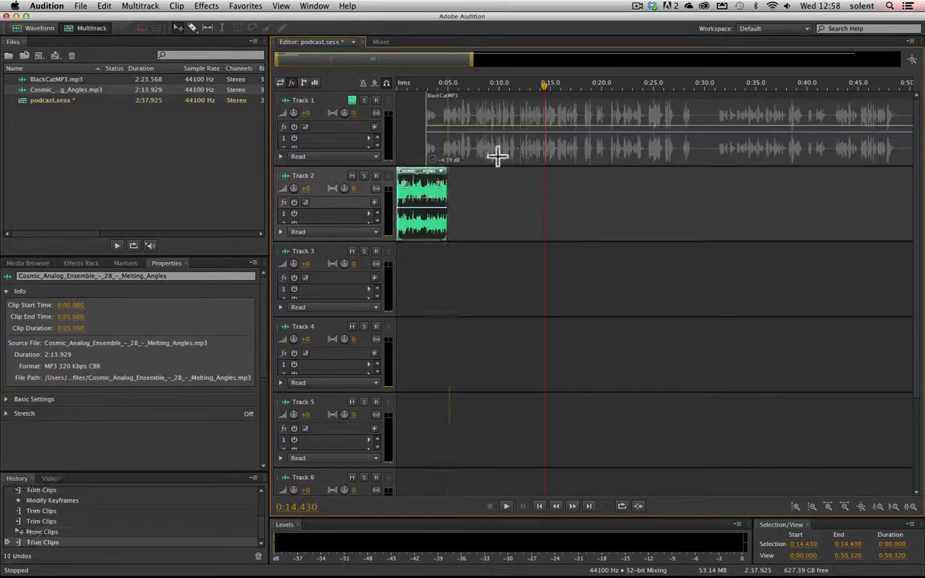
Unmute Track 1 and play the overlapping music and speech from the start to about 0:09, raising the system volume
left_click(352, 101)
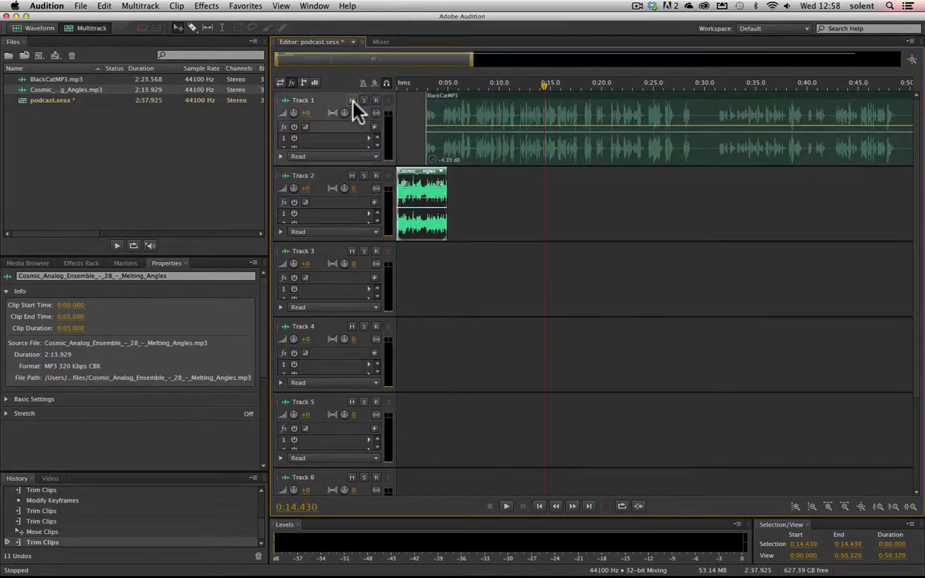
left_click_drag(545, 95, 371, 103)
key("space")
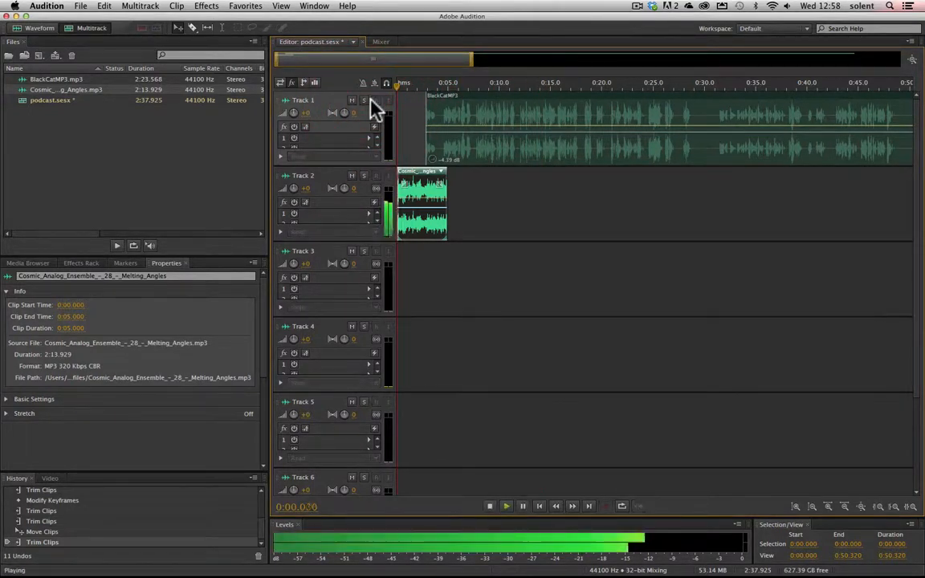
key("XF86AudioRaiseVolume")
key("XF86AudioRaiseVolume")
key("XF86AudioRaiseVolume")
key("XF86AudioRaiseVolume")
key("XF86AudioRaiseVolume")
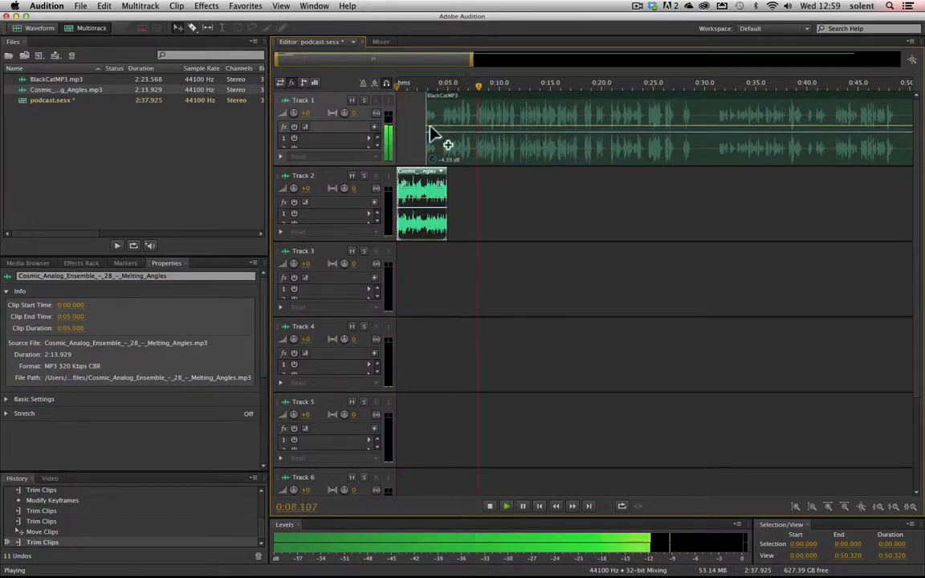
key("space")
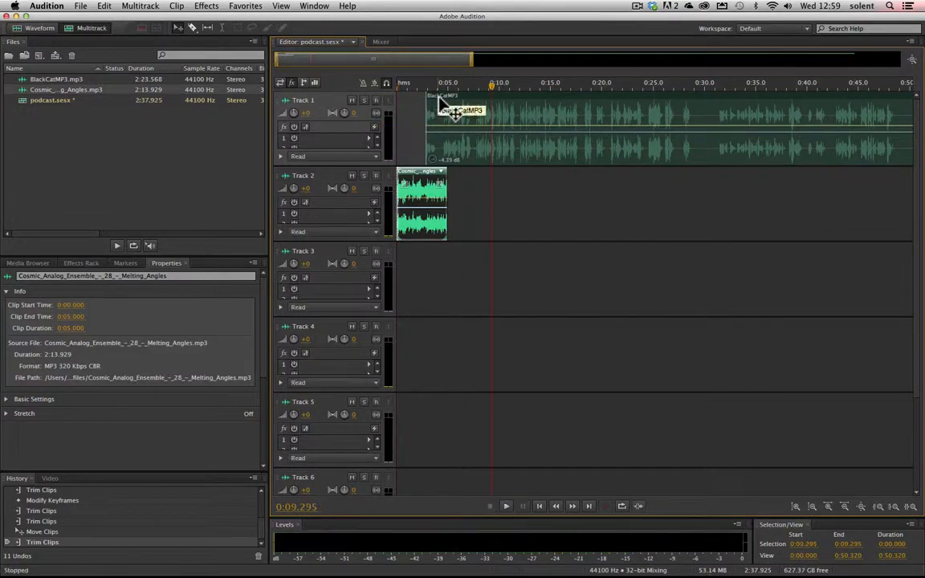
Add a volume keyframe to the Cosmic Analog Ensemble clip, try raising it to +2.5 dB, and bring it back to the original level
left_click(423, 205)
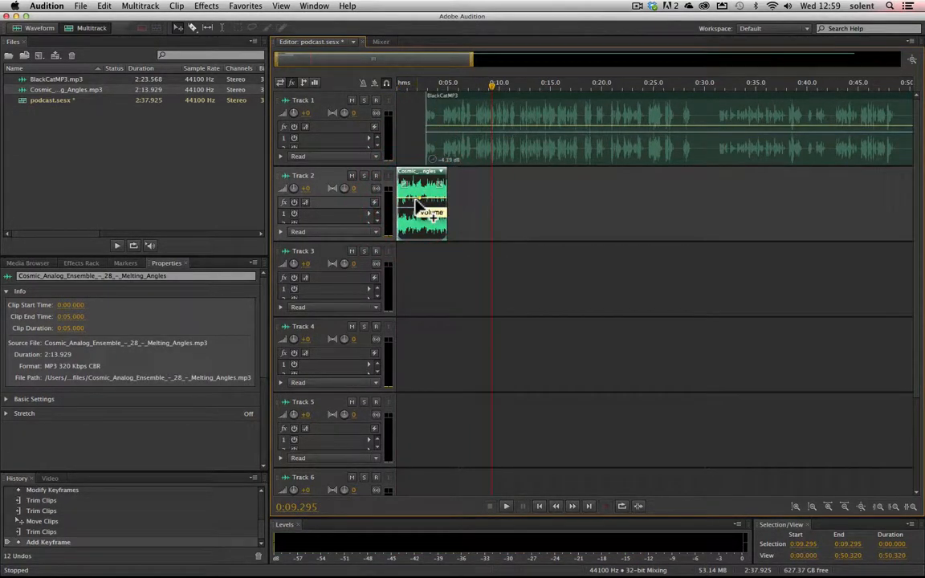
left_click_drag(415, 200, 411, 193)
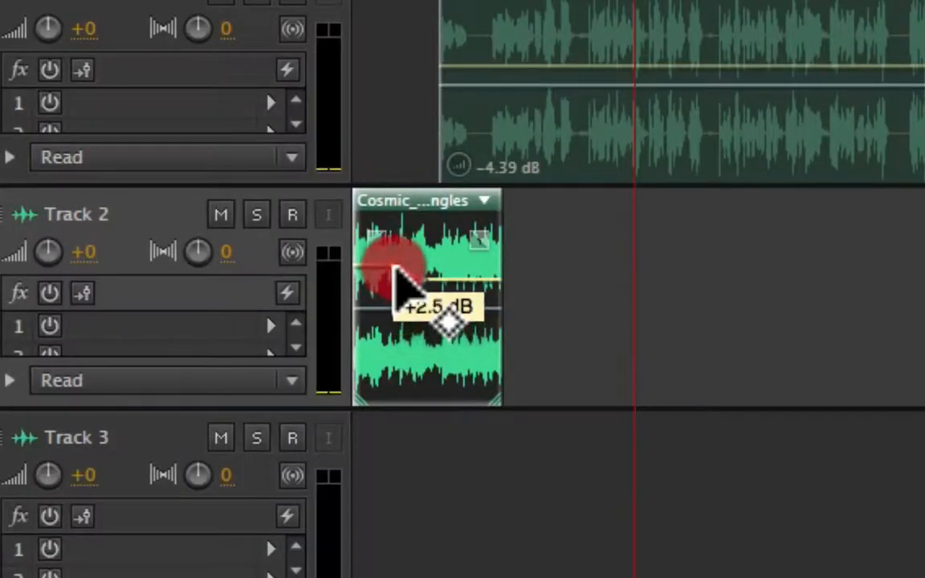
left_click_drag(393, 265, 395, 285)
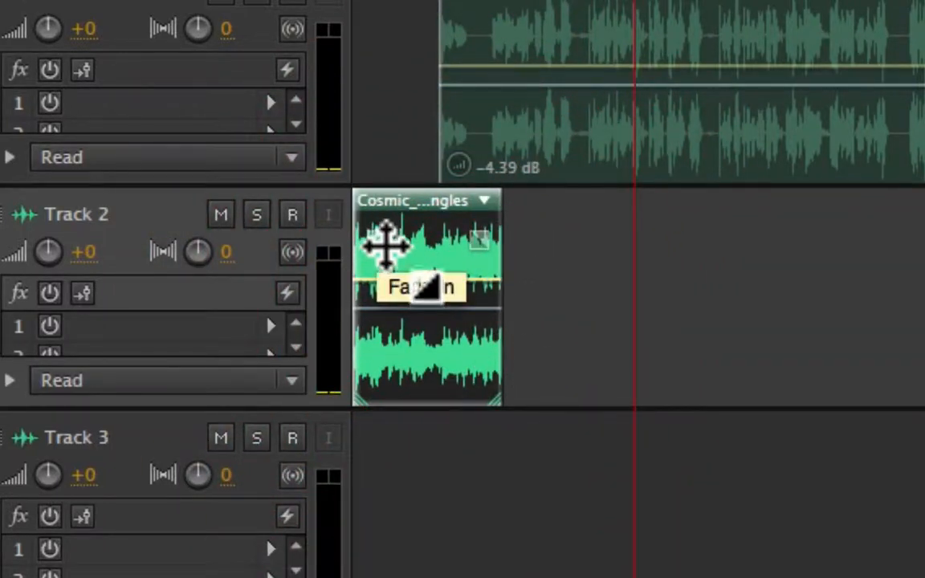
Fade the Cosmic Analog Ensemble clip in over about its first three seconds and out to its end at about 0:05.8
left_click_drag(385, 245, 464, 217)
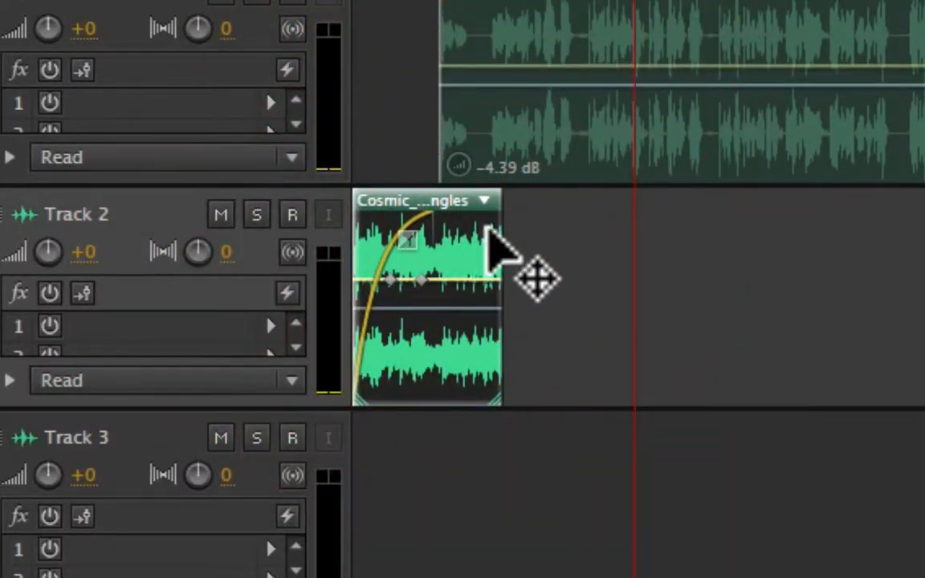
left_click_drag(514, 247, 429, 231)
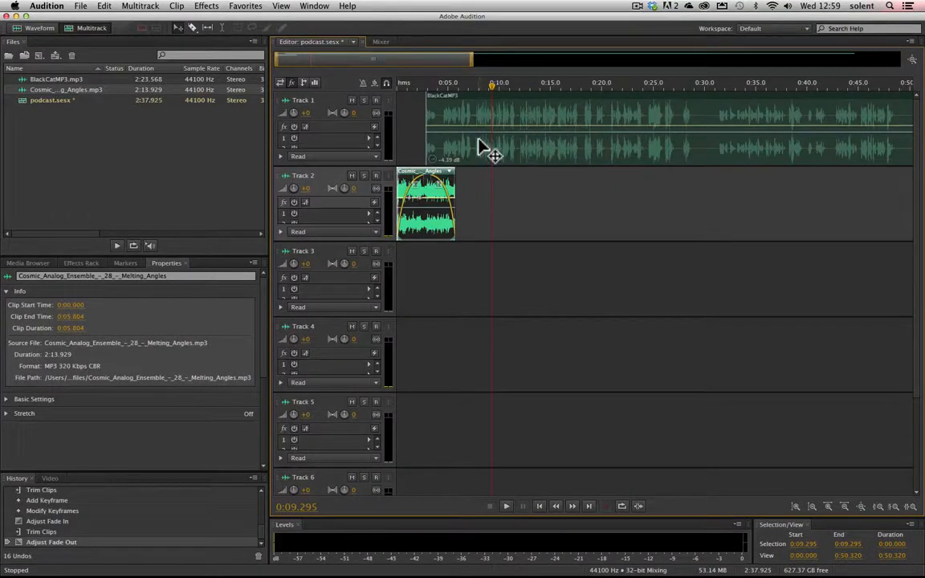
Move the BlackCatMP3 clip to start where the music clip ends, at about 0:05.8, and play the transition from the session start
left_click_drag(479, 149, 507, 144)
left_click_drag(487, 81, 372, 92)
key("space")
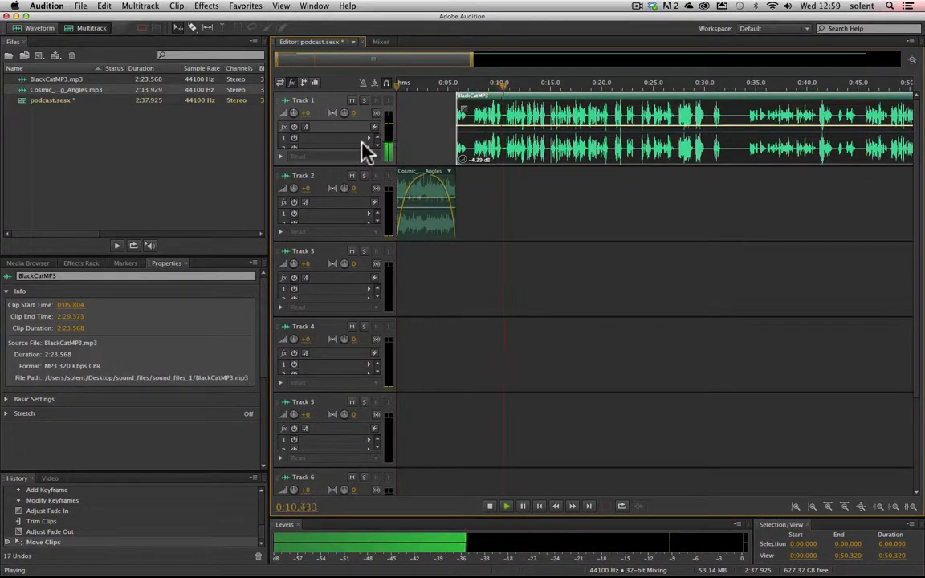
key("space")
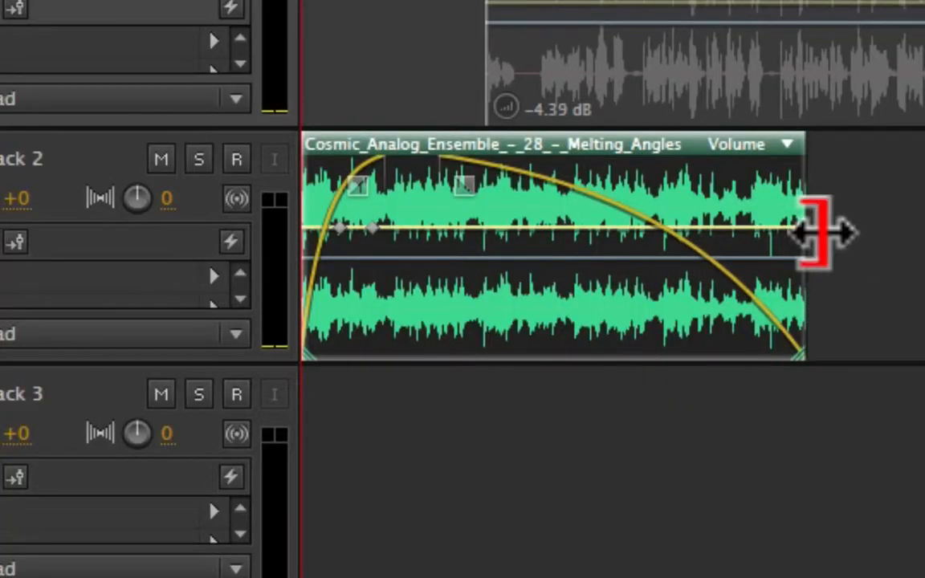
Set the Cosmic Analog Ensemble clip to end at about 0:16 with a fade-out starting near 0:03, and listen to it
mouse_move(821, 233)
left_mouse_down()
mouse_move(774, 231)
mouse_move(804, 231)
left_mouse_up()
left_click_drag(462, 188, 412, 192)
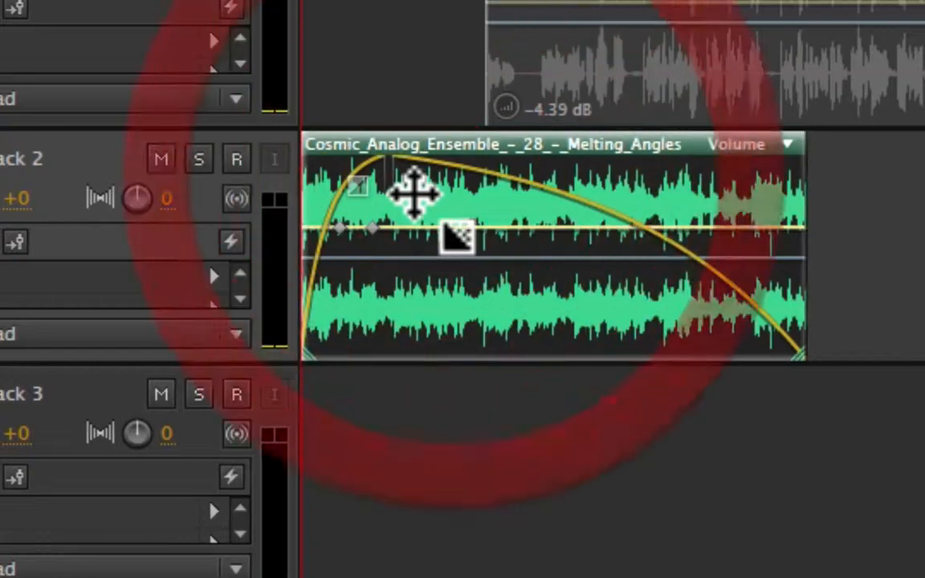
key("space")
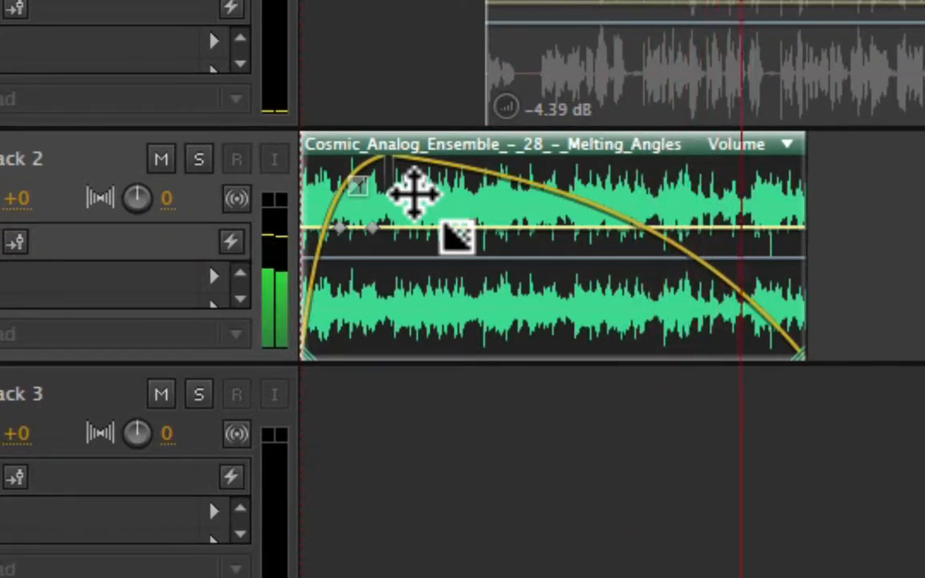
key("space")
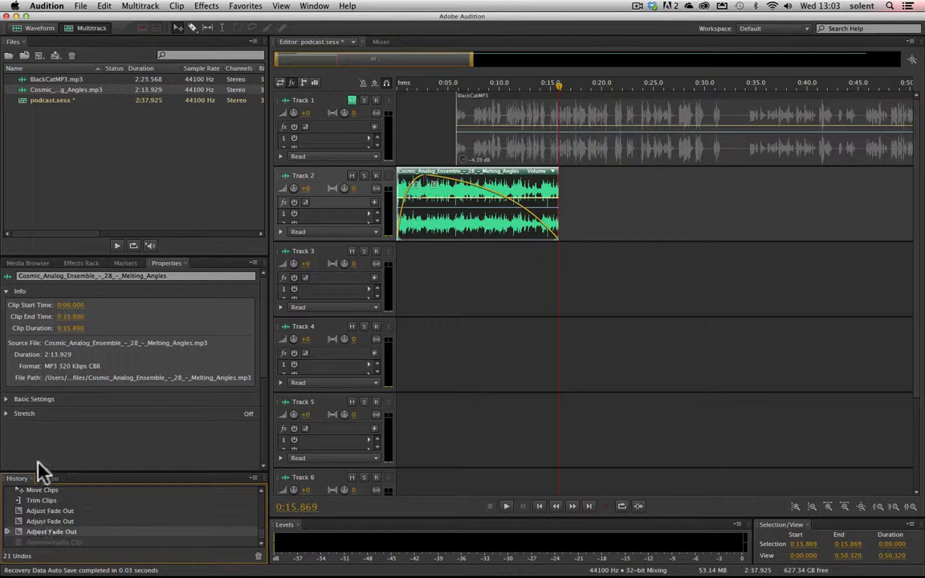
Step back to the previous fade-out adjustment in the edit history, and restore the latest one
left_click(47, 522)
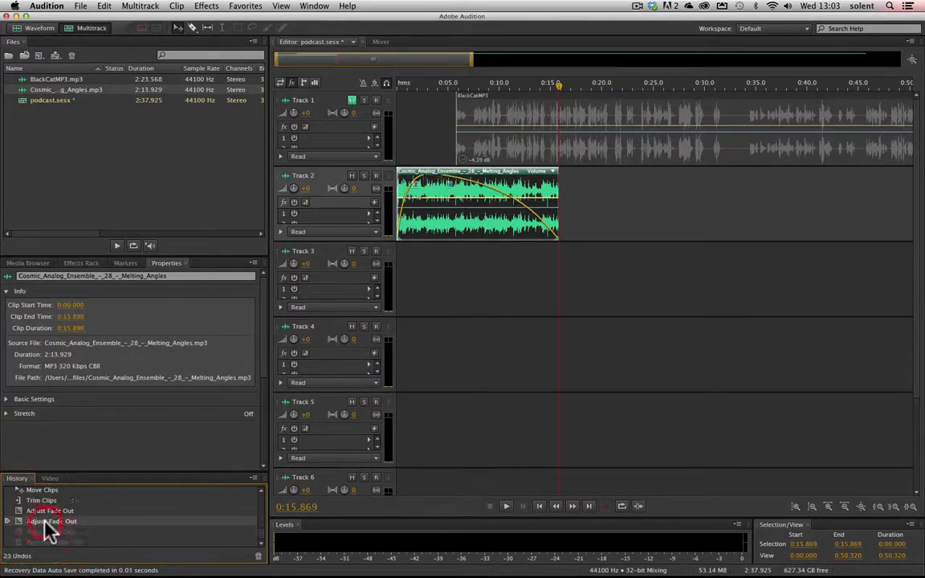
left_click(48, 532)
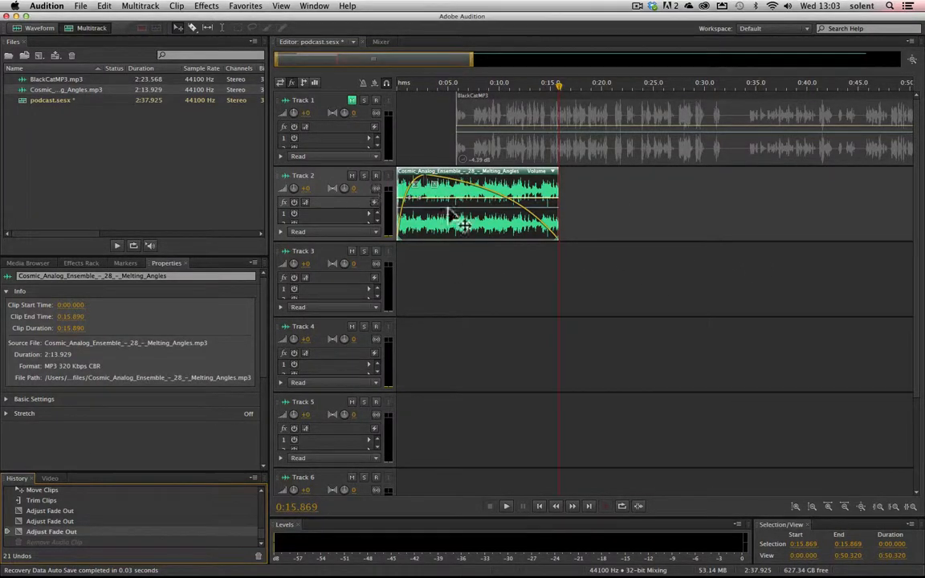
Delete the stray volume keyframe and the whole Cosmic Analog Ensemble clip from Track 2, and unmute Track 1
left_click(427, 192)
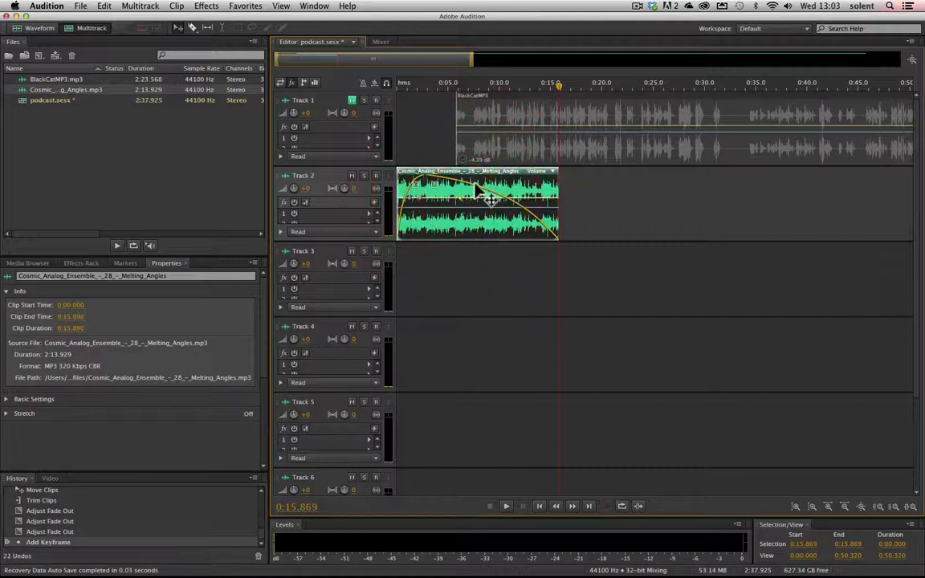
left_click(498, 186)
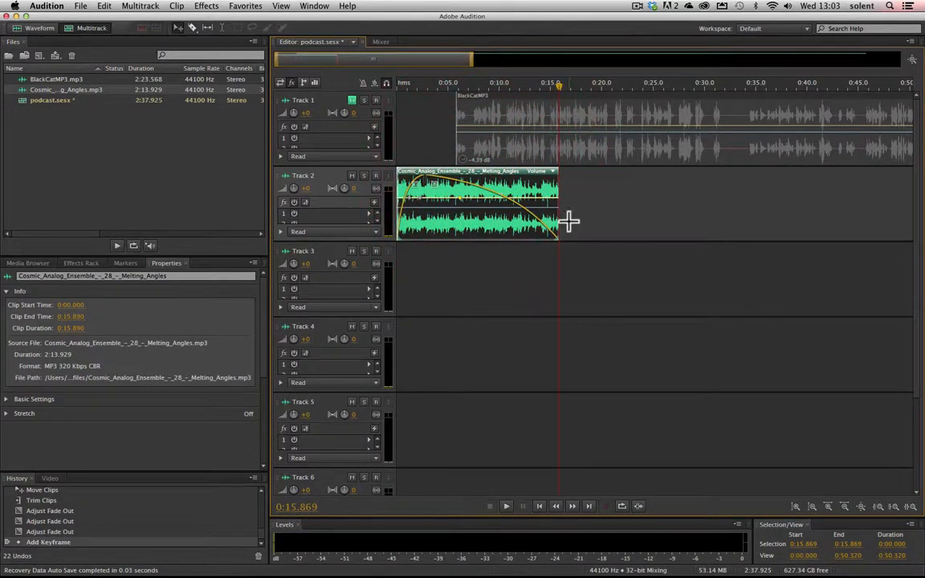
key("Delete")
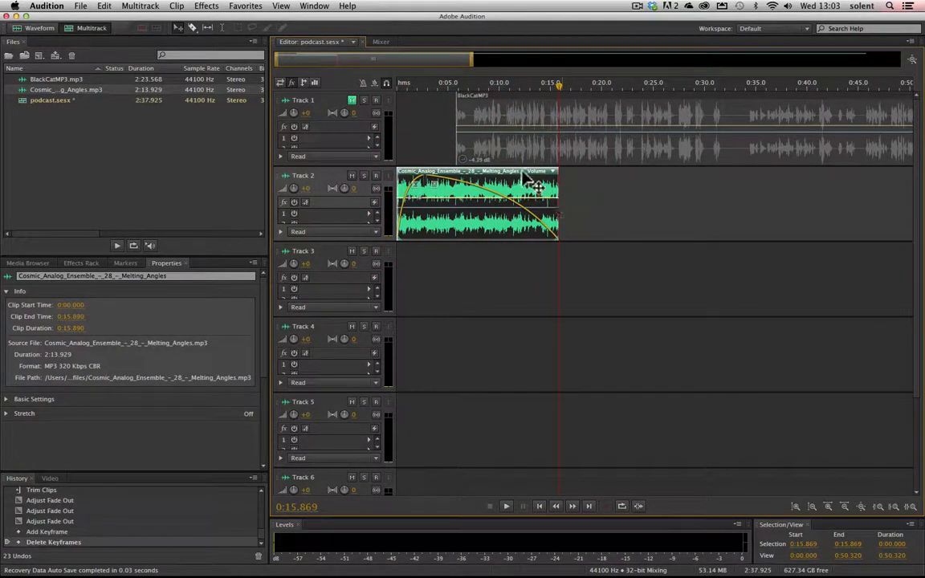
key("Delete")
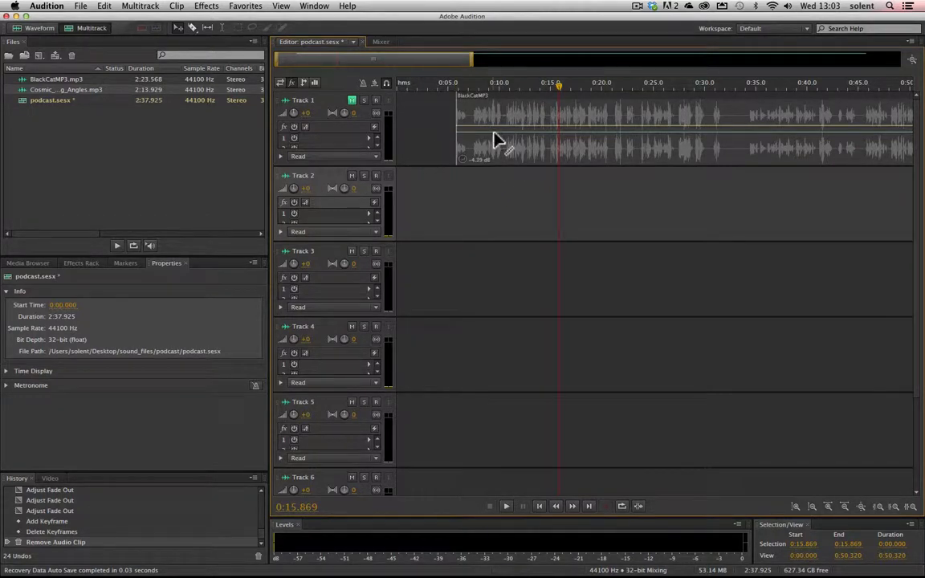
left_click(352, 101)
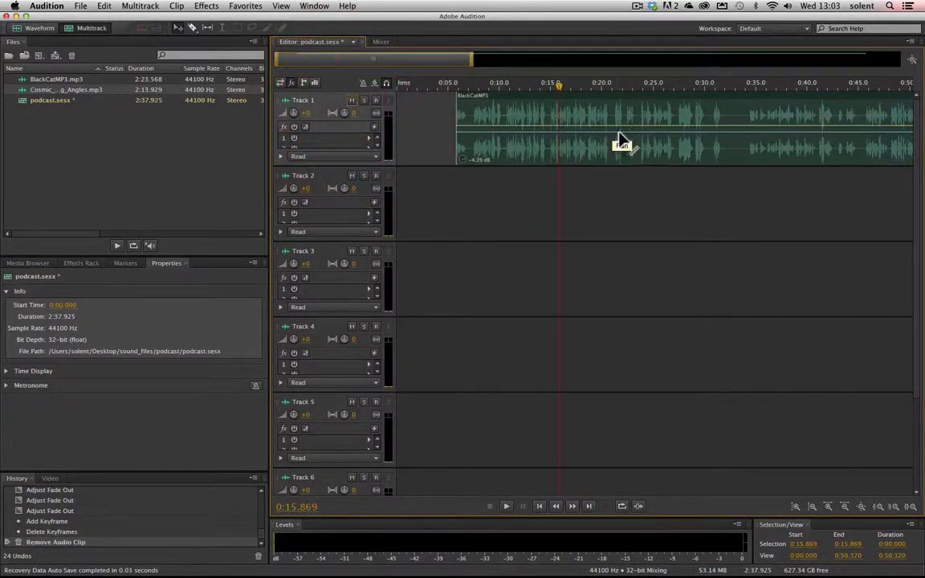
Start the BlackCatMP3 clip at 0:00 with a gradual fade-in of about 10 seconds, and play it to about 0:10
mouse_move(635, 98)
left_mouse_down()
mouse_move(392, 94)
mouse_move(510, 137)
mouse_move(450, 129)
mouse_move(501, 139)
mouse_move(506, 113)
left_mouse_up()
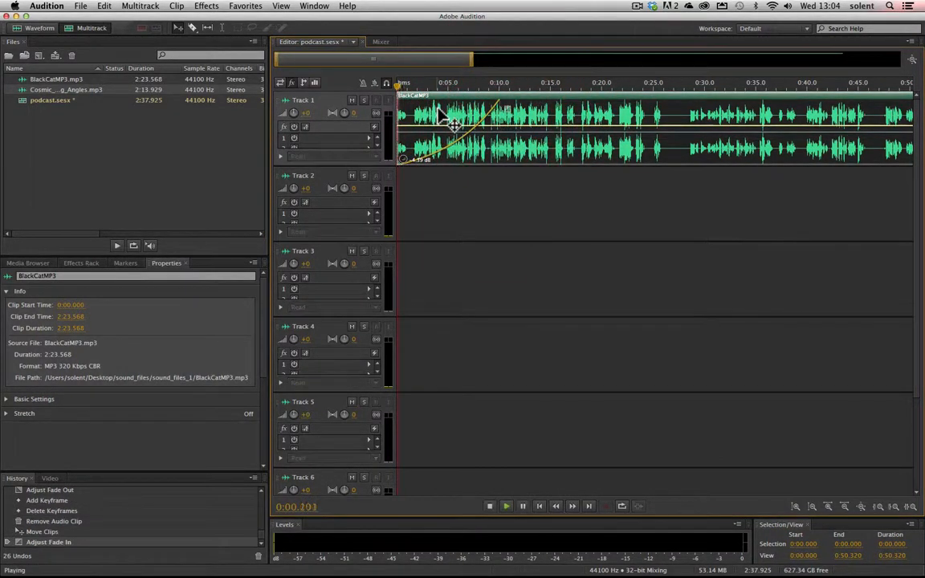
key("space")
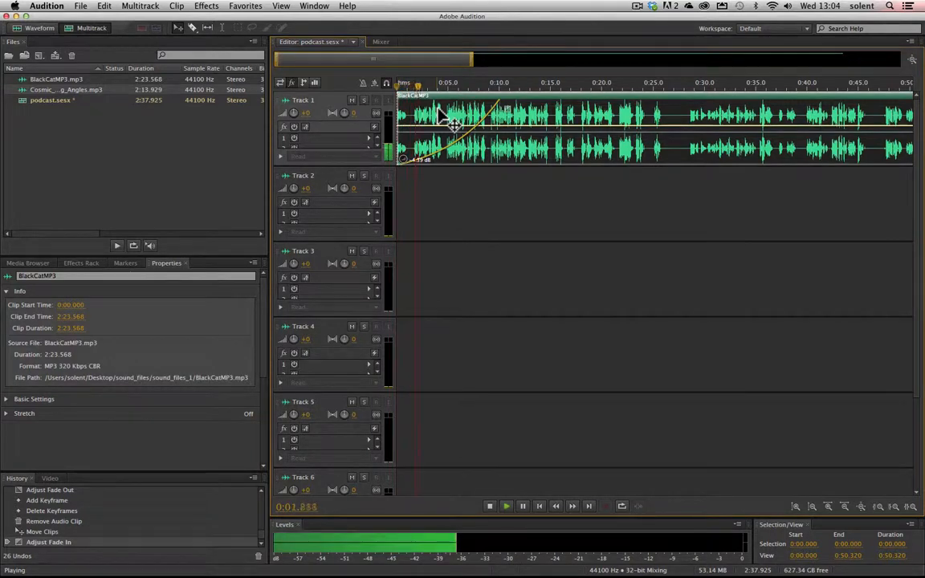
key("XF86AudioLowerVolume")
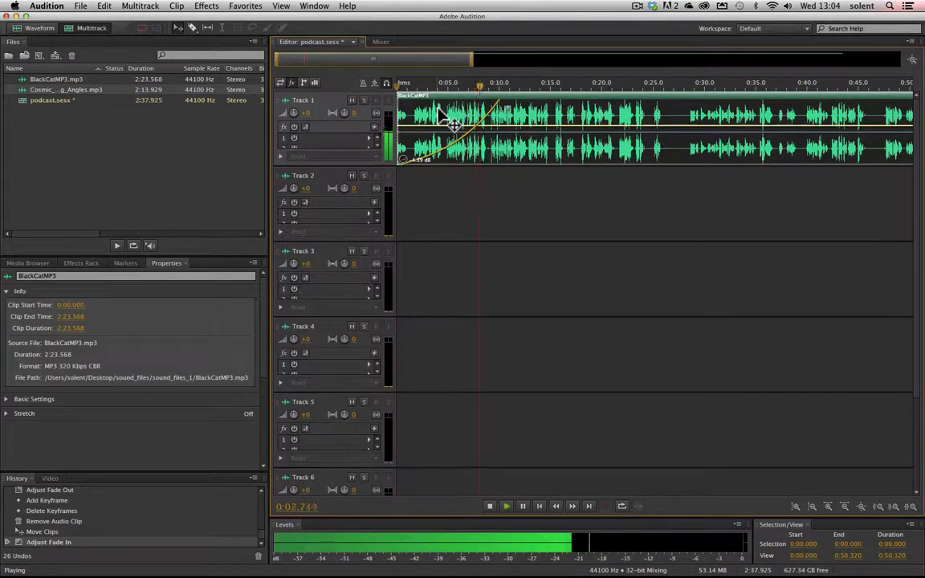
key("space")
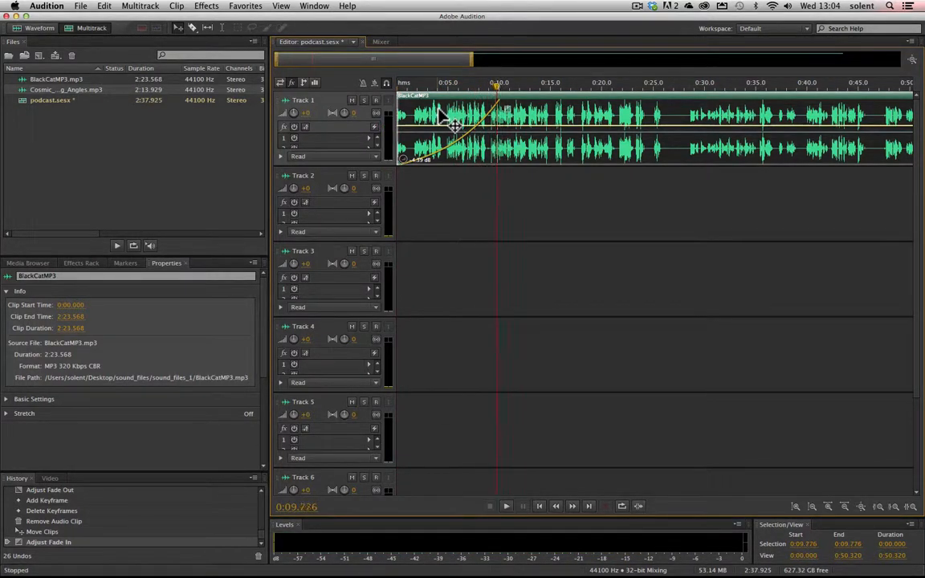
Remove the fade-in from the BlackCatMP3 clip and return the playhead to the session start
left_click_drag(508, 112, 399, 103)
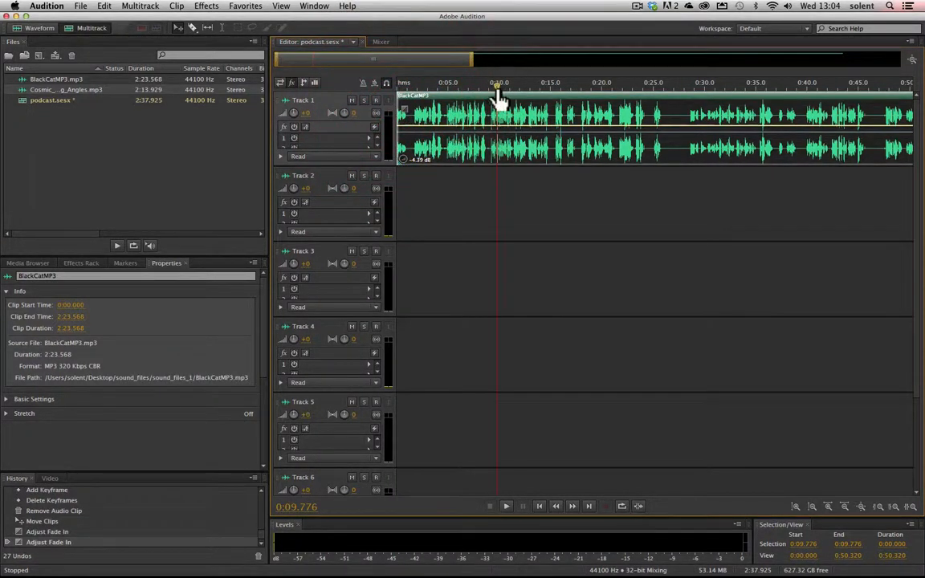
left_click_drag(496, 93, 391, 92)
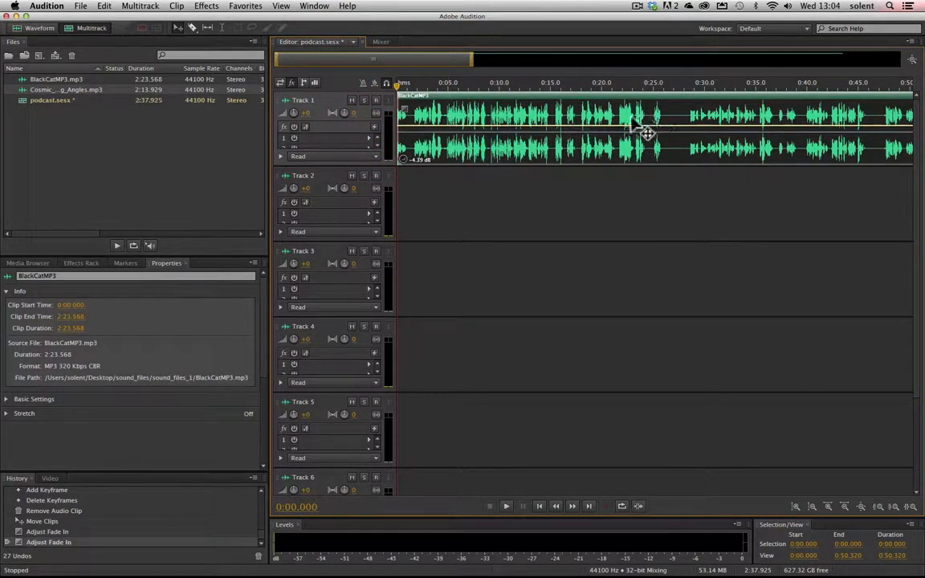
Enlarge the BlackCatMP3 waveform to about the first 11 seconds and play the speech from the session start to about 0:04
left_click(828, 506)
left_click(827, 508)
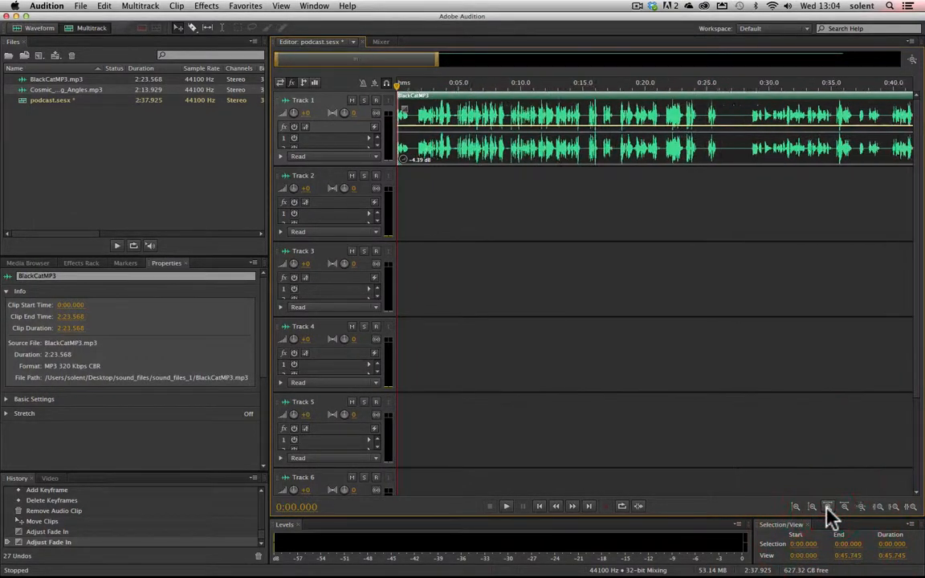
left_click(828, 507)
left_click(828, 507)
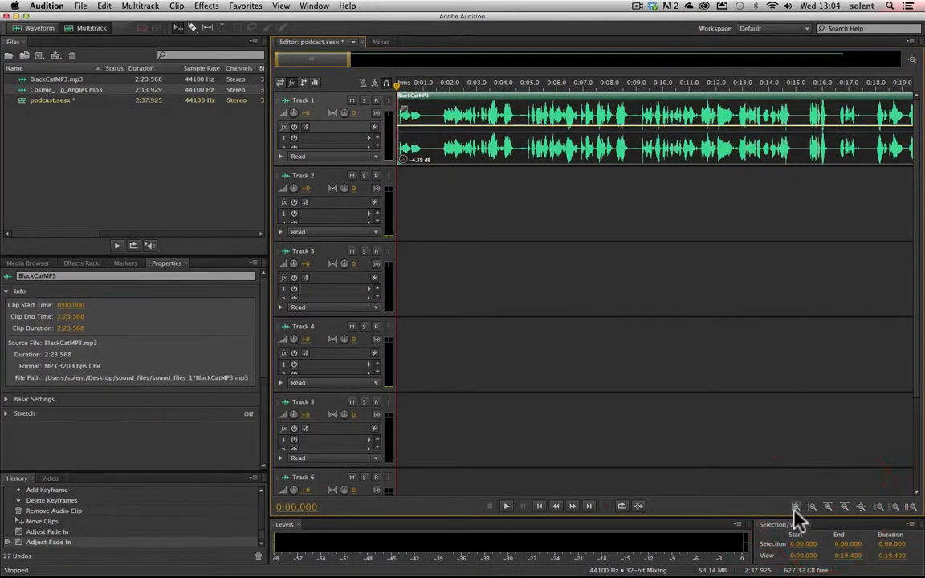
left_click(795, 507)
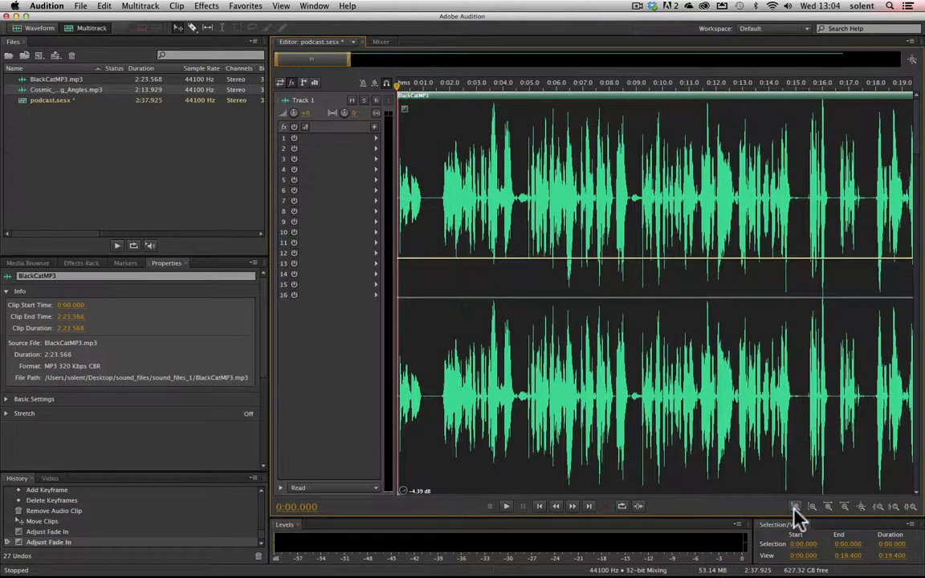
left_click(812, 507)
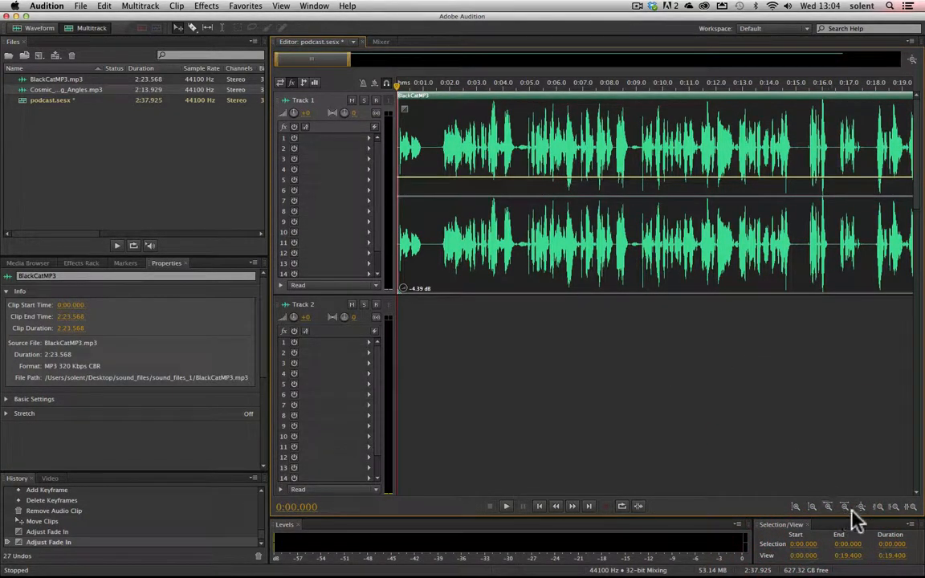
left_click(828, 507)
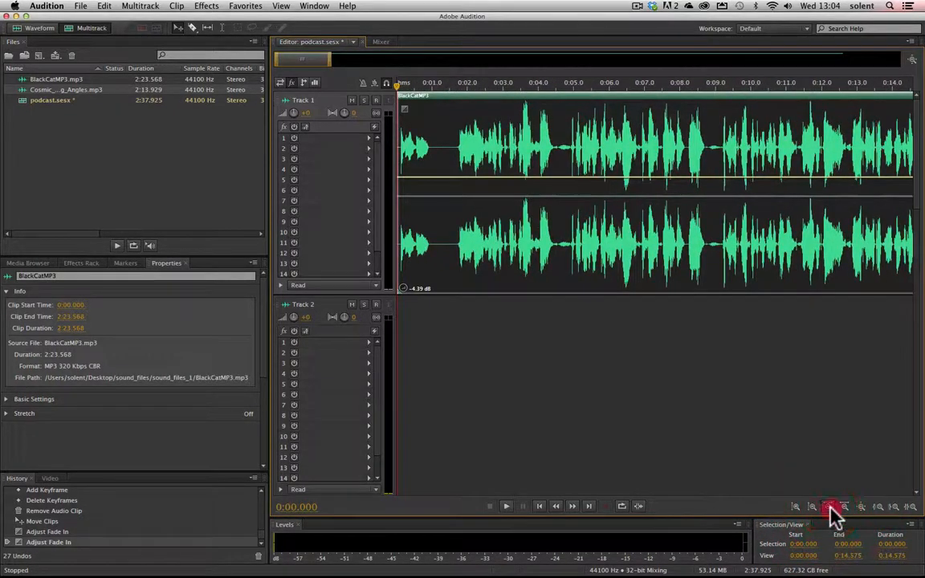
left_click_drag(307, 59, 283, 62)
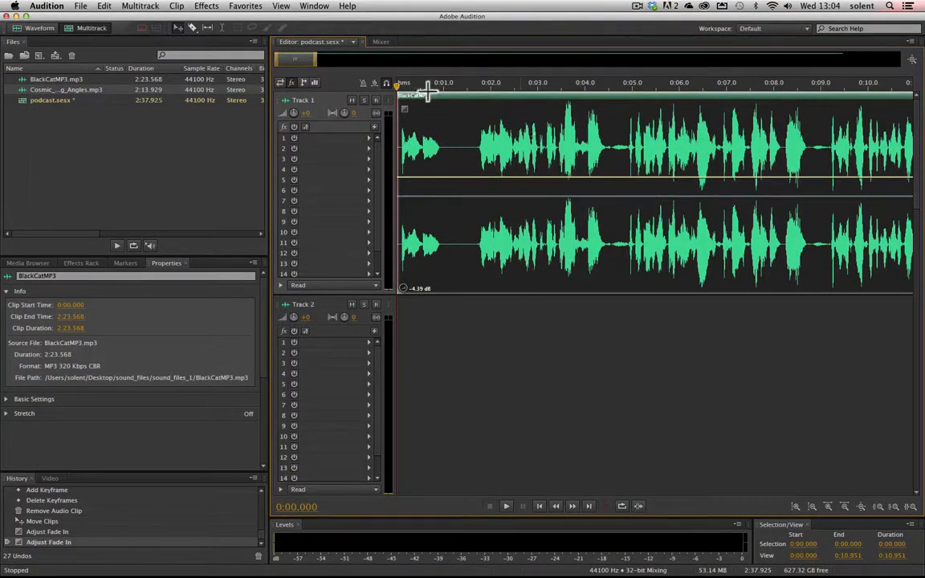
key("space")
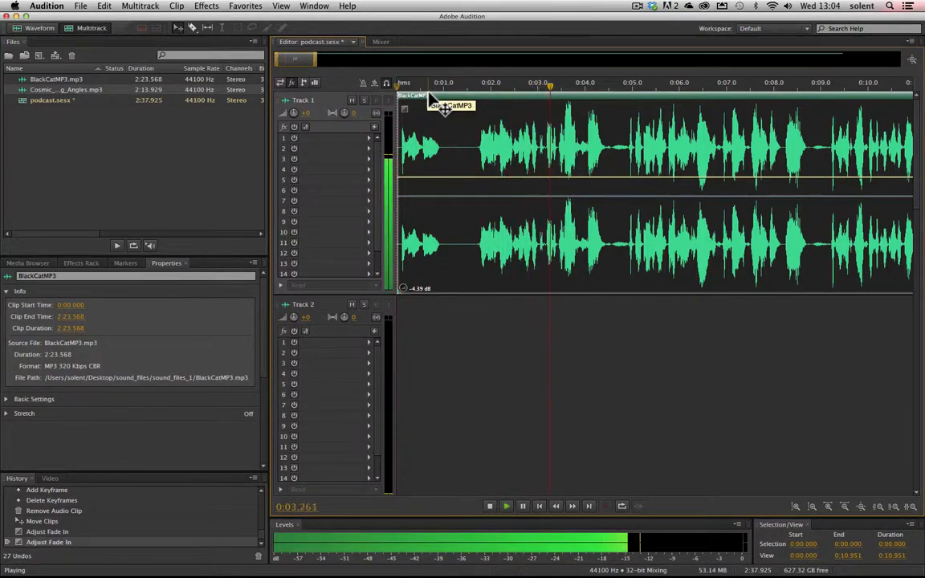
key("space")
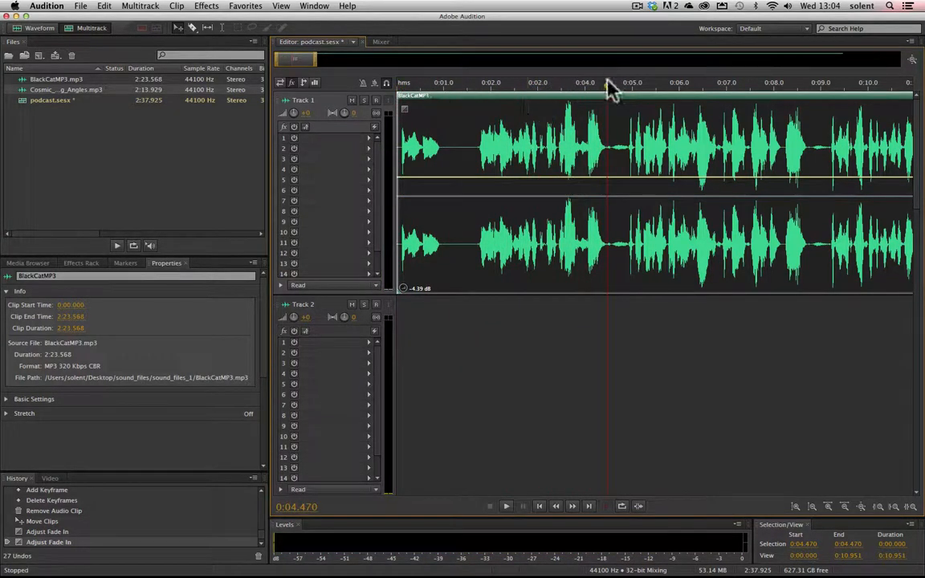
Split the BlackCatMP3 clip with the Razor tool around the silence after the first words, at about 0:00.95 and 0:01.54
left_click_drag(608, 95, 440, 98)
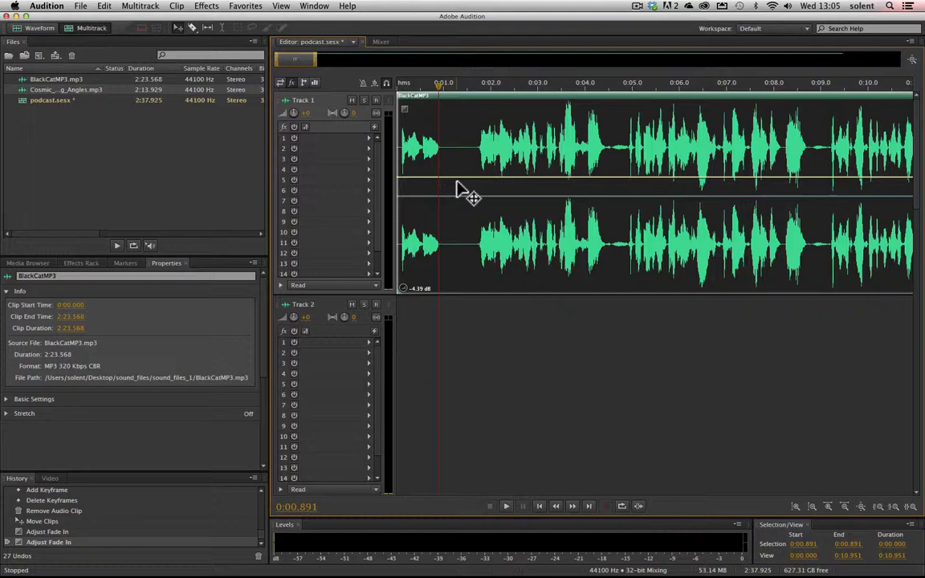
left_click_drag(440, 95, 444, 95)
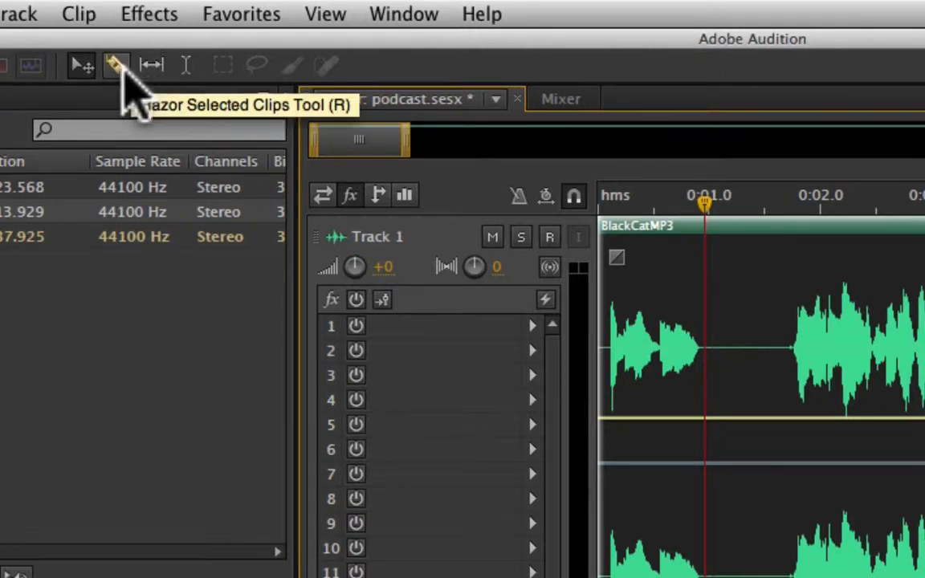
left_click(118, 66)
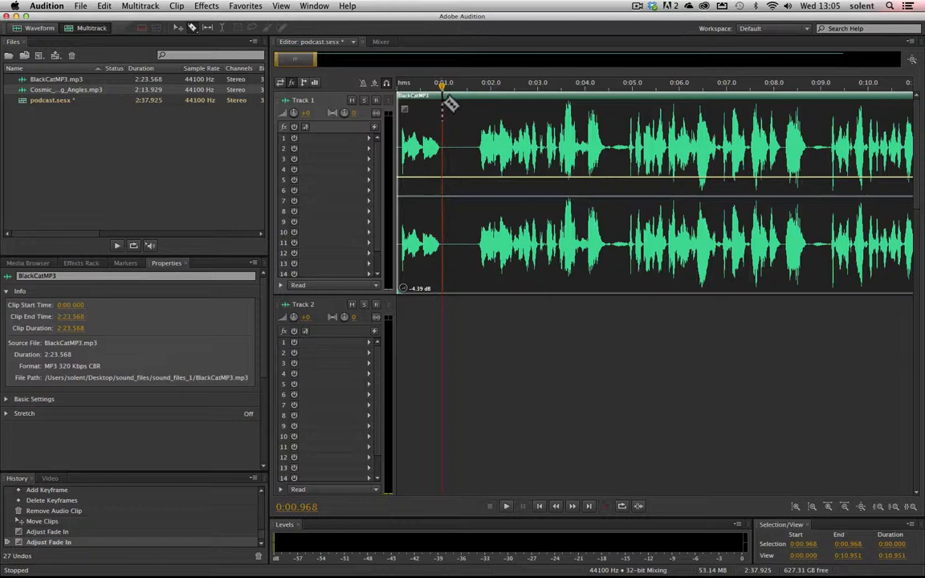
left_click(463, 108)
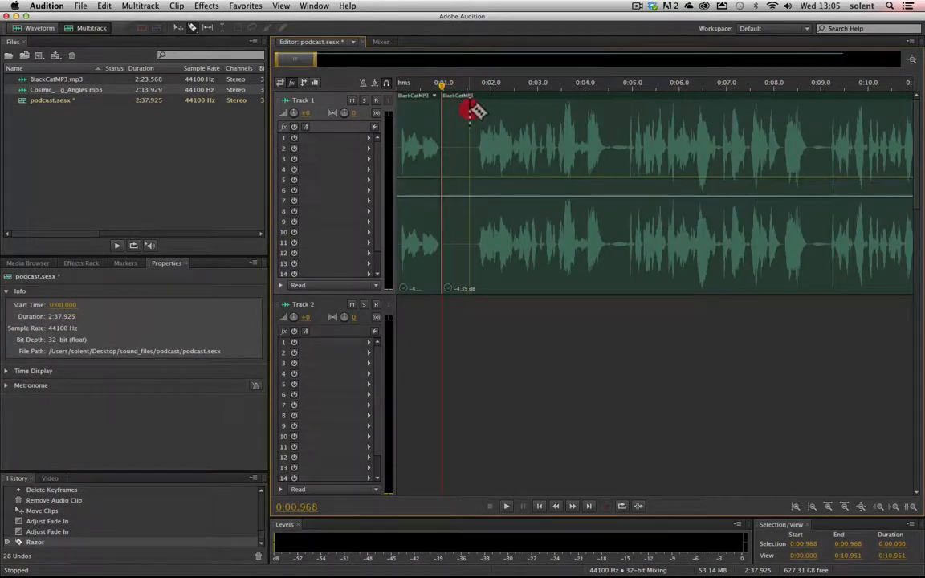
left_click(470, 107)
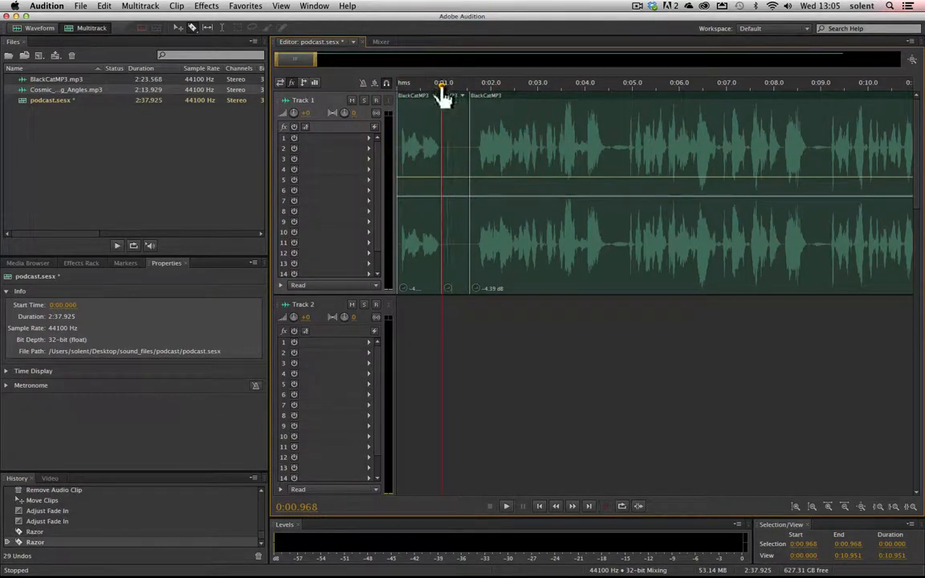
Try deleting the silent segment between the two cuts on Track 1, and undo the deletion
left_click_drag(441, 87, 419, 86)
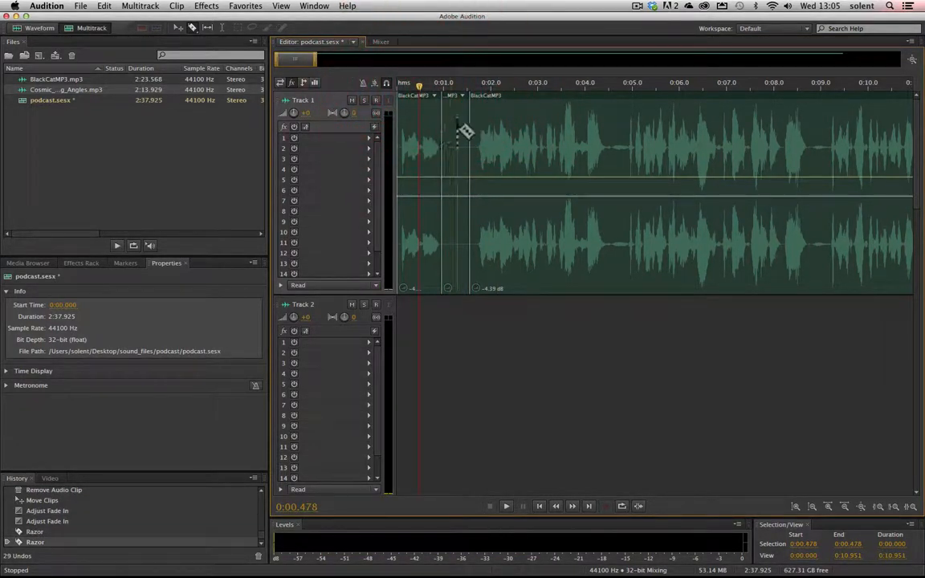
left_click(178, 28)
left_click(458, 129)
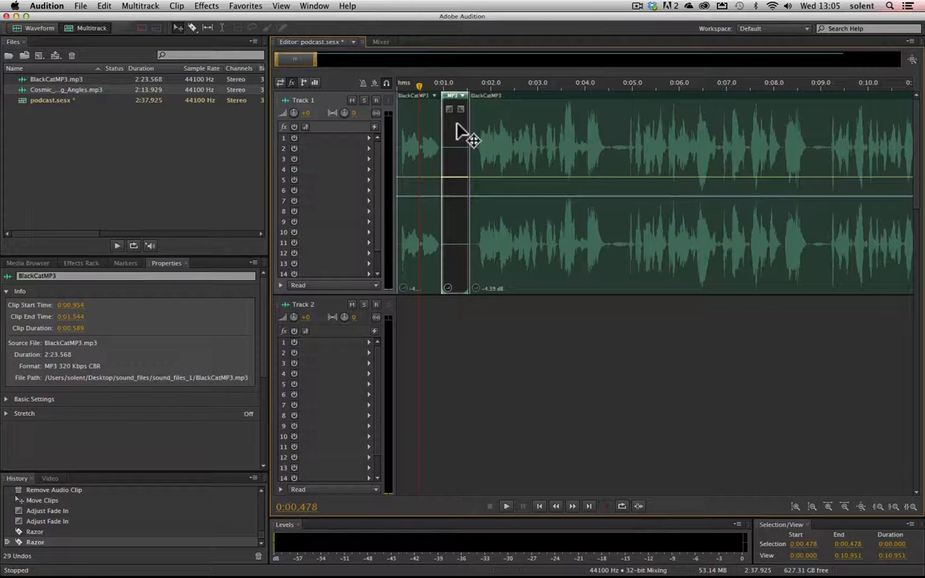
key("Delete")
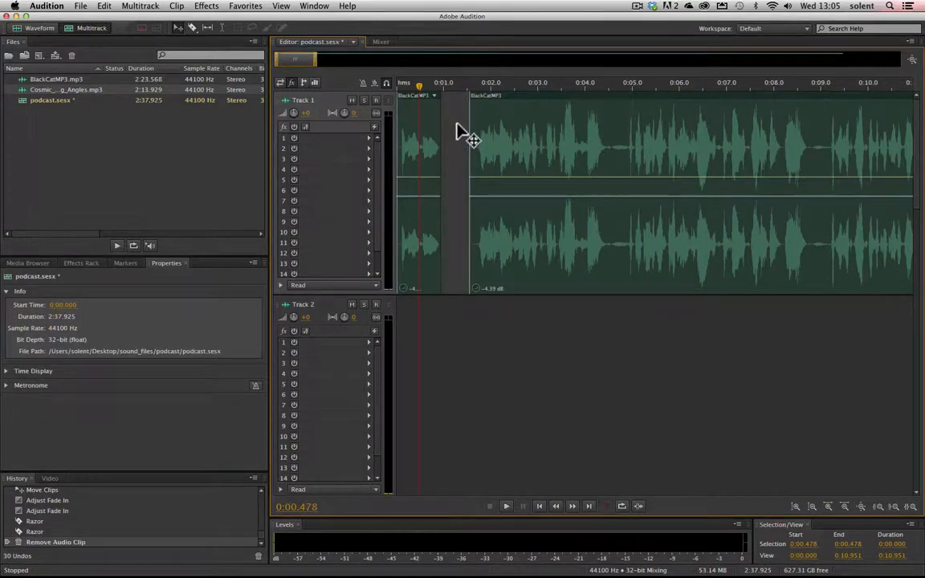
key("ctrl+z")
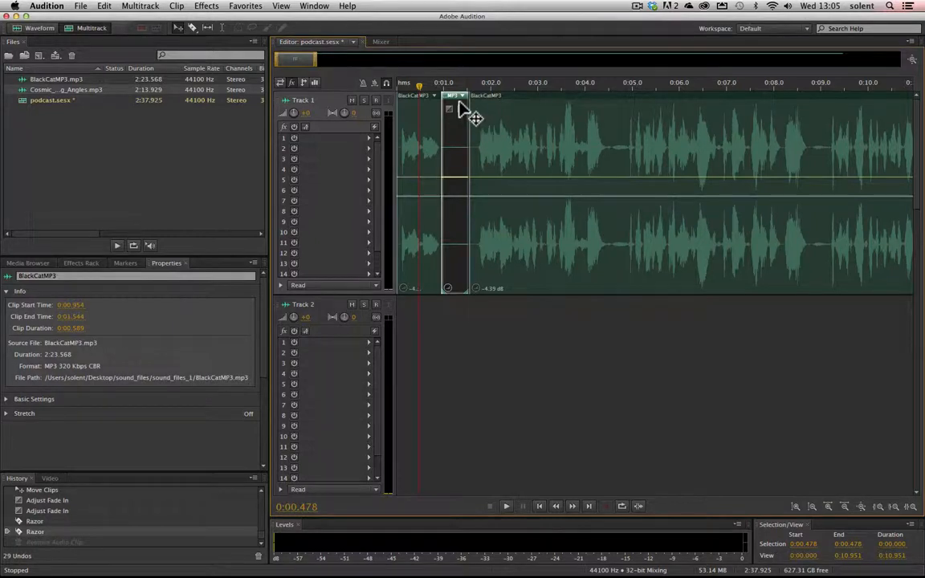
Move the short silent segment from Track 1 down to Track 2 and delete it there
left_click_drag(459, 103, 456, 241)
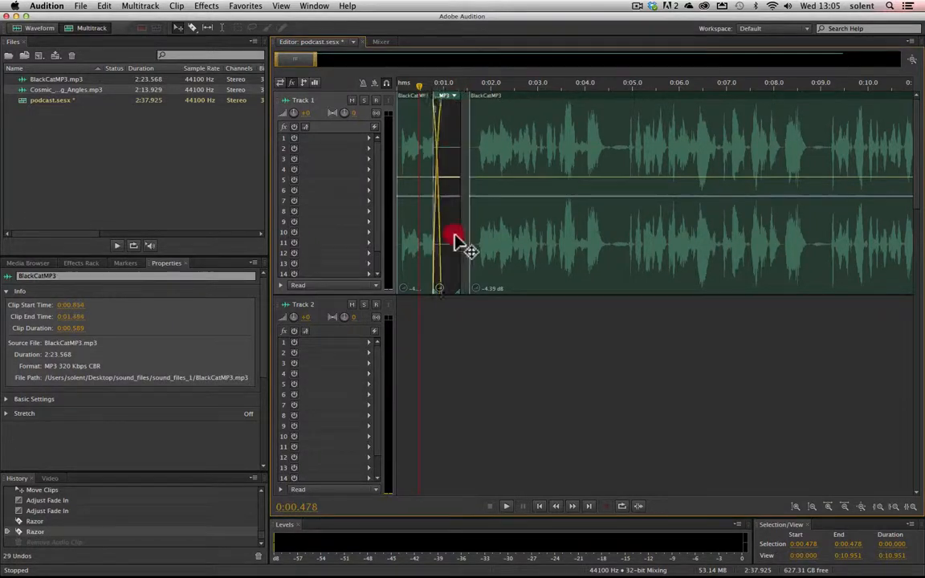
left_click(464, 285)
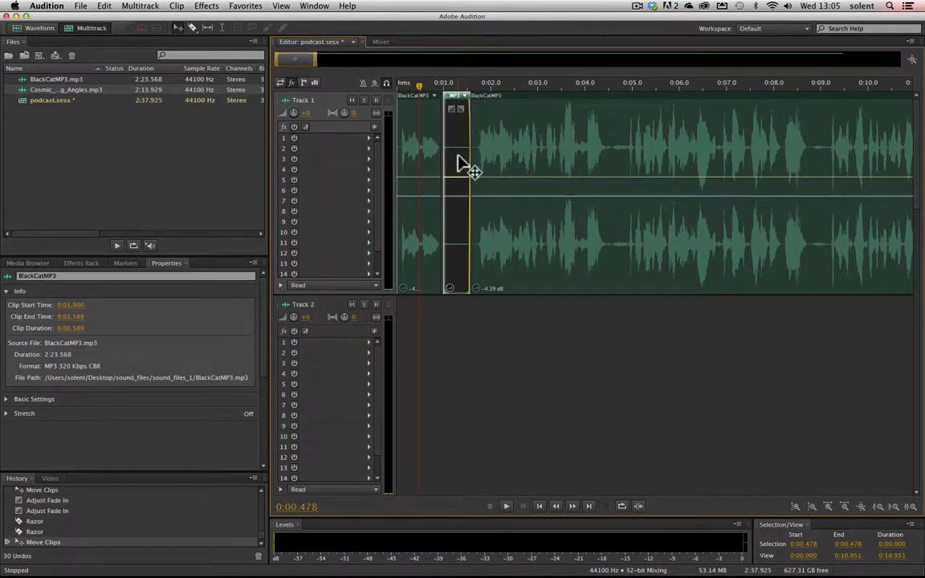
left_click_drag(458, 156, 456, 350)
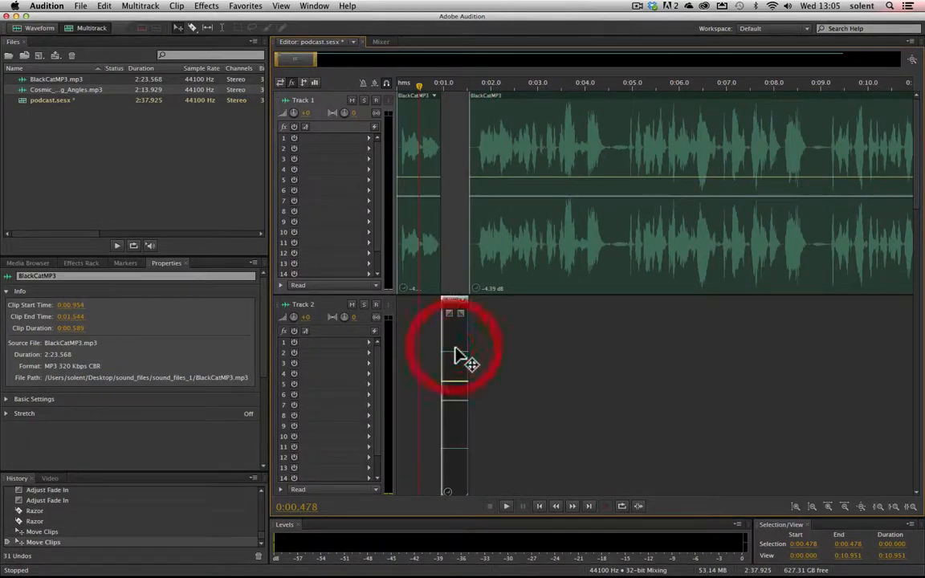
left_click(812, 507)
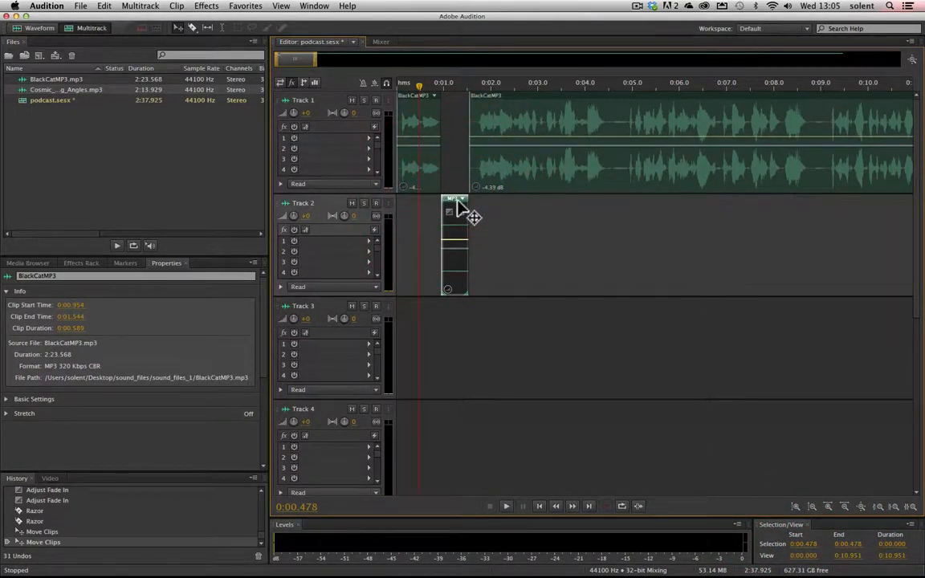
key("Delete")
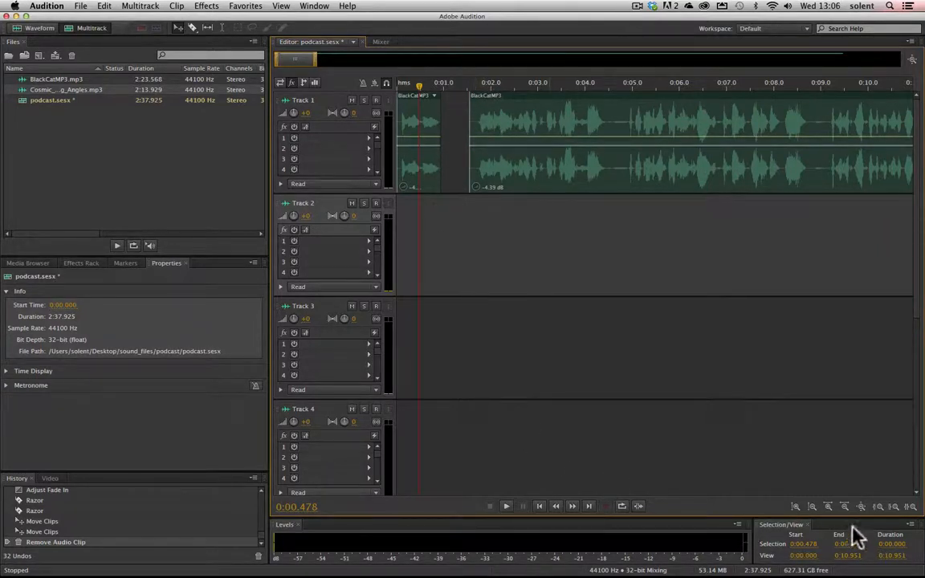
Cut the second BlackCatMP3 clip at about 0:01.74, just before the speech starts, and delete the silent piece ahead of the cut
left_click(828, 506)
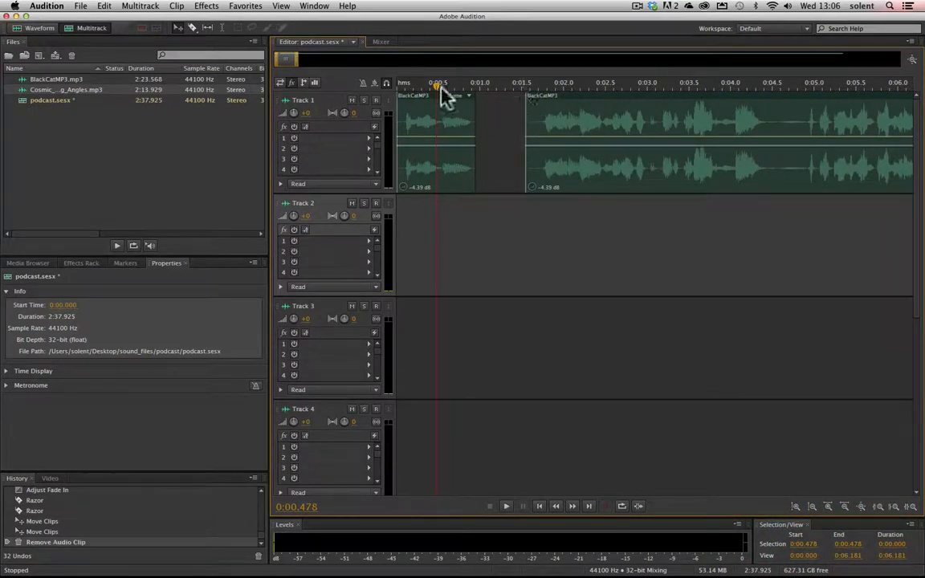
left_click_drag(436, 88, 542, 89)
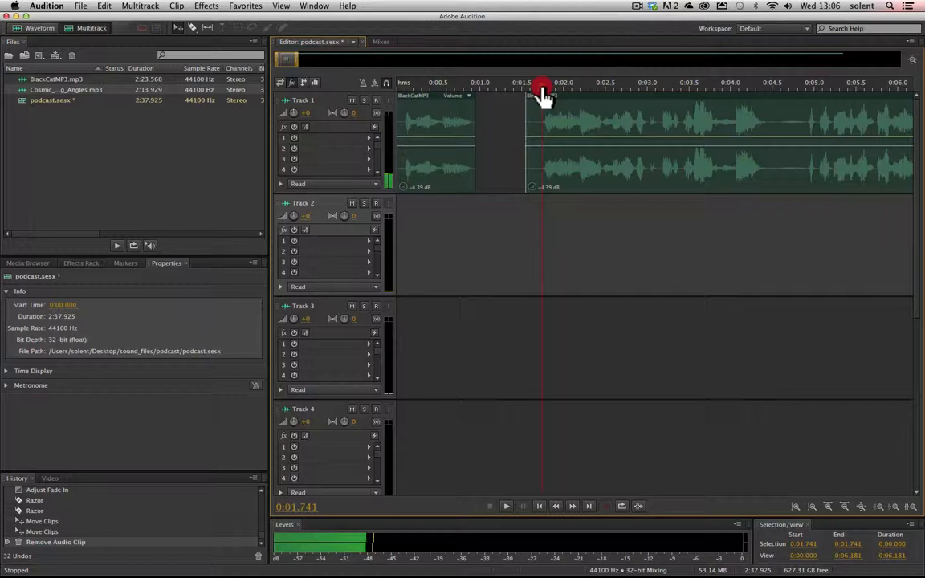
left_click(192, 27)
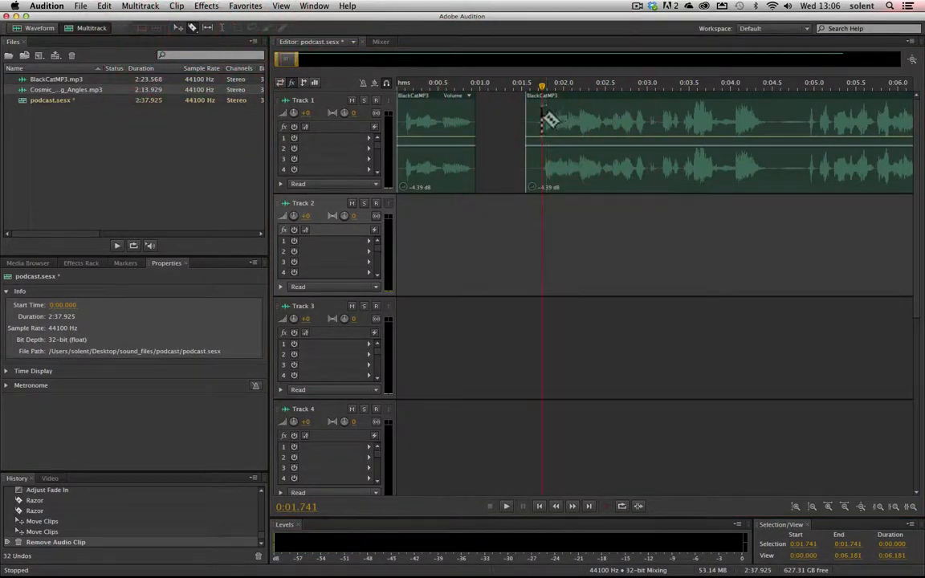
left_click(542, 116)
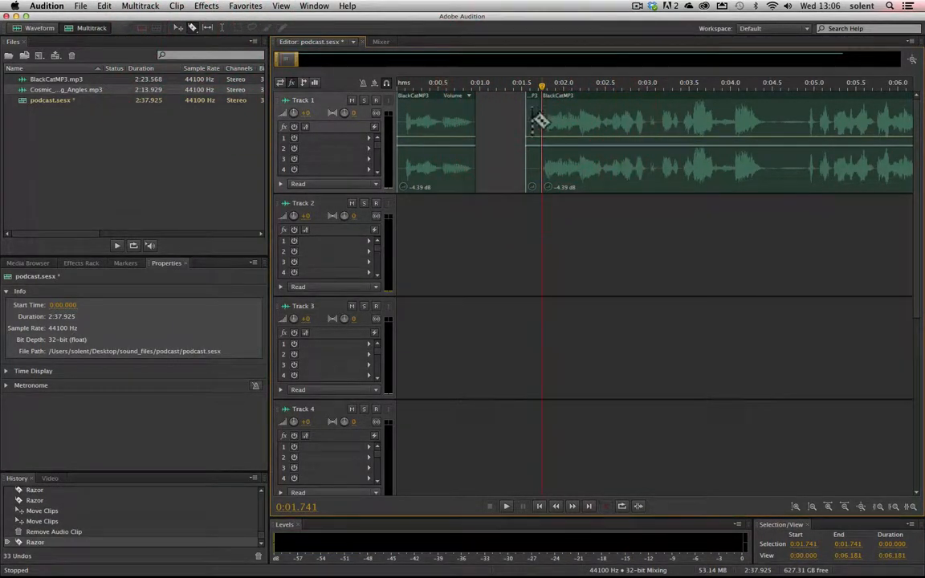
left_click(178, 27)
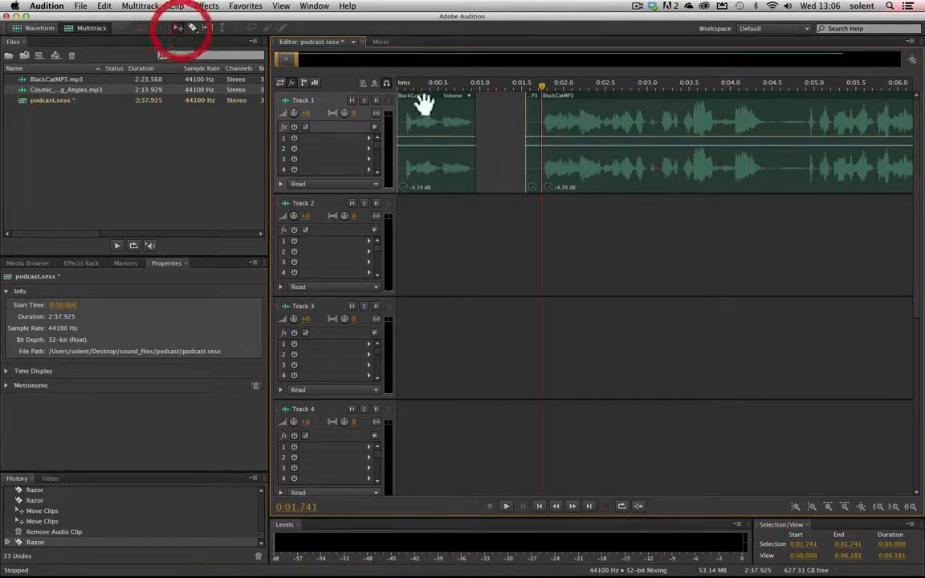
left_click(534, 122)
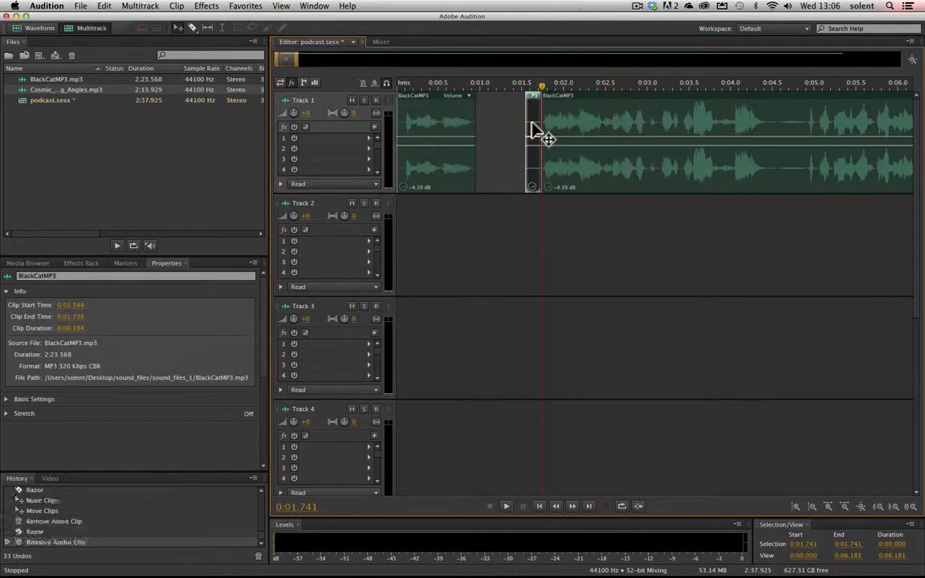
key("Delete")
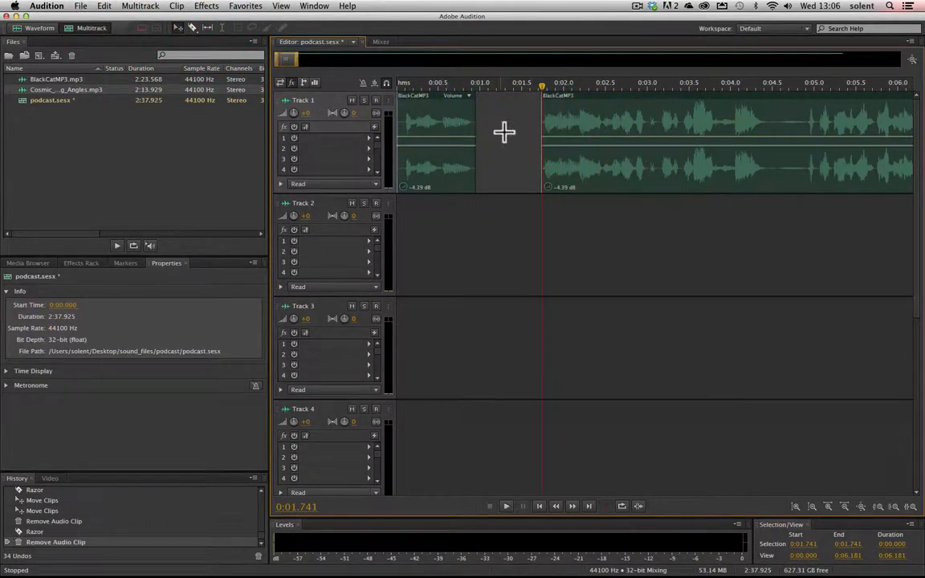
Close the empty space between the two BlackCatMP3 clips on Track 1 with a Ripple Delete of the gap
right_click(504, 133)
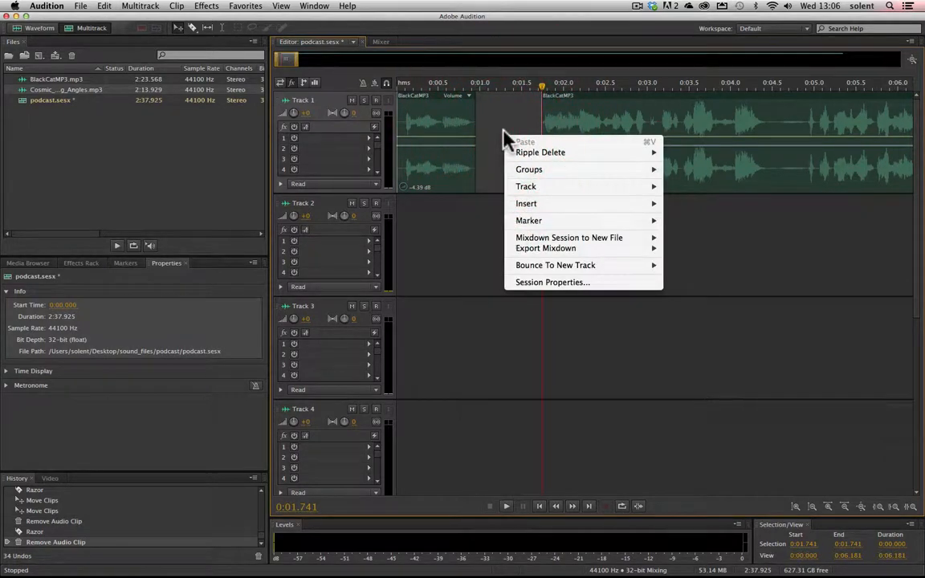
mouse_move(537, 153)
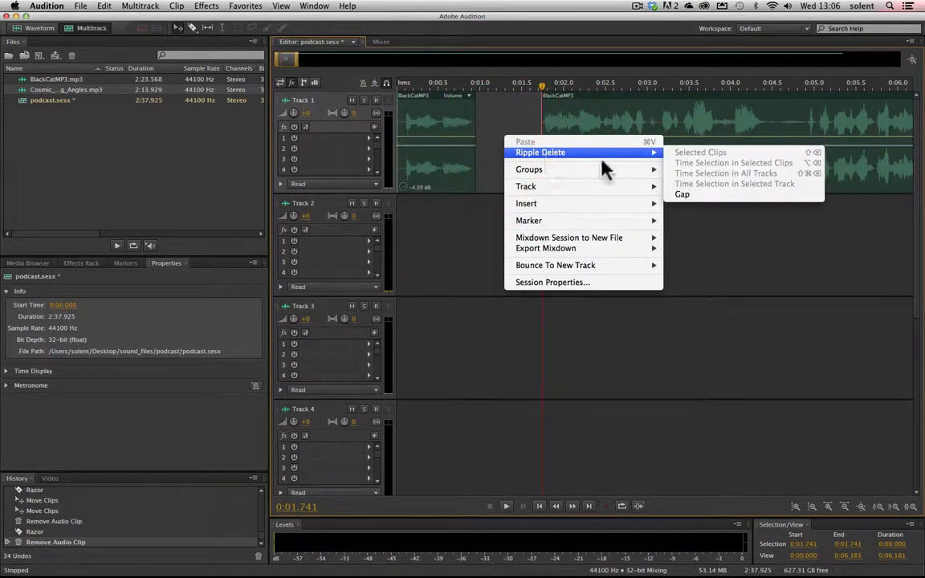
left_click(724, 196)
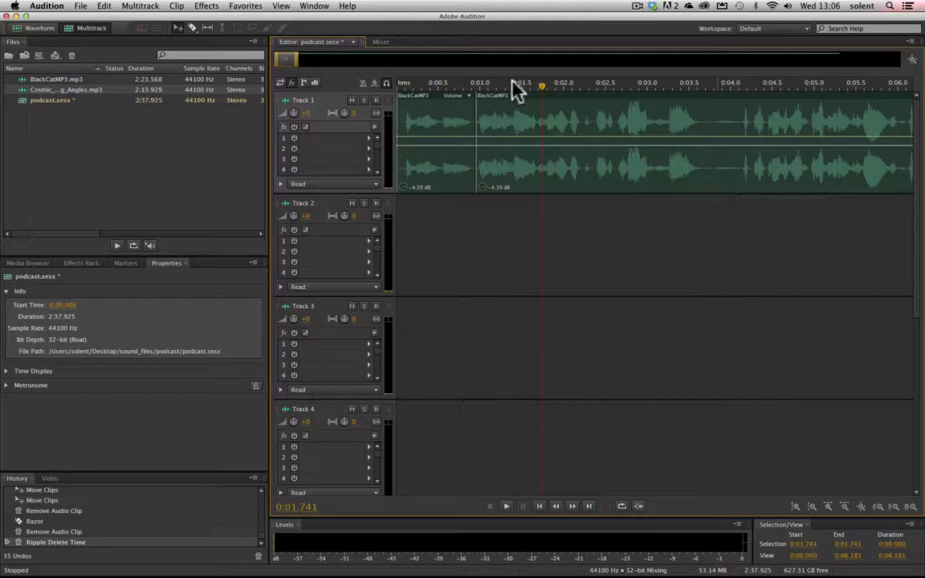
Place the playhead at about 0:00.85, just before the join, and play across the edit
left_click_drag(543, 88, 469, 90)
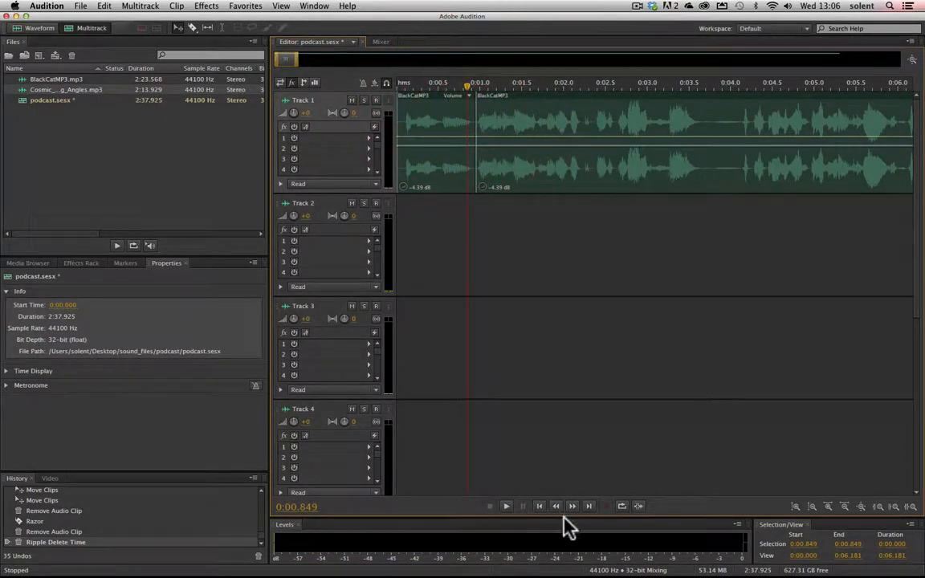
left_click(506, 507)
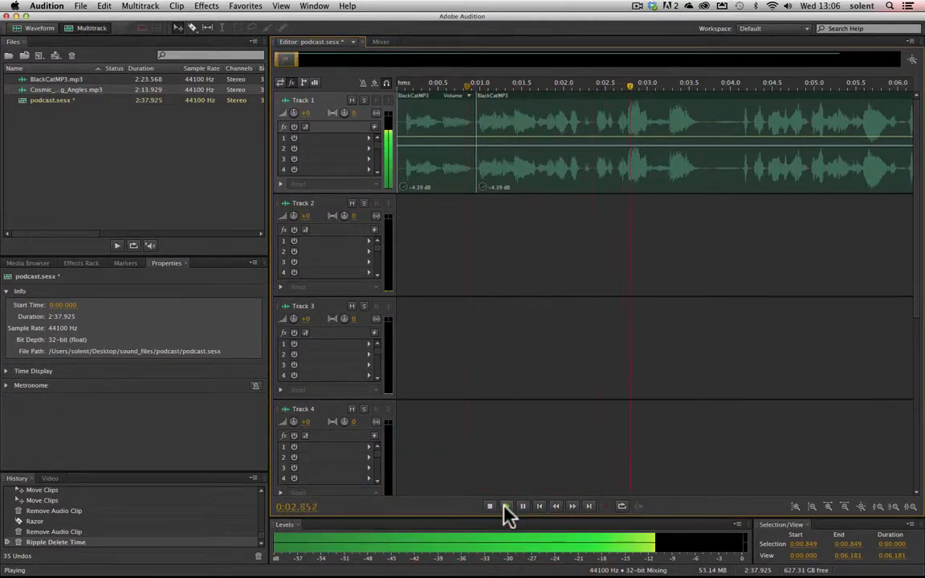
left_click(506, 508)
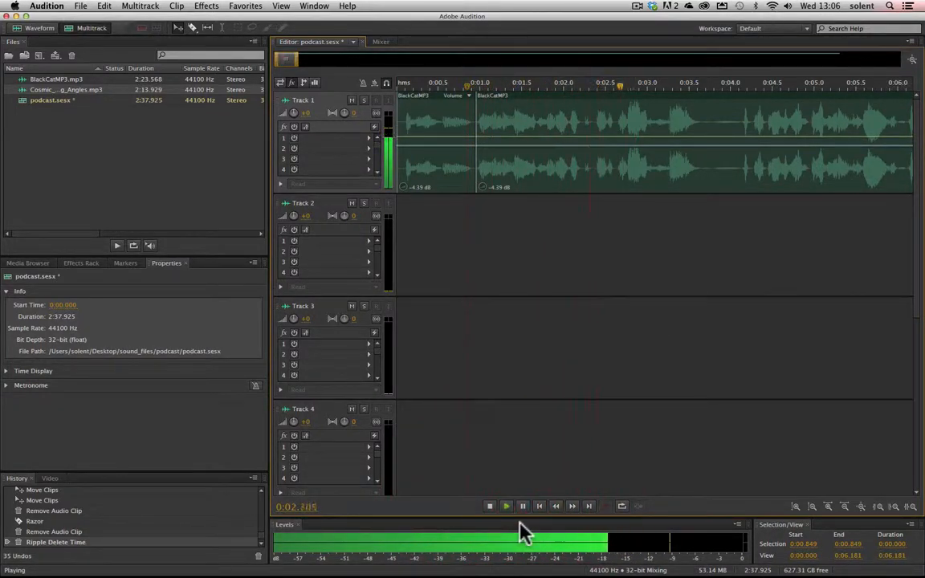
Stop playback and move the playhead to about 0:03.59, where the speech on Track 1 pauses
key("space")
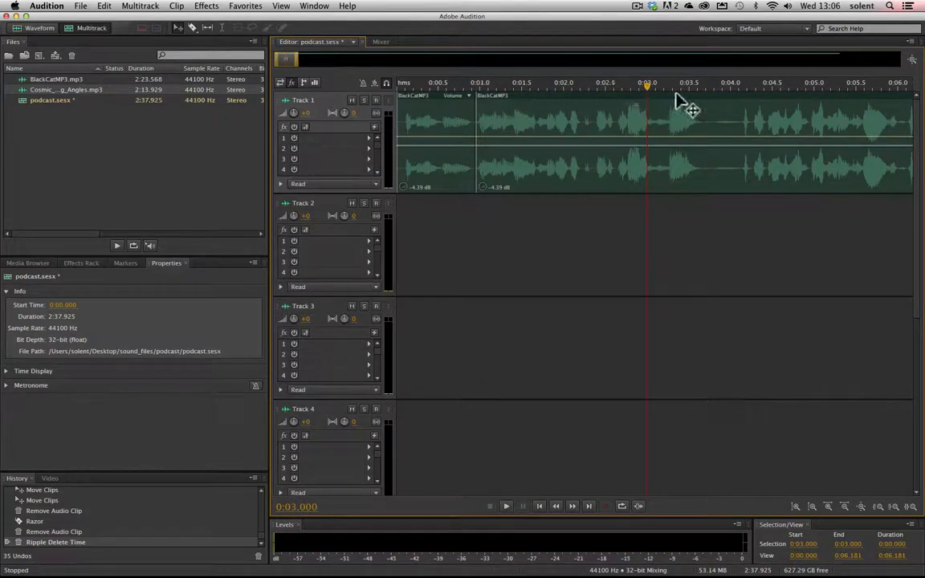
left_click_drag(647, 97, 696, 98)
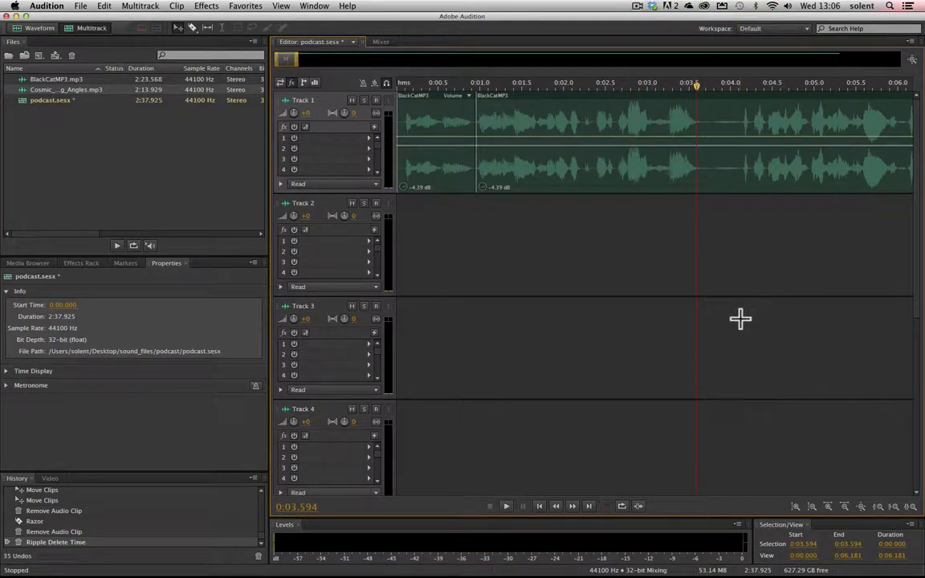
Try shifting the audio inside the second BlackCatMP3 clip on Track 1 with the Slip tool
left_click(637, 7)
left_click(645, 37)
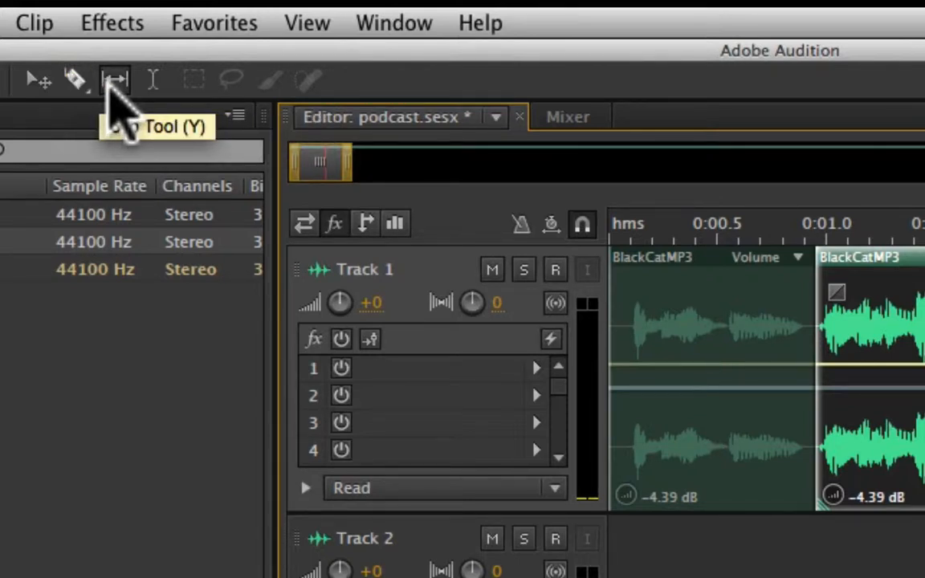
left_click(115, 81)
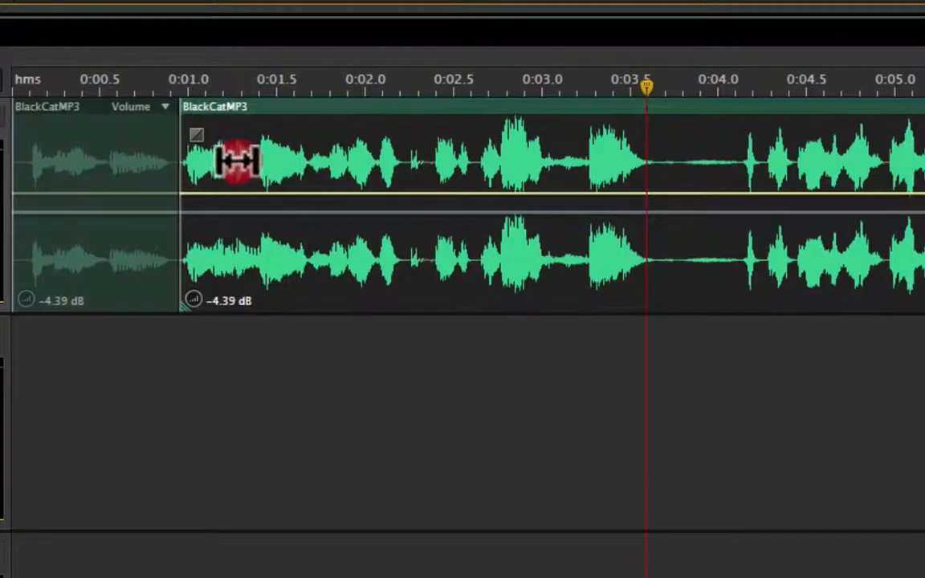
left_click_drag(499, 121, 390, 176)
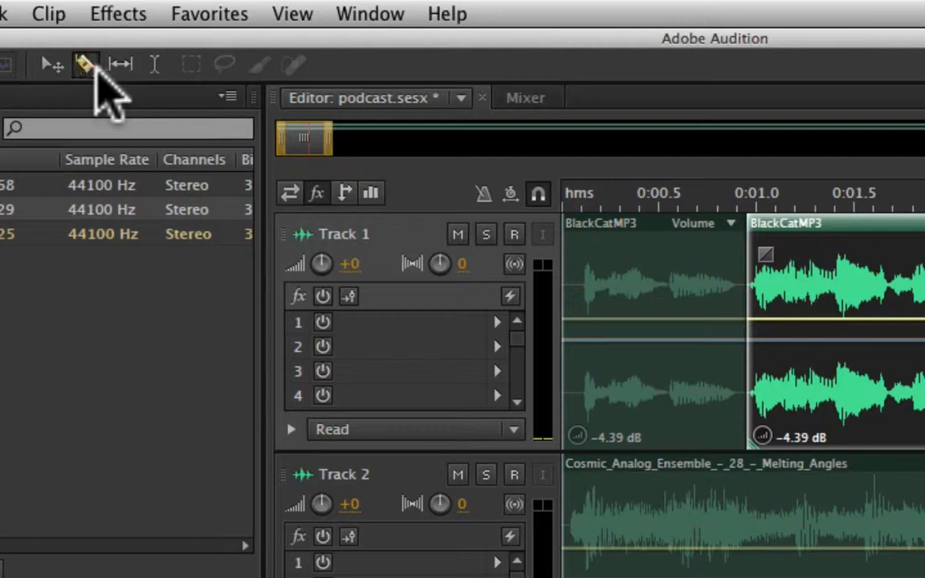
Cut the clips on both tracks at about 0:01.95 and 0:03.07 using the Razor All Clips tool
left_click_drag(193, 29, 240, 40)
left_click_drag(201, 90, 339, 69)
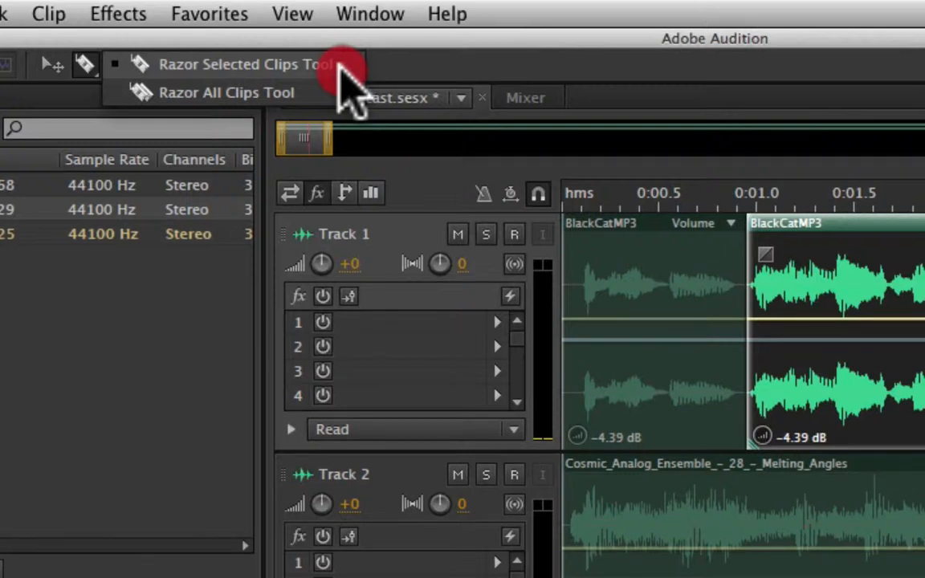
left_click(300, 88)
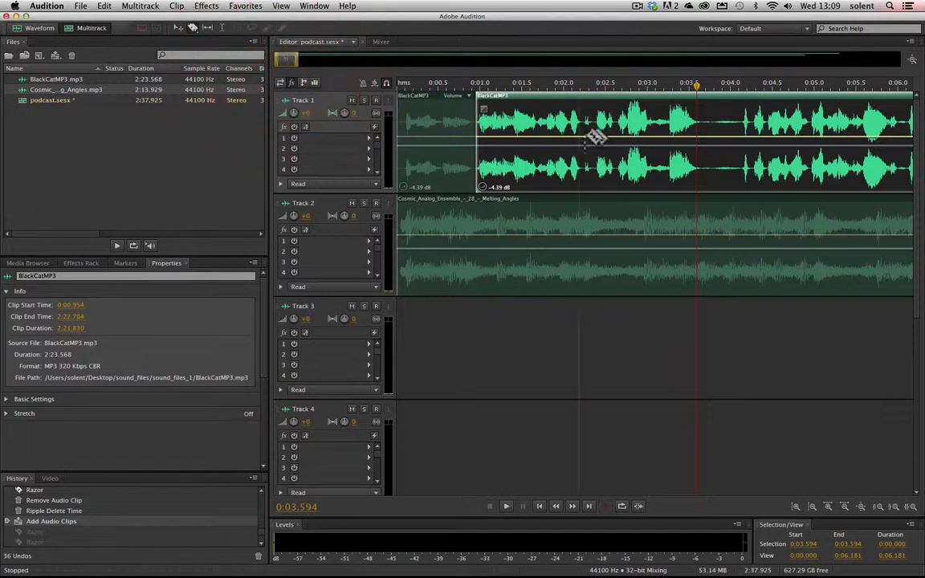
left_click(560, 116)
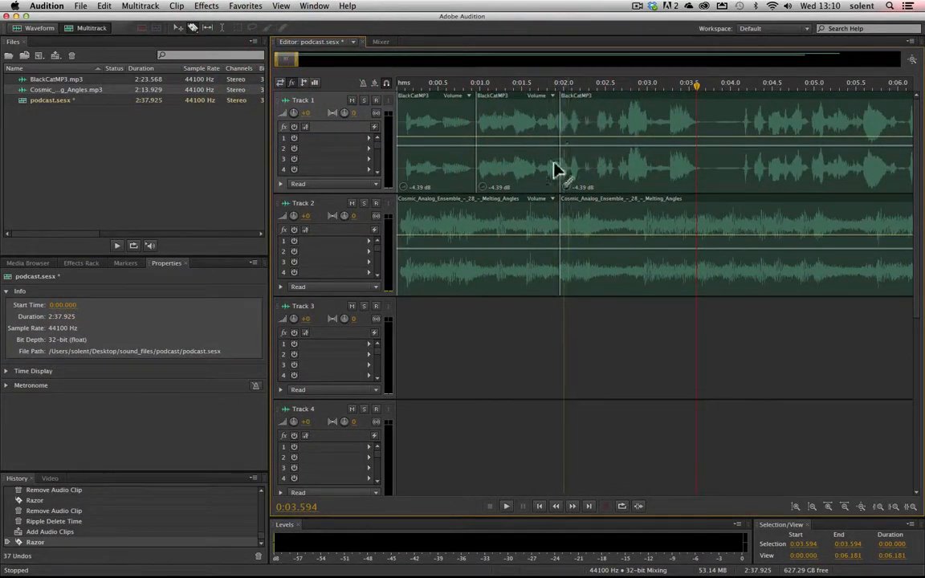
left_click(652, 191)
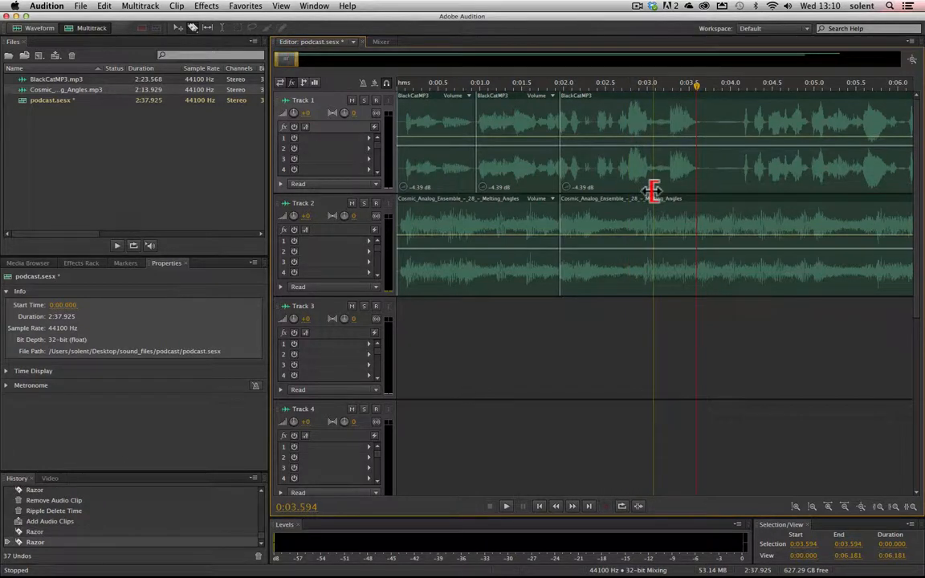
Move the cut middle segments of the music on Track 2 and the speech on Track 1 down to Track 3
left_click(180, 29)
left_click_drag(631, 260, 640, 371)
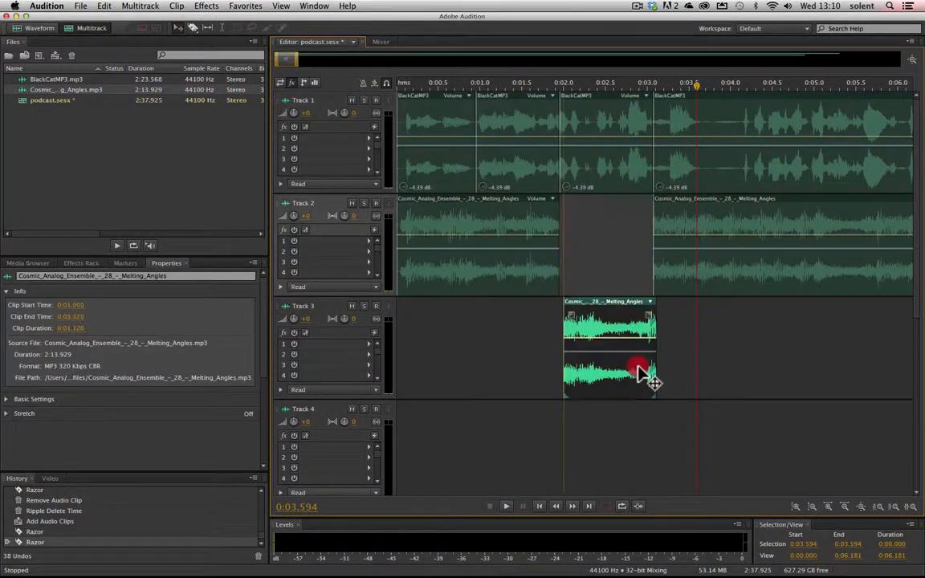
left_click_drag(613, 150, 747, 405)
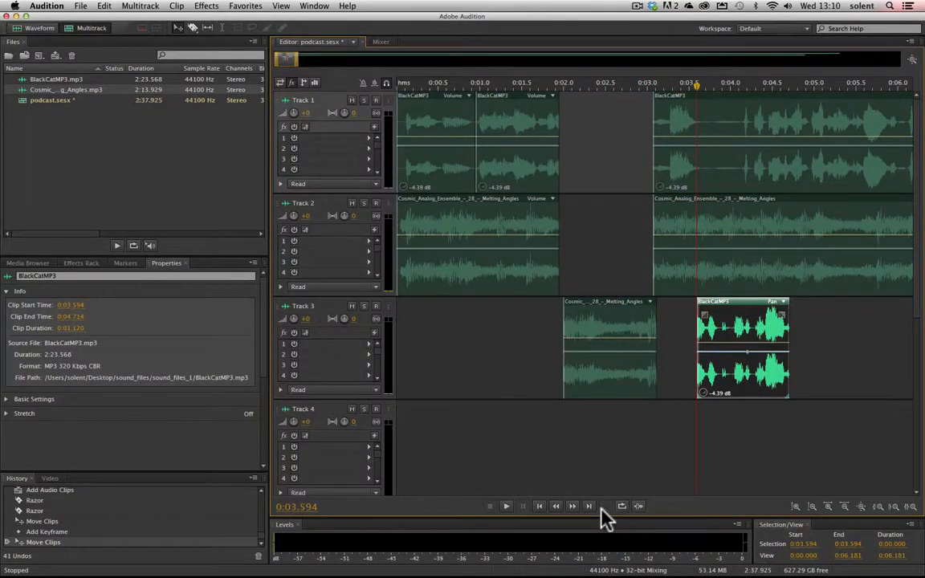
Delete both the music segment and the speech segment from Track 3
left_click(608, 349)
key("Delete")
left_click(693, 344)
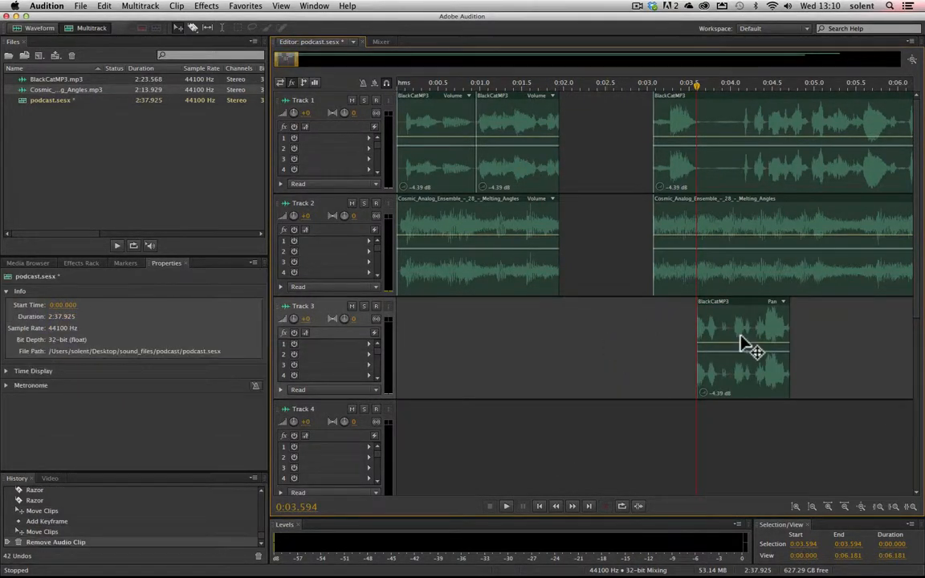
key("Delete")
Close the gaps left on Track 2 and Track 1 with a Ripple Delete of each gap
right_click(591, 252)
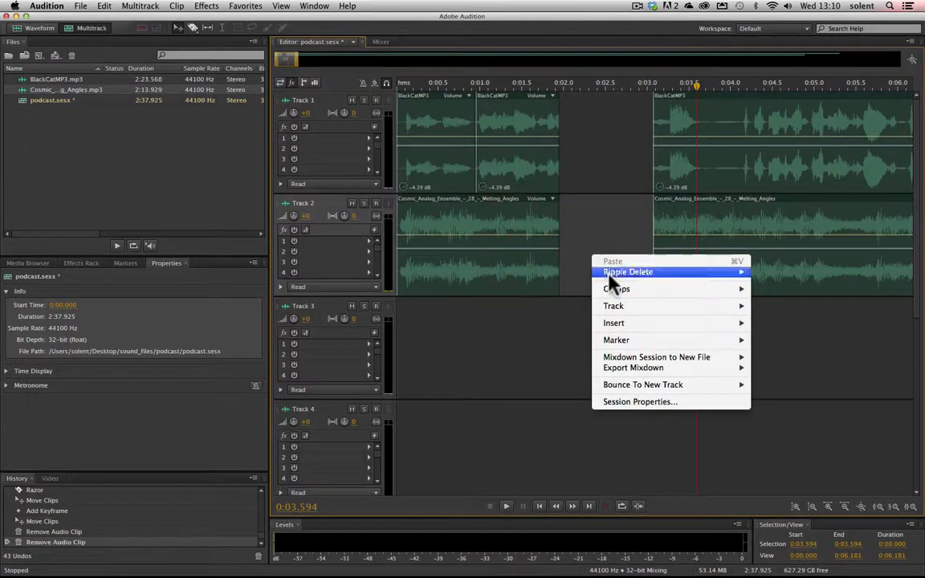
mouse_move(638, 273)
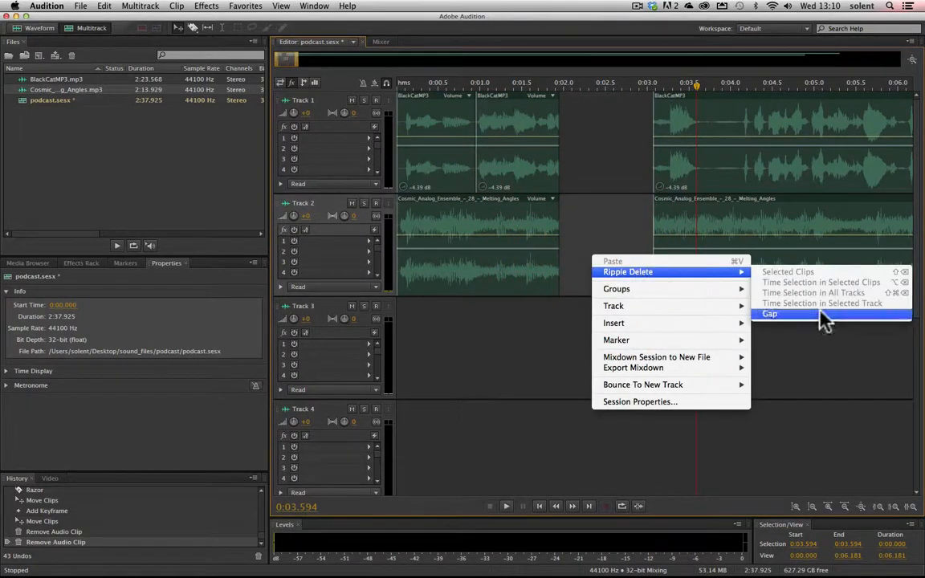
left_click(761, 318)
right_click(605, 162)
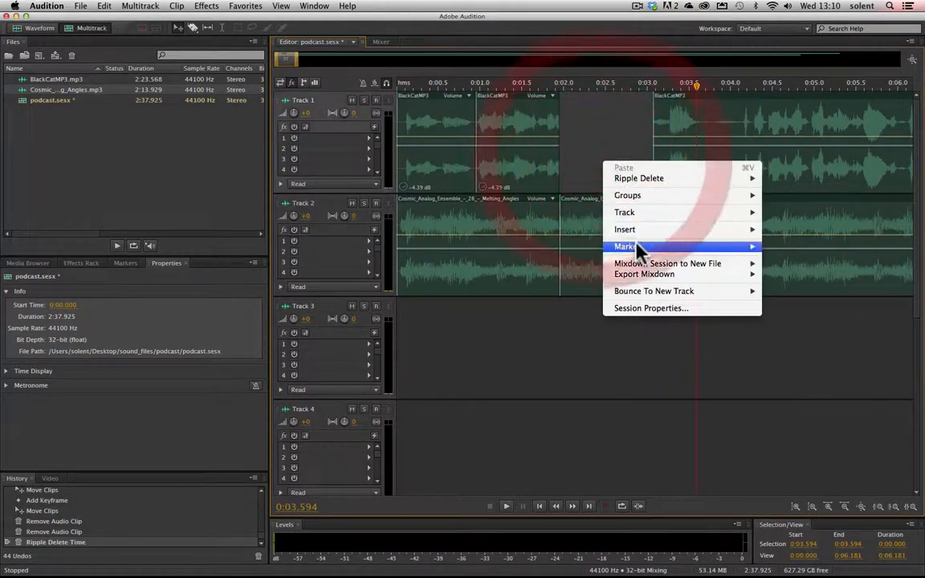
mouse_move(641, 230)
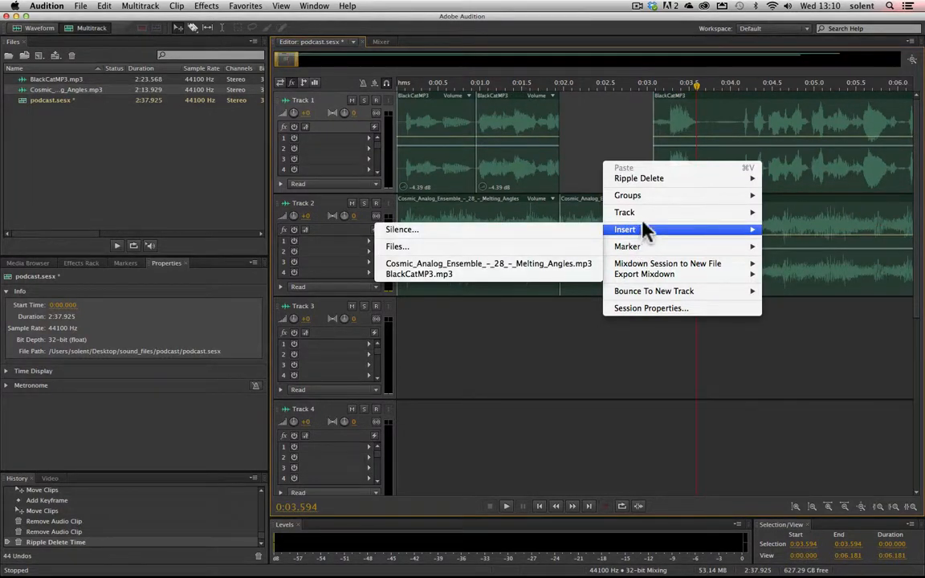
mouse_move(642, 180)
left_click(537, 232)
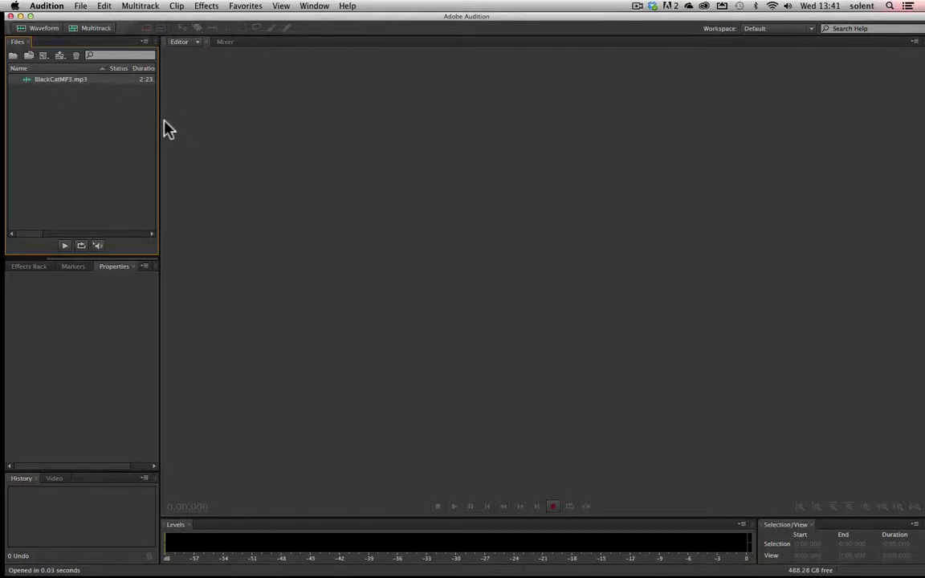
Widen the file list and create a new multitrack session named Pod 2 at 44100 Hz, 32-bit float, stereo
mouse_move(172, 124)
left_mouse_down()
mouse_move(272, 139)
mouse_move(119, 143)
mouse_move(165, 141)
mouse_move(140, 142)
mouse_move(178, 112)
left_mouse_up()
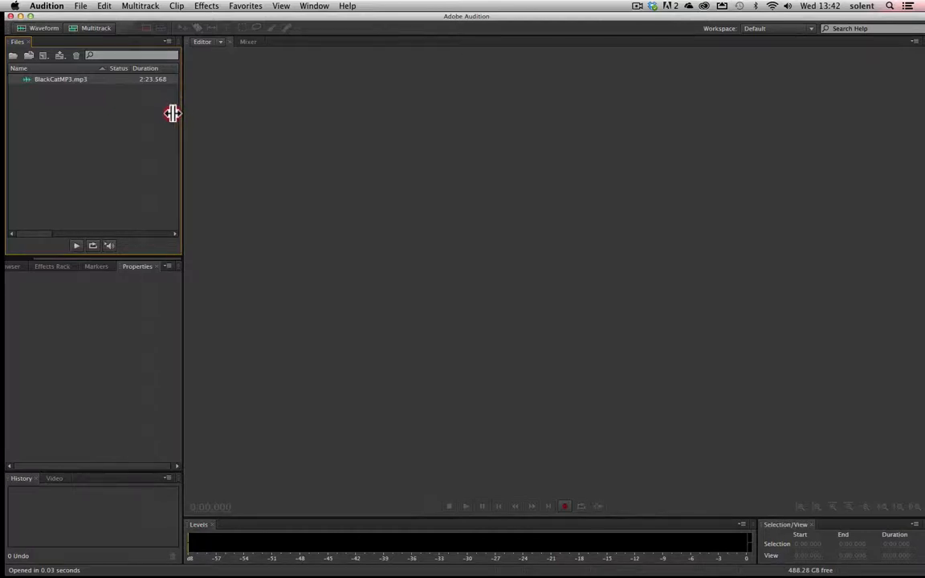
left_click(53, 81)
left_click(83, 31)
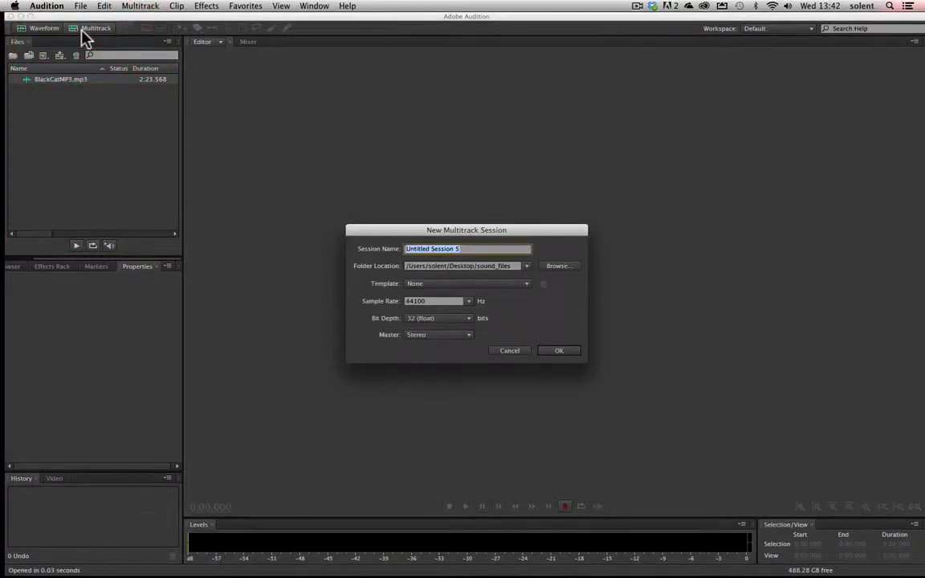
type("P")
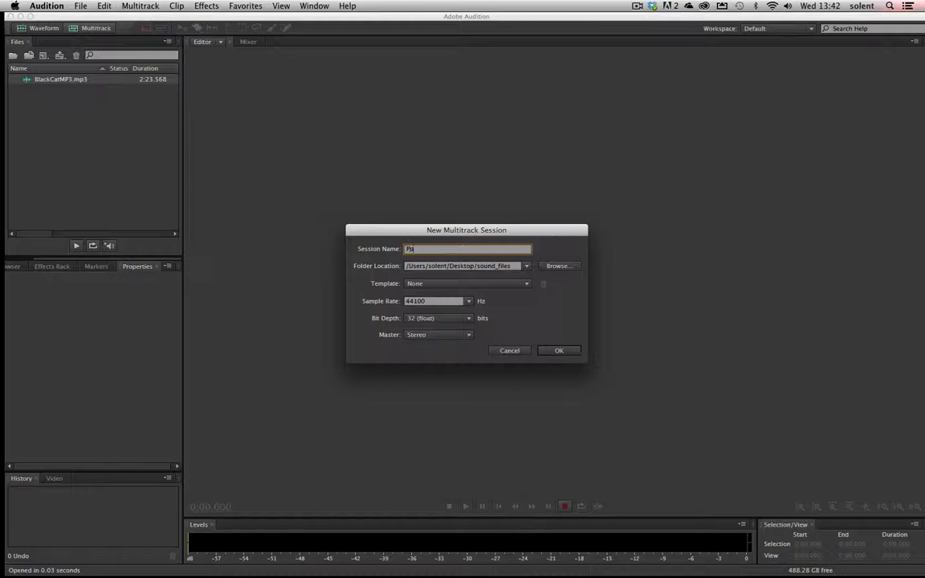
type("od 2")
left_click(563, 352)
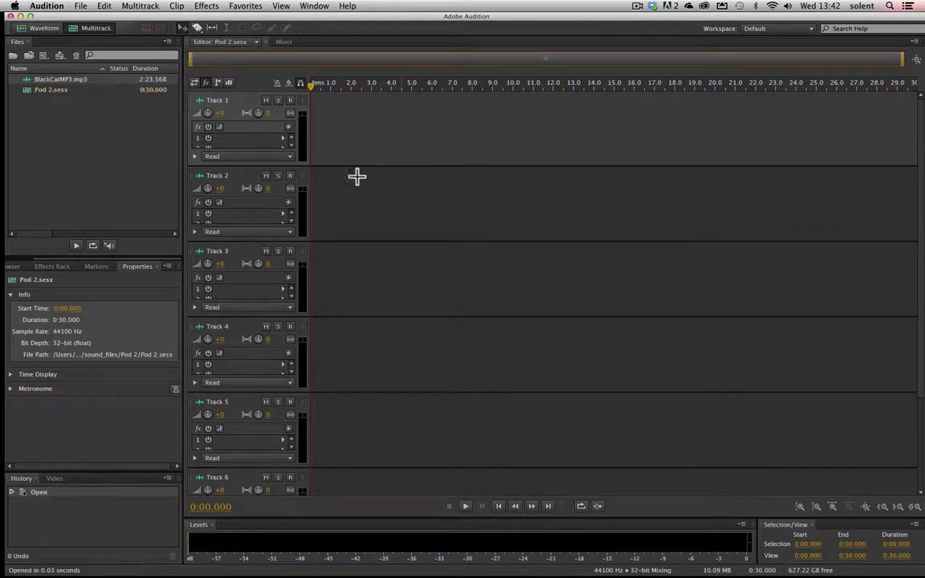
Place BlackCatMP3.mp3 at the start of Track 1 and enlarge the track's height until all 16 effect slots show
left_click_drag(42, 79, 309, 117)
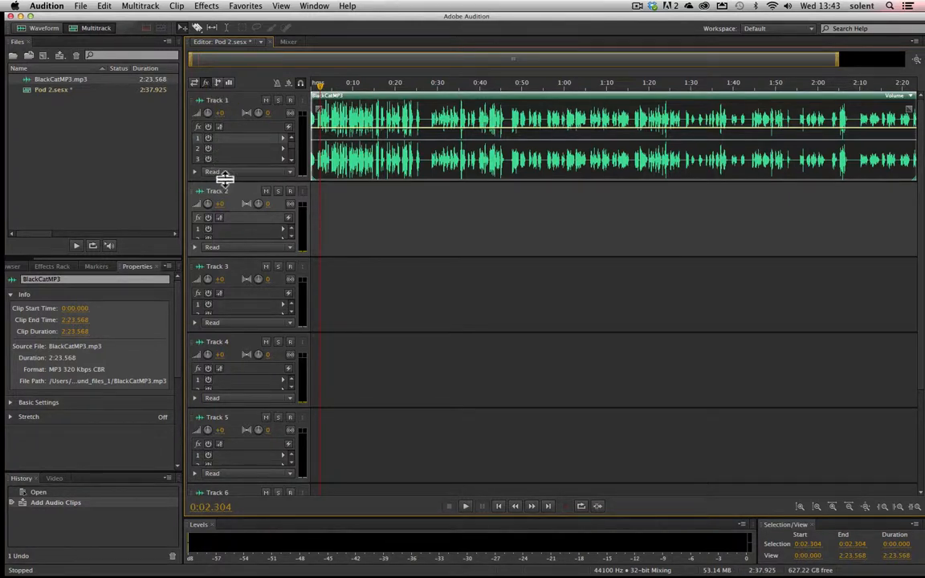
mouse_move(225, 178)
left_mouse_down()
mouse_move(223, 336)
mouse_move(225, 327)
left_mouse_up()
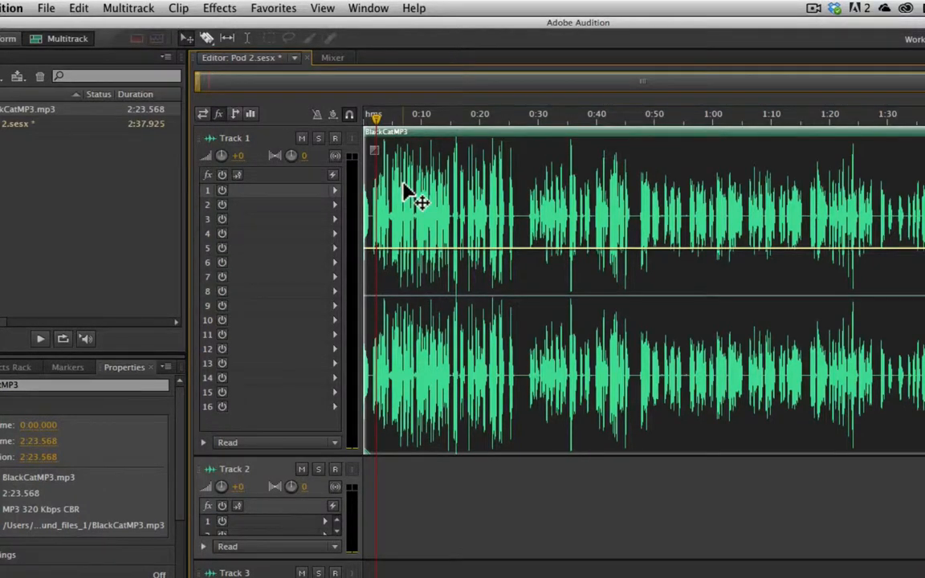
left_click(359, 117)
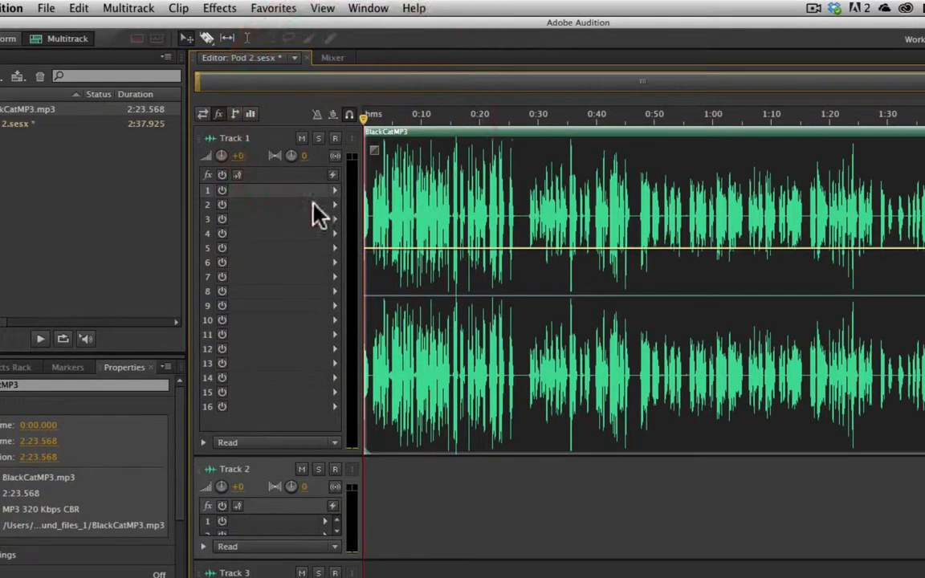
left_click(222, 10)
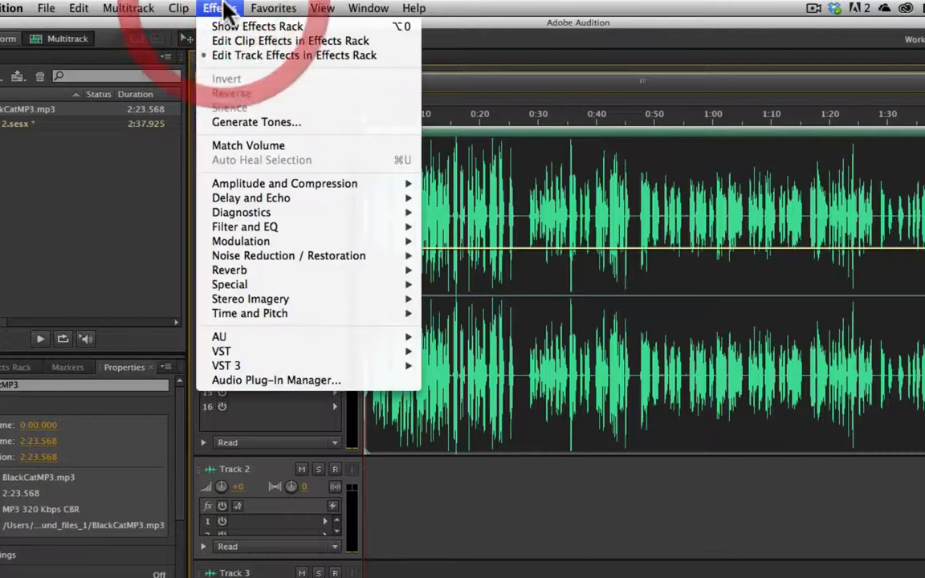
mouse_move(271, 302)
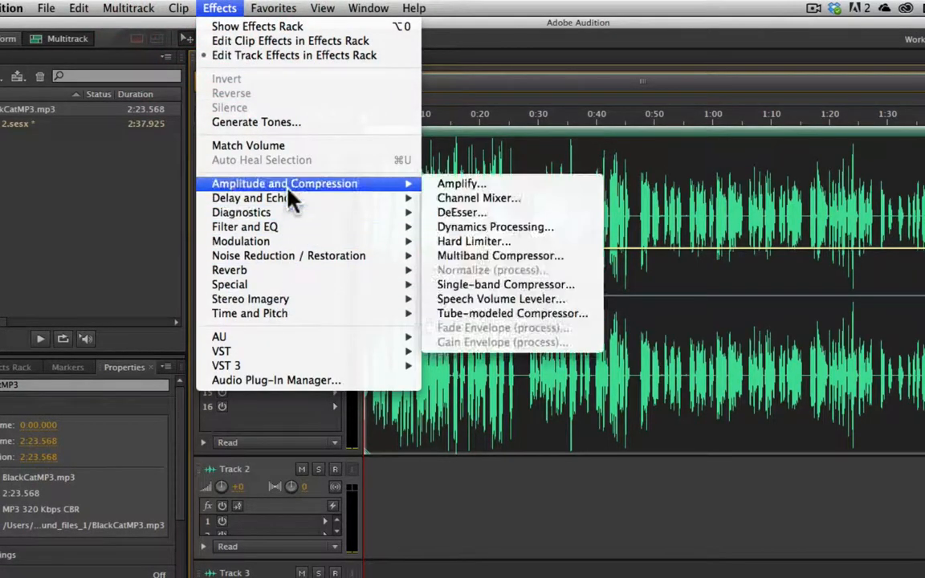
left_click(223, 8)
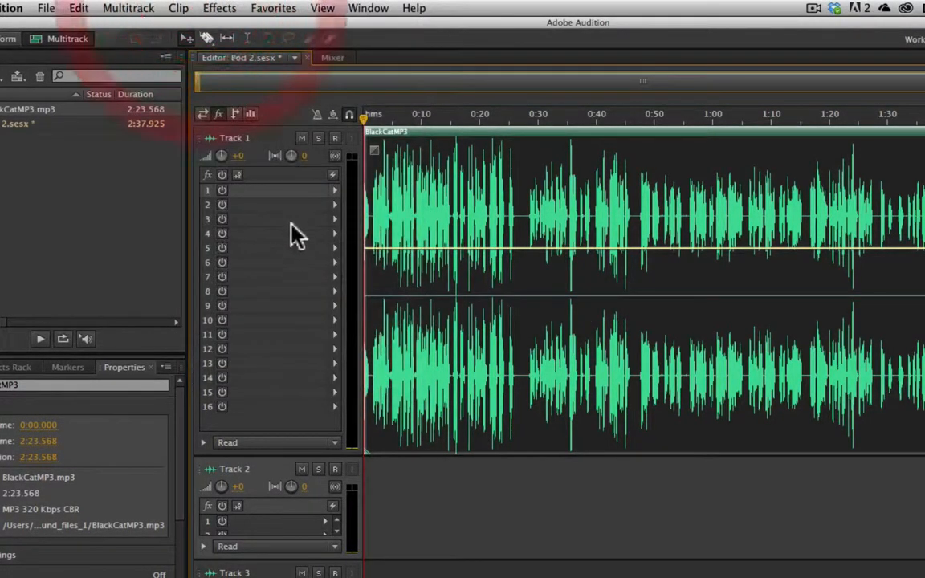
Add the Echo effect from the Delay and Echo group to the first effect slot of Track 1
left_click(336, 192)
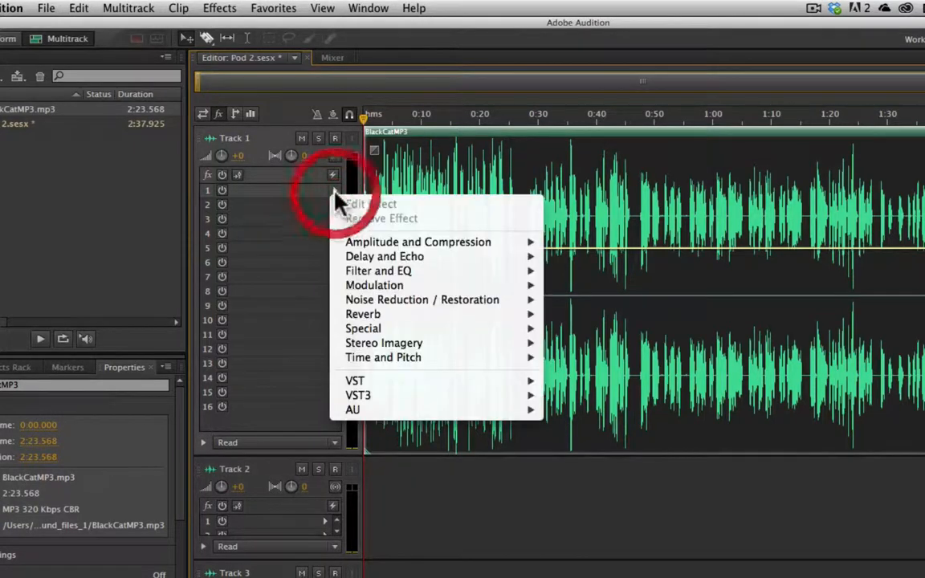
mouse_move(387, 244)
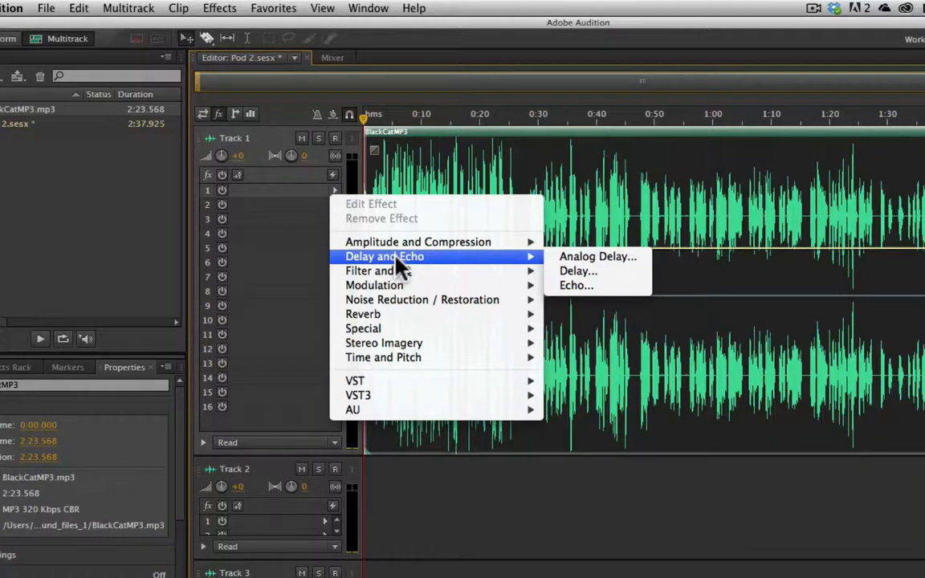
left_click(575, 285)
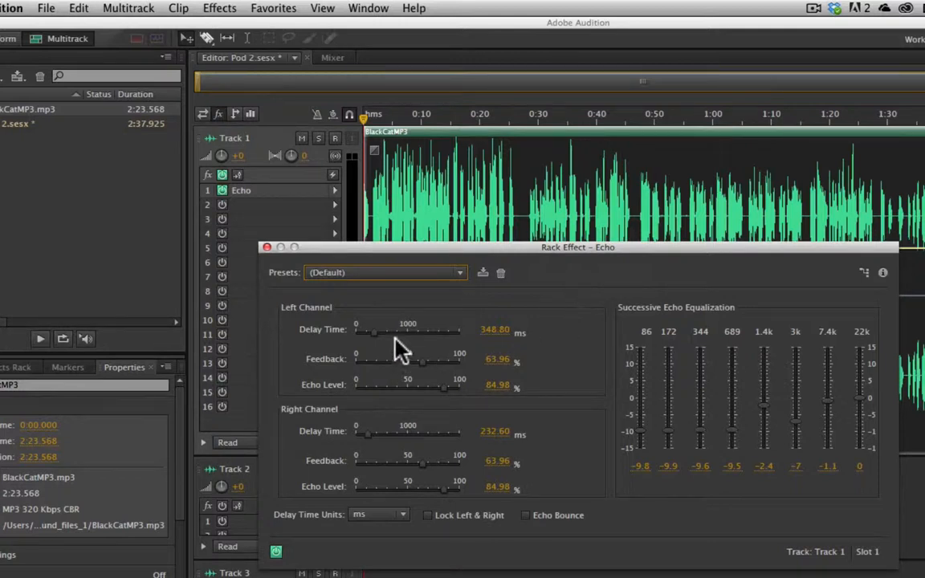
Set the Echo's left channel to a delay time of 151.55 ms and feedback of 77.5%, and play the track
left_click_drag(384, 332, 364, 336)
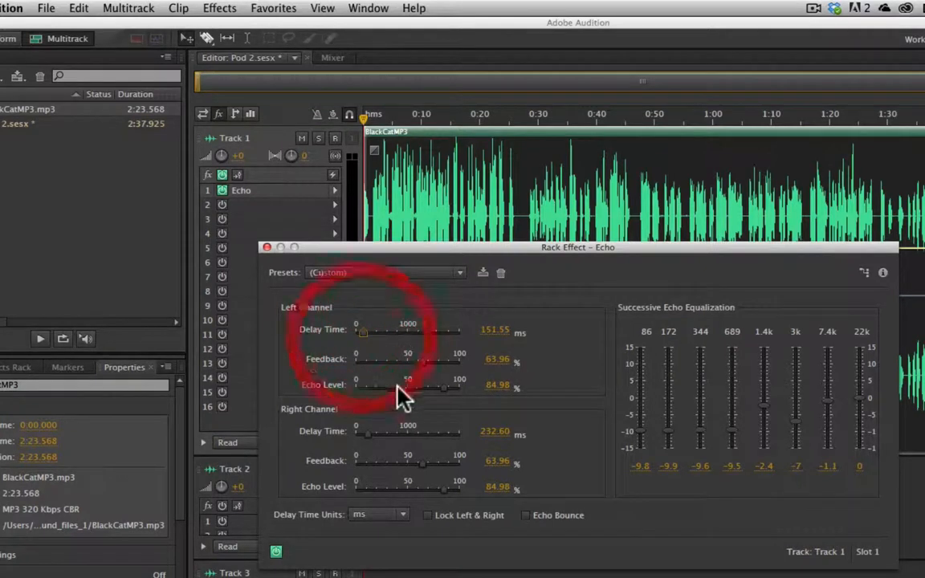
mouse_move(421, 361)
left_mouse_down()
mouse_move(392, 358)
mouse_move(437, 359)
left_mouse_up()
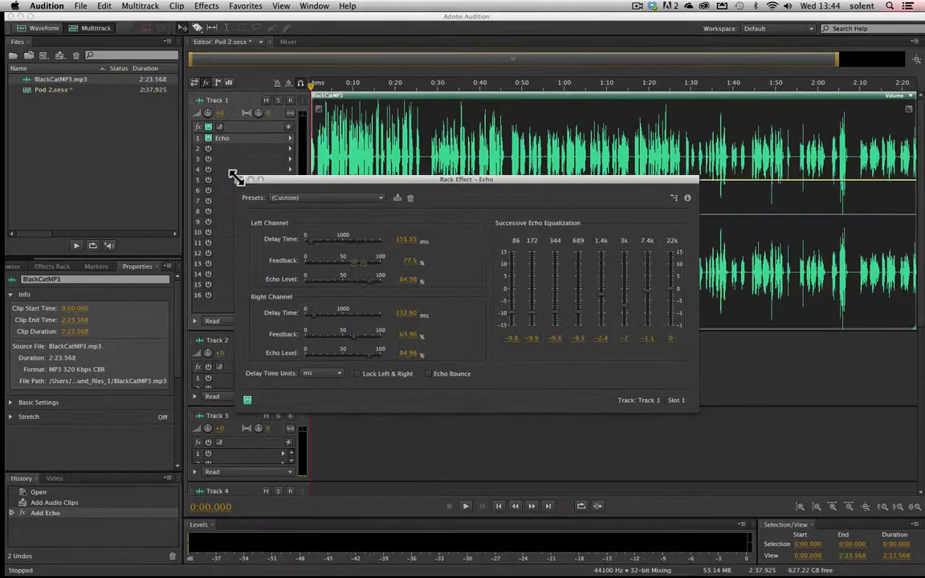
left_click(240, 180)
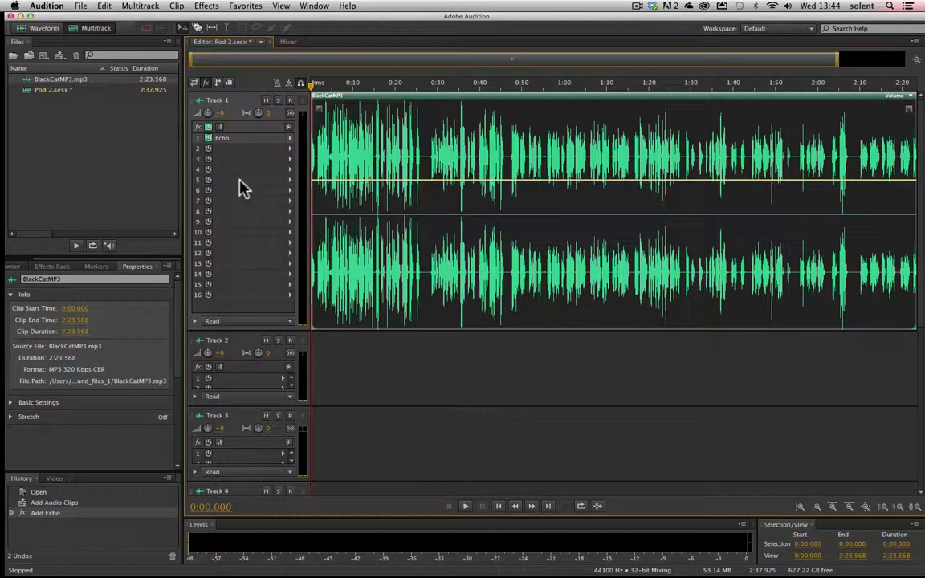
key("space")
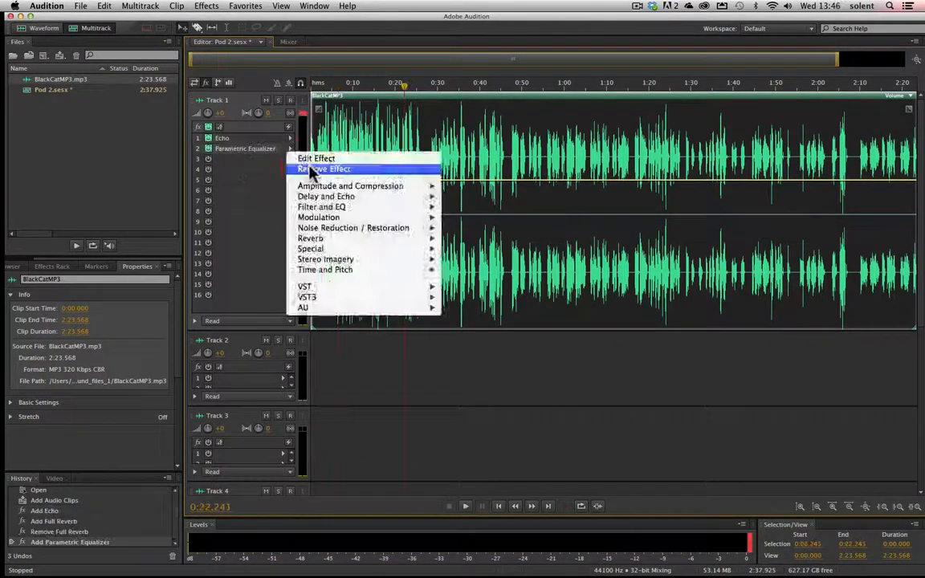
Remove the Parametric Equalizer from the second effect slot of Track 1
left_click(307, 159)
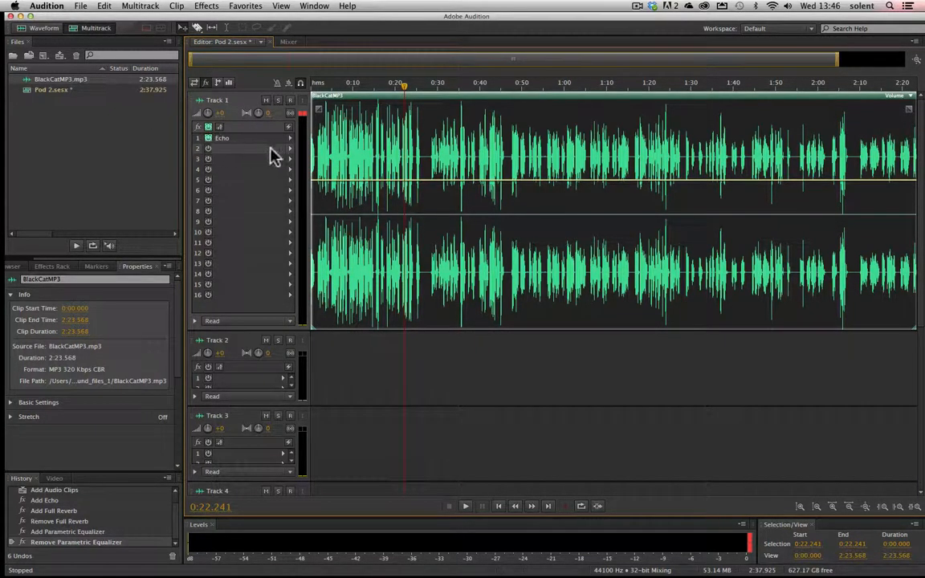
Switch off the Echo effect on Track 1 and play the track briefly without it
left_click(208, 139)
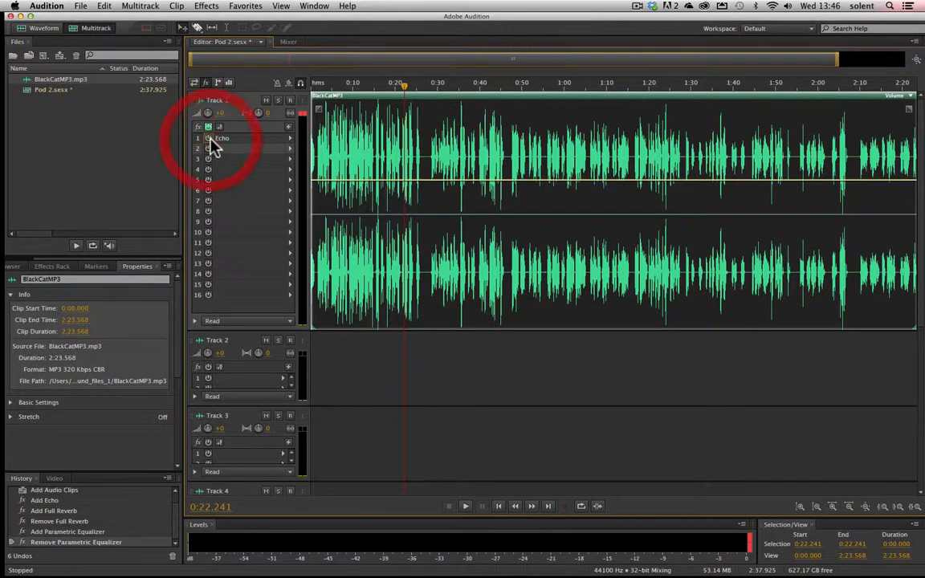
key("space")
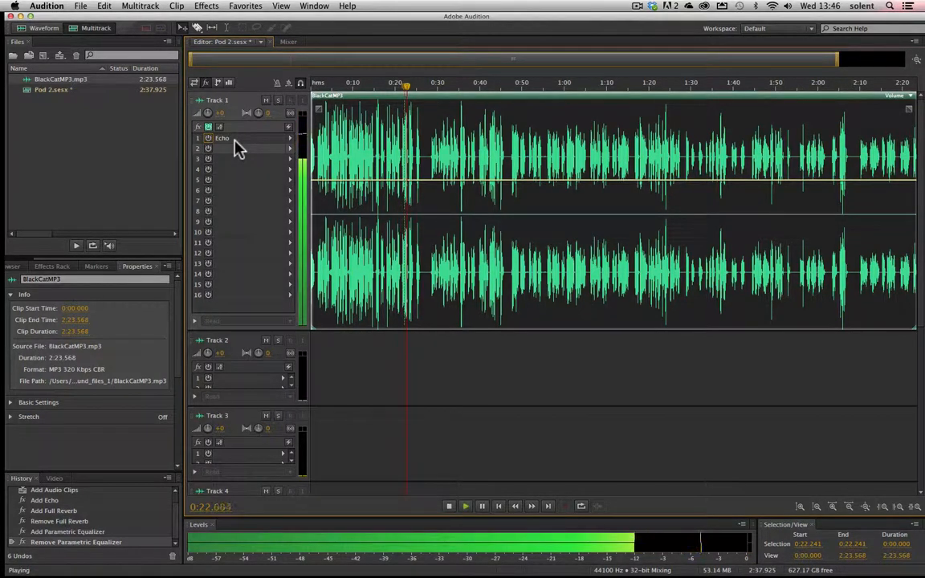
key("space")
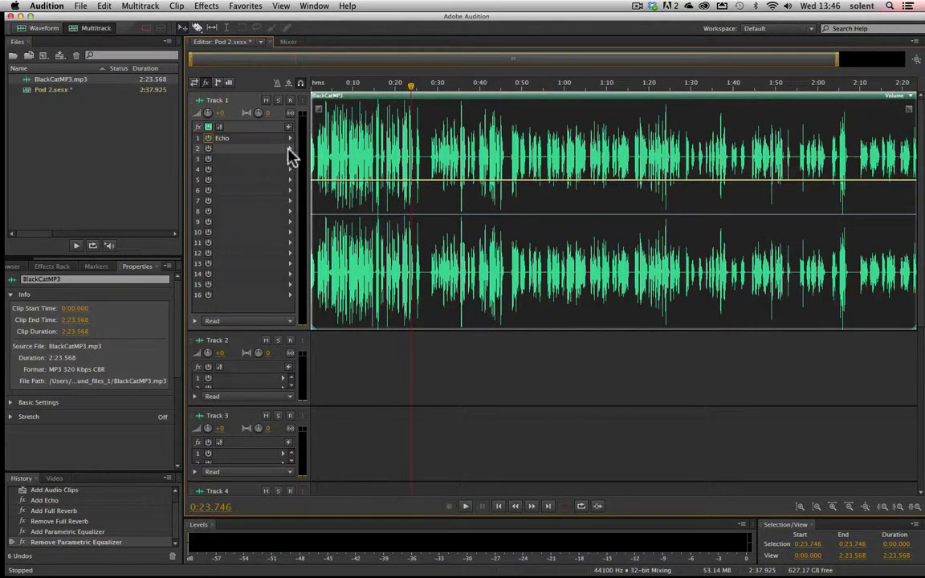
Add a Parametric Equalizer from the Filter and EQ group to the second effect slot of Track 1
left_click(290, 149)
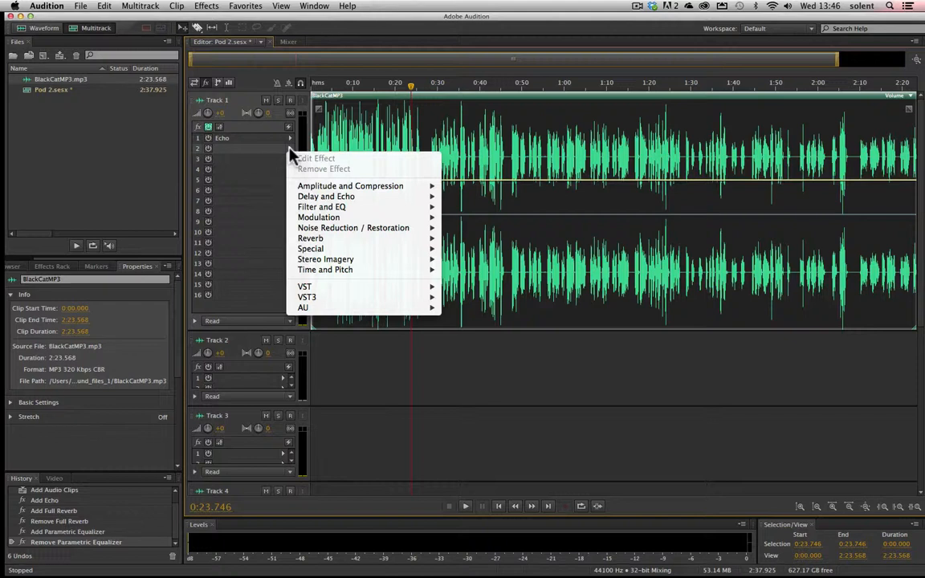
mouse_move(333, 219)
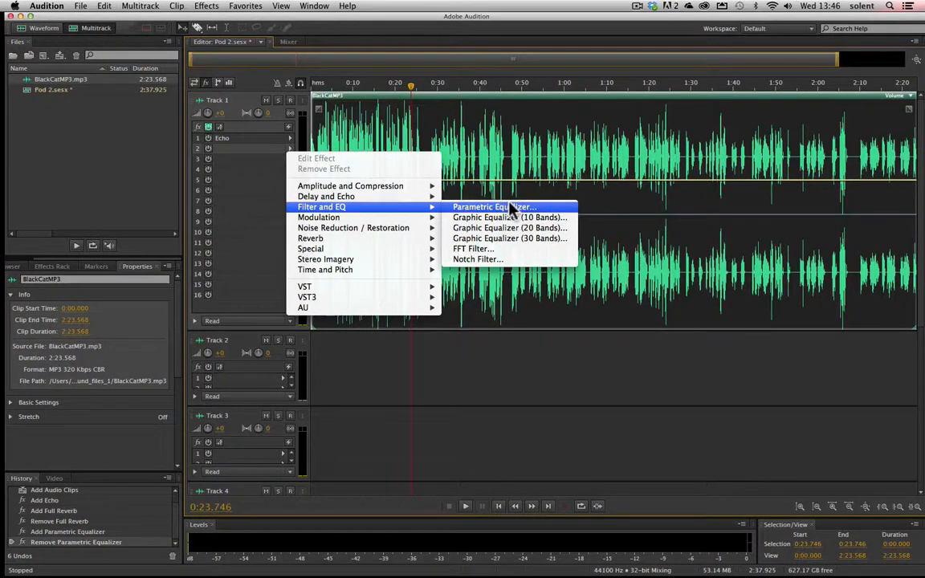
left_click(510, 208)
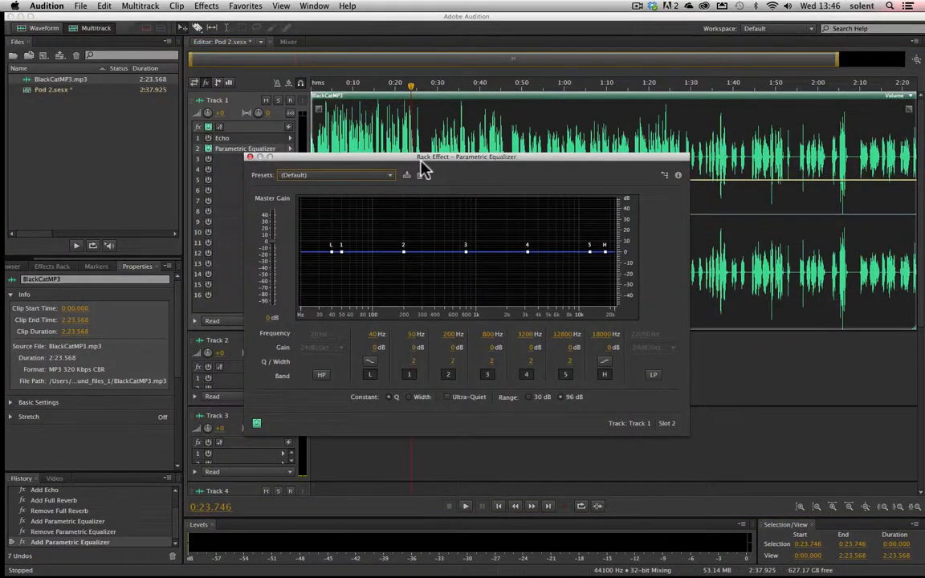
During playback, set equalizer bands 2 to 5 to -13.1, -4, -7.1 and 30.3 dB, band 3's frequency to 1609 Hz, and master gain to -4.5 dB
key("space")
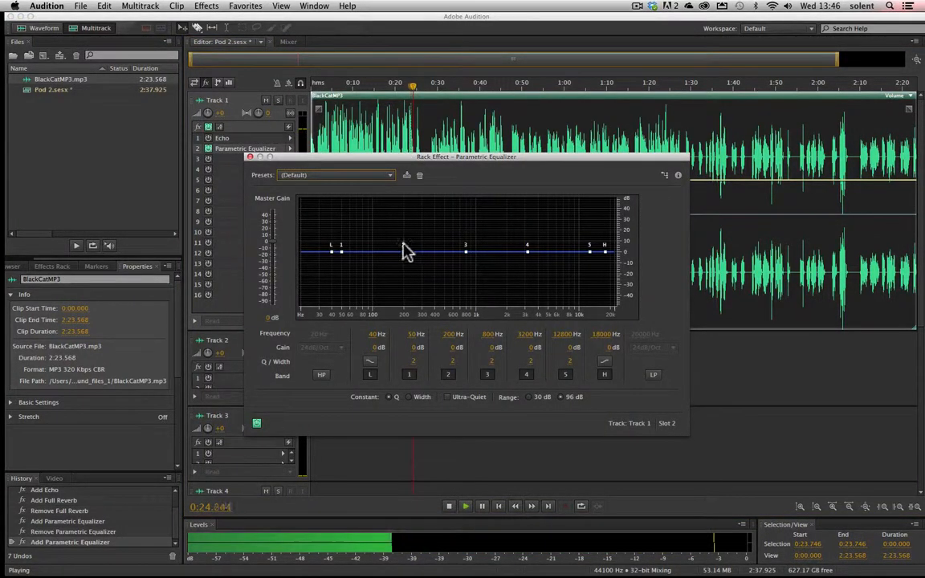
left_click_drag(403, 252, 403, 211)
left_click_drag(467, 254, 497, 255)
left_click_drag(403, 210, 400, 266)
left_click_drag(590, 251, 590, 212)
mouse_move(527, 251)
left_mouse_down()
mouse_move(532, 278)
mouse_move(534, 258)
left_mouse_up()
mouse_move(268, 249)
left_mouse_down()
mouse_move(274, 261)
mouse_move(277, 231)
mouse_move(275, 263)
left_mouse_up()
key("space")
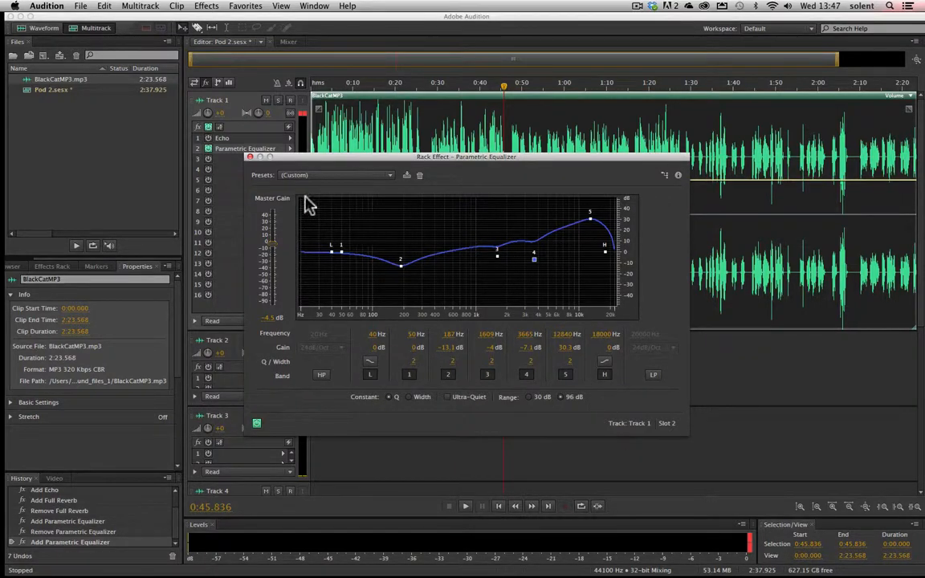
left_click(249, 158)
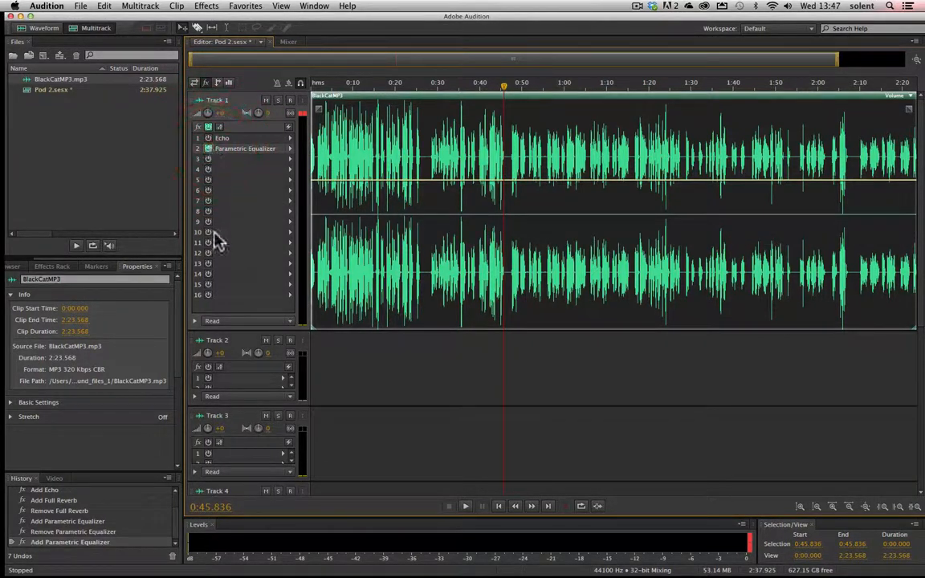
Add another Parametric Equalizer to the third effect slot of Track 1 and close its settings
left_click(290, 160)
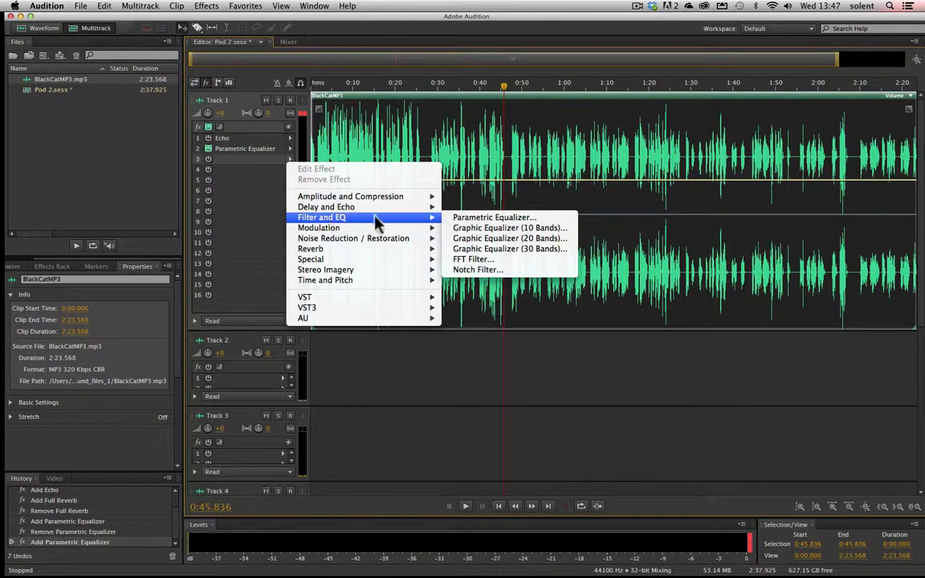
left_click(519, 222)
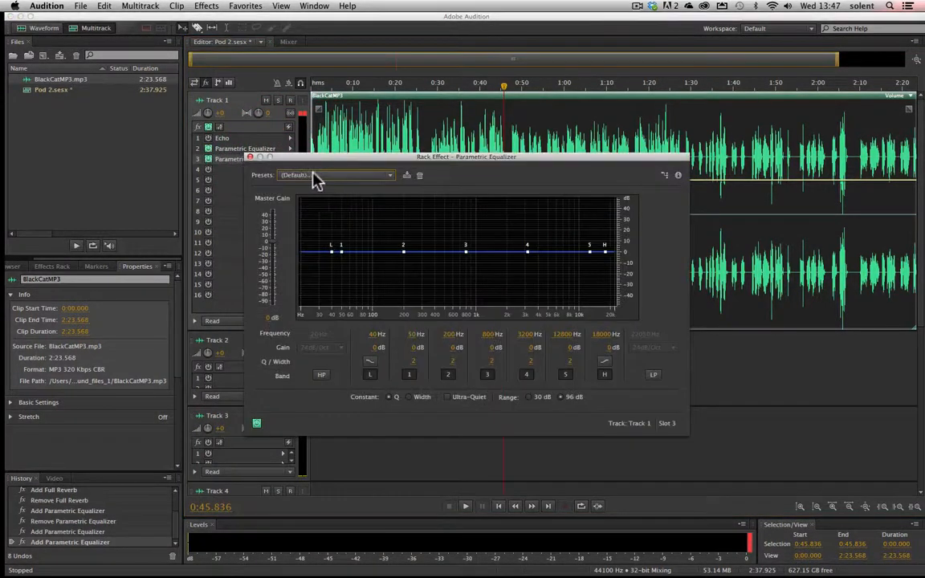
left_click(252, 159)
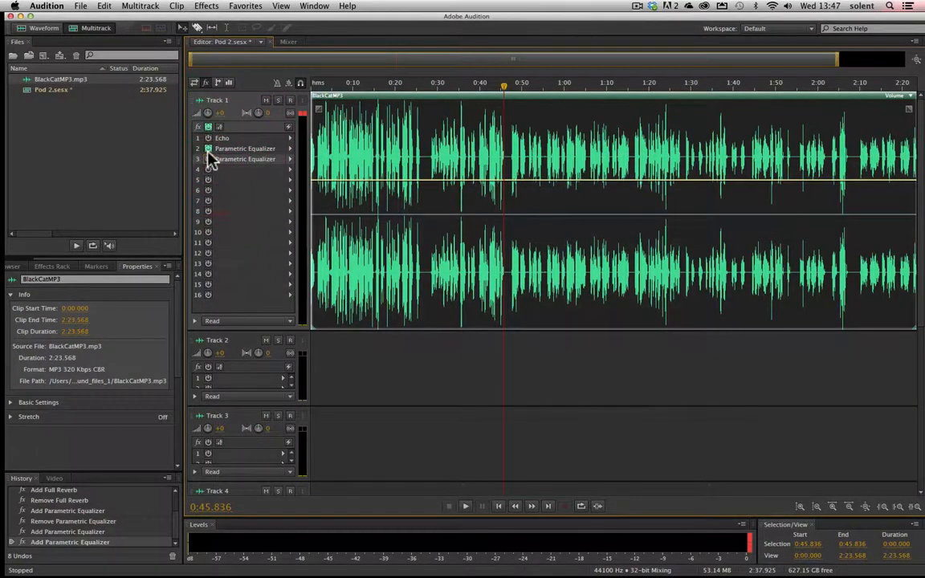
Remove both Parametric Equalizers and the Echo from the effect slots of Track 1
left_click(208, 151)
left_click(290, 159)
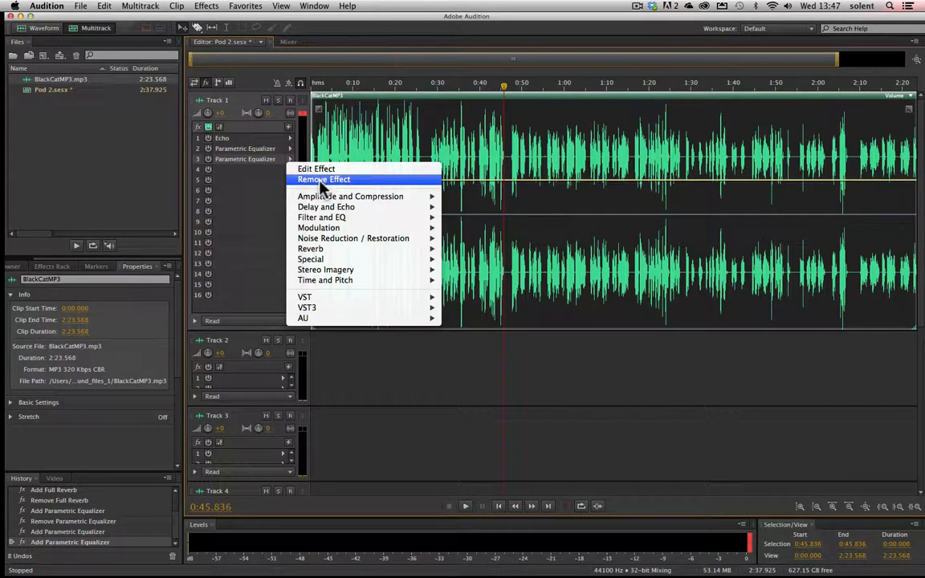
left_click(321, 181)
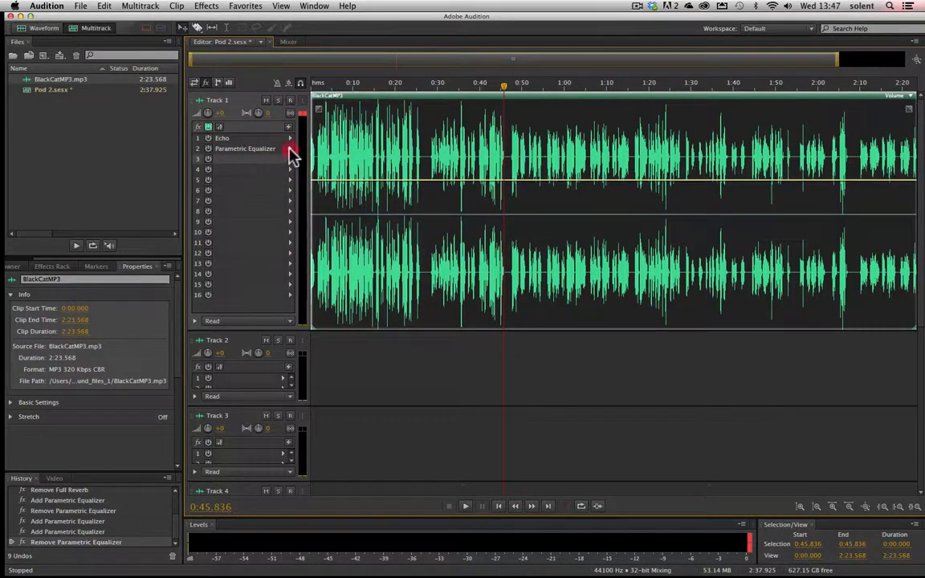
left_click(291, 149)
left_click(321, 165)
left_click(291, 142)
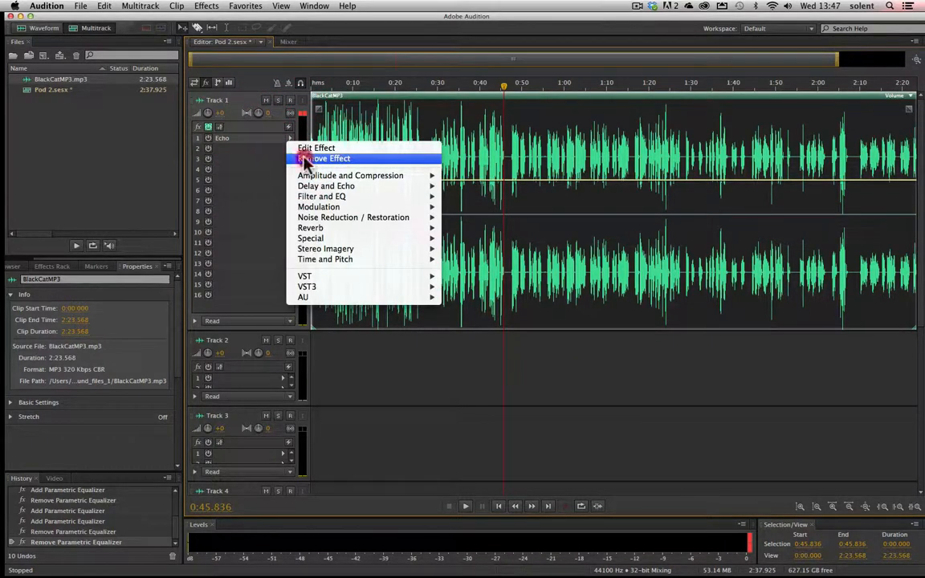
left_click(306, 159)
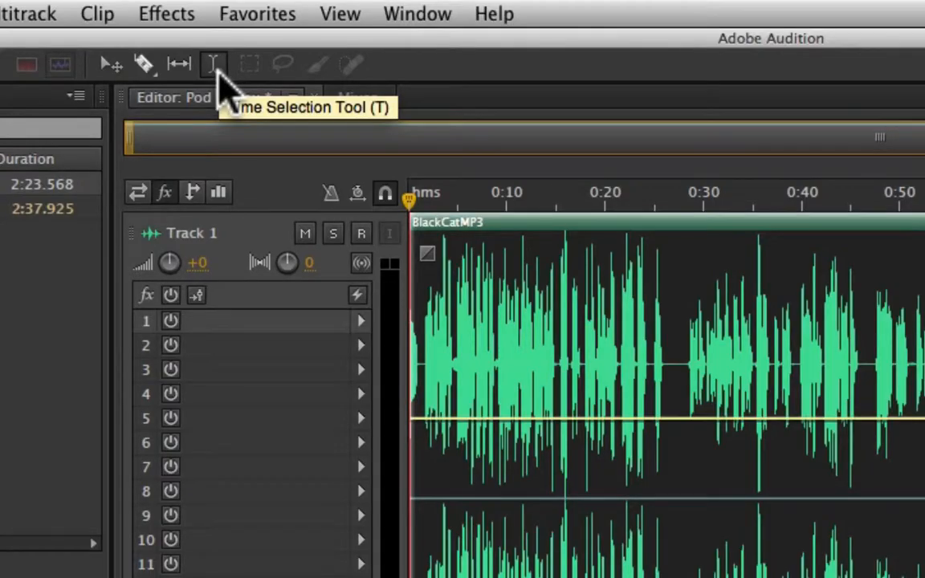
With the Time Selection tool, select the Track 1 clip's range from 0:50.000 to 1:13.005 and play part of it
left_click(215, 63)
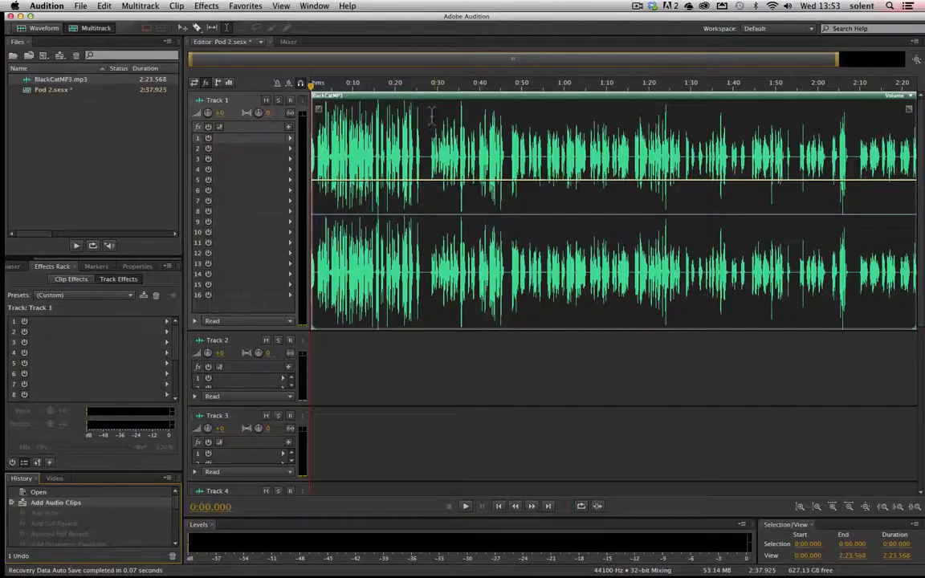
left_click_drag(425, 149, 543, 149)
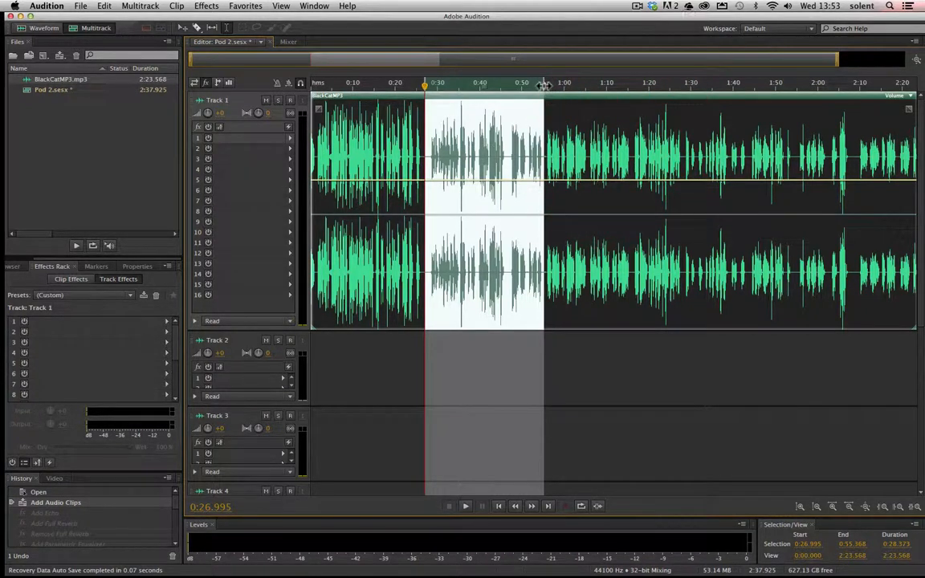
left_click_drag(544, 84, 472, 107)
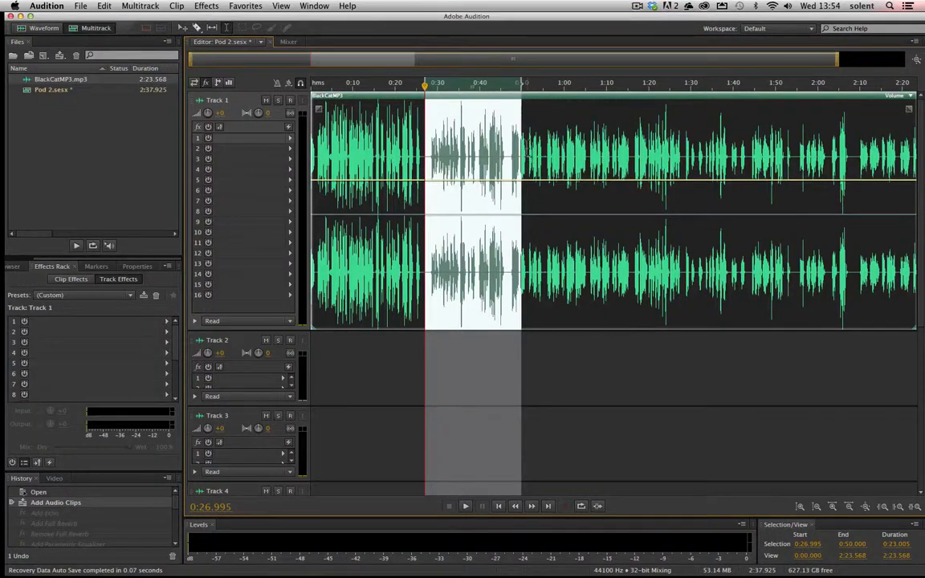
left_click_drag(473, 86, 567, 88)
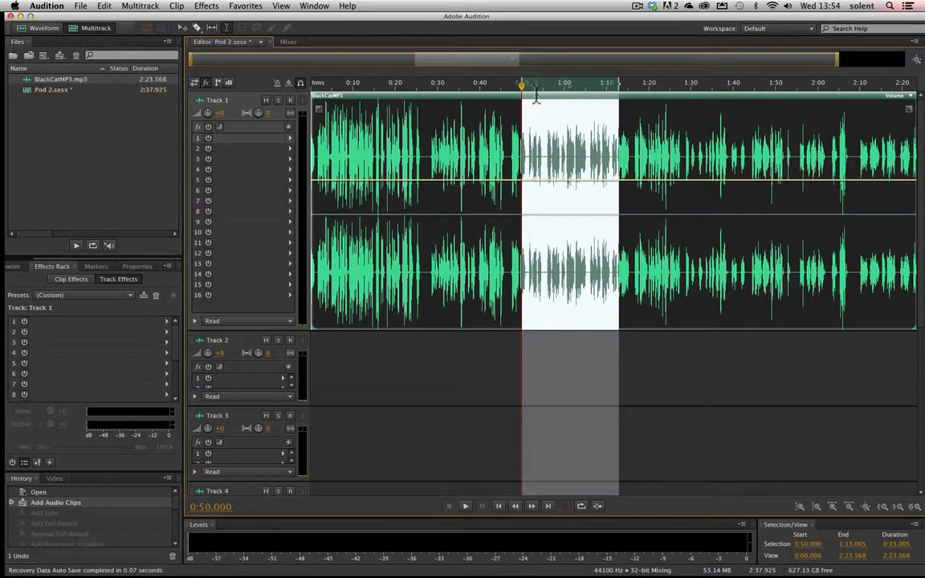
key("space")
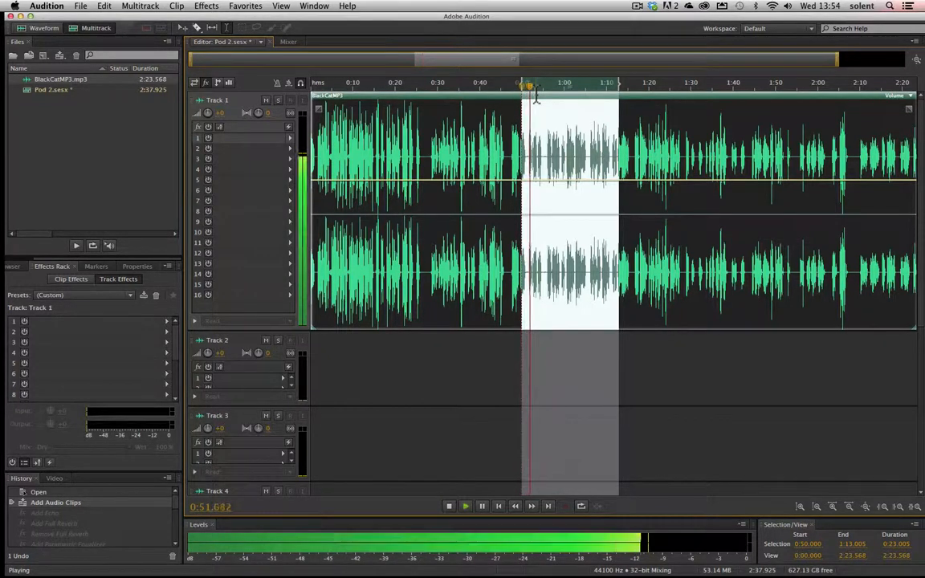
key("space")
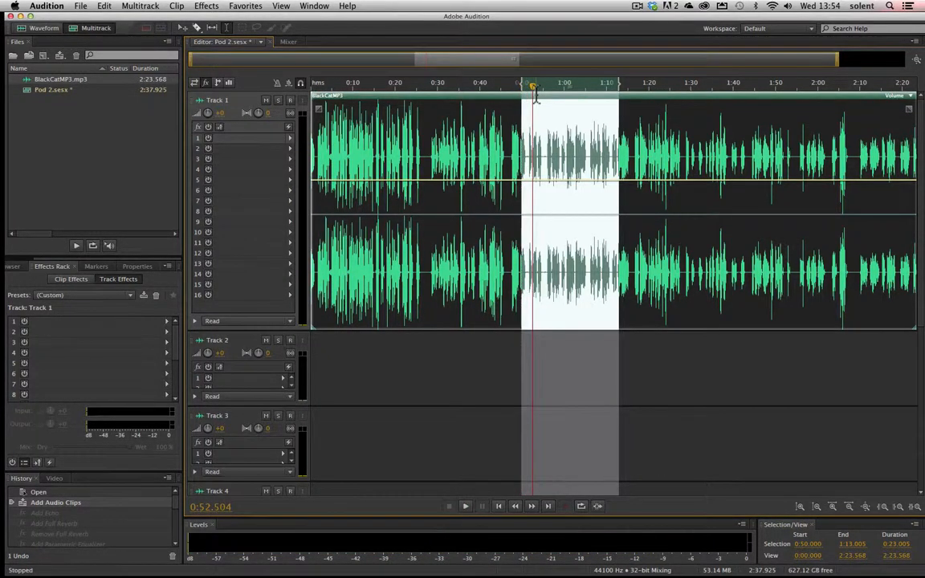
Split the clip at both edges of the time selection and move the middle section straight down to Track 2
right_click(580, 123)
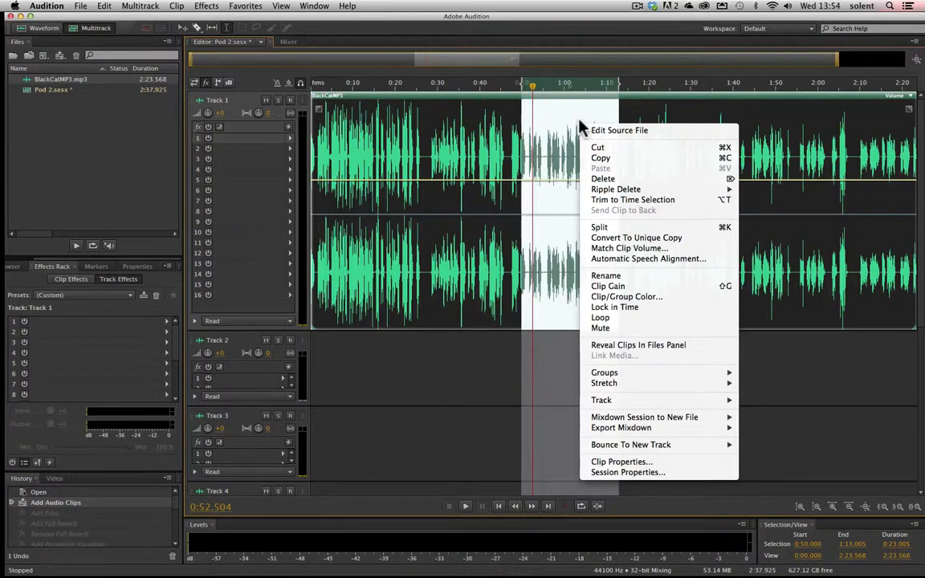
left_click(640, 228)
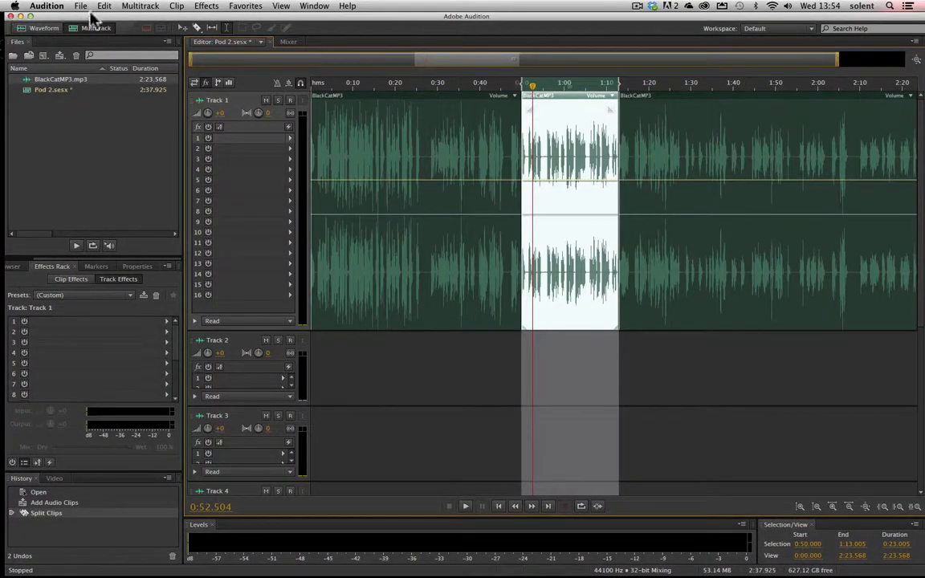
left_click(437, 400)
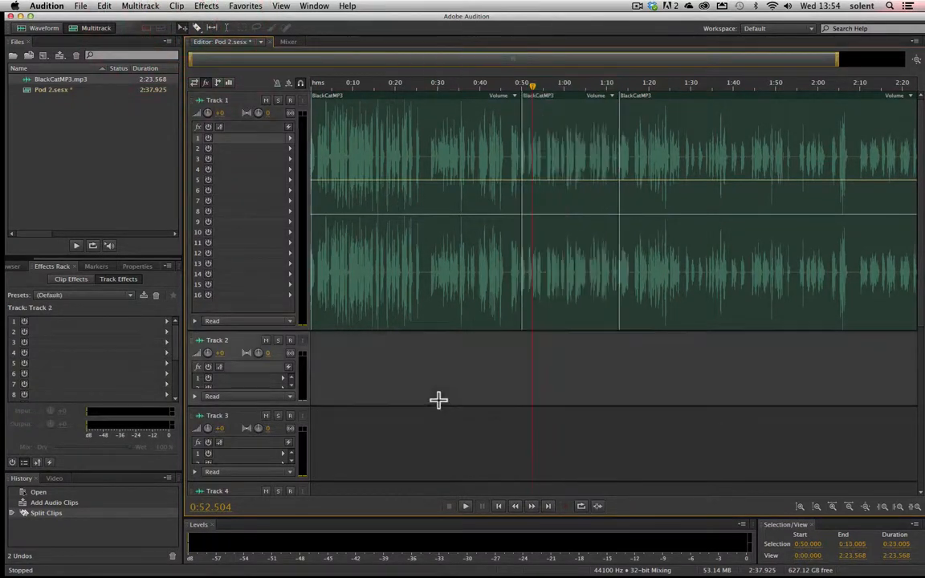
left_click(559, 99)
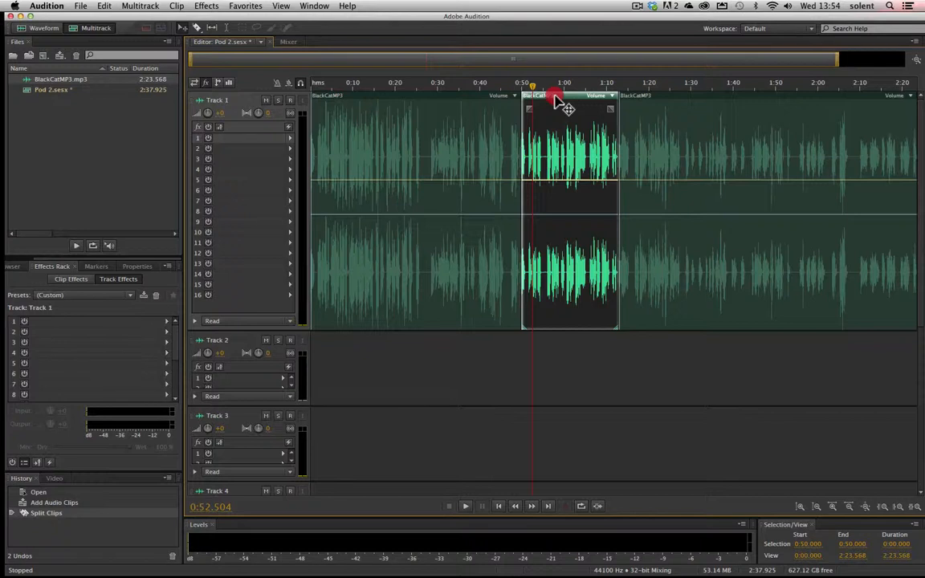
left_click_drag(530, 109, 563, 359)
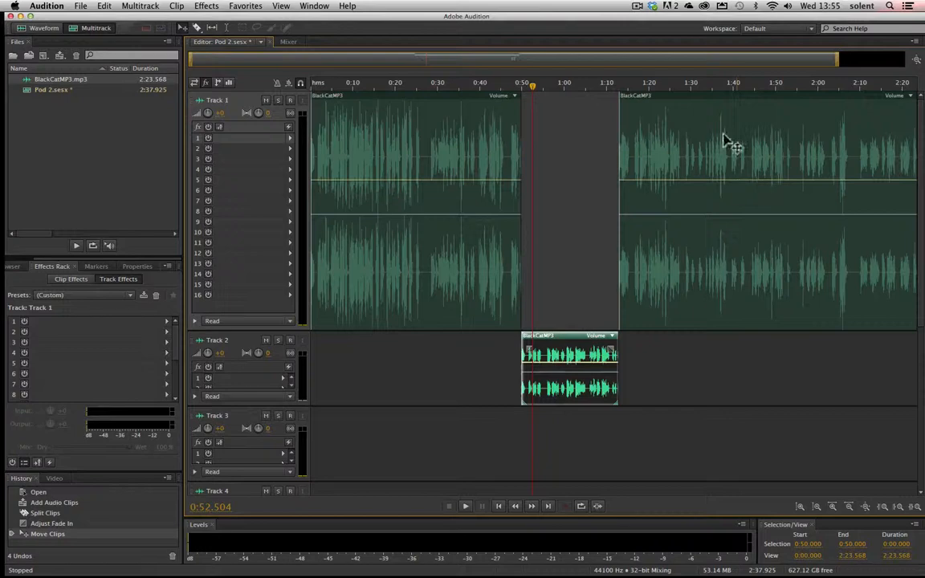
left_click(638, 6)
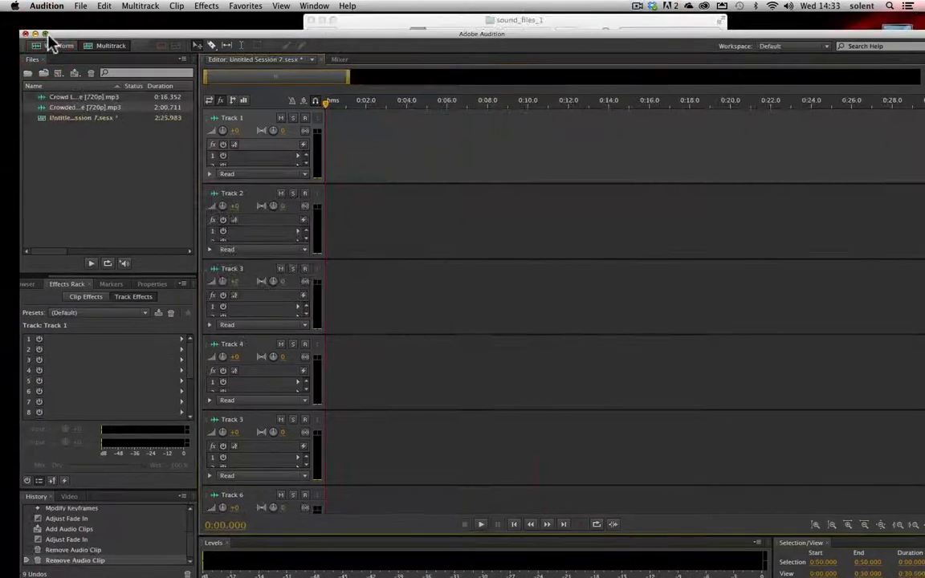
Maximize the window and widen the file list until the sample rate column shows
left_click(45, 34)
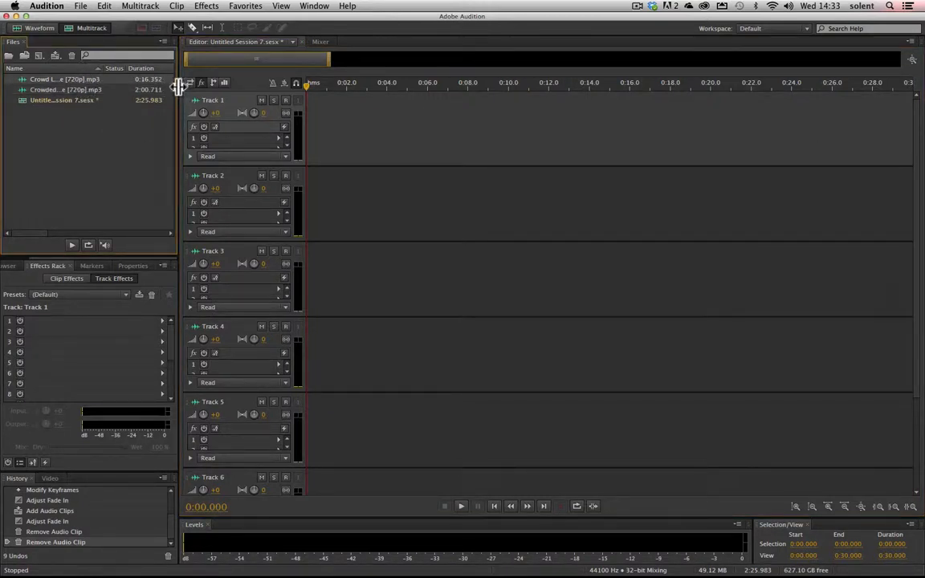
left_click_drag(180, 89, 245, 97)
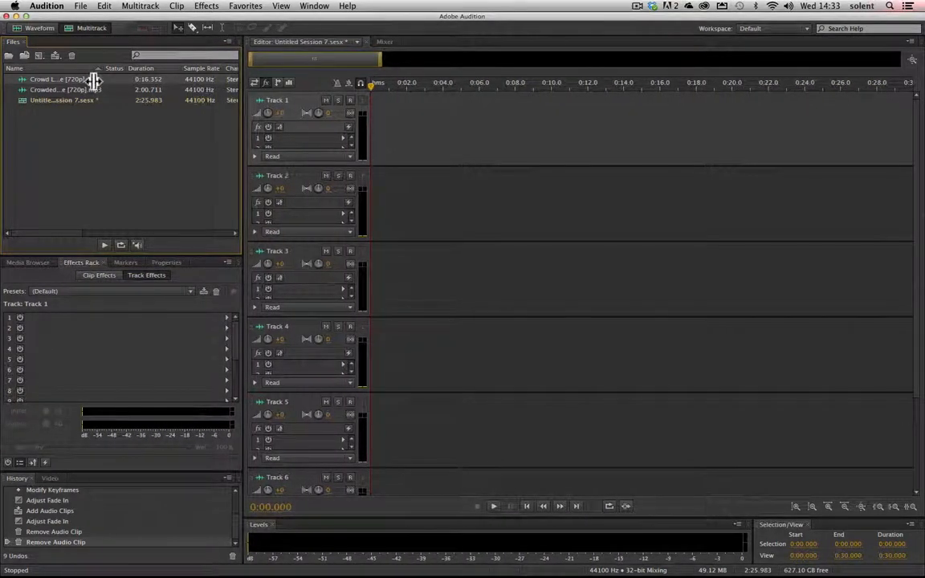
Place the Crowd Laughing Together clip at the start of Track 1 and play its opening
left_click_drag(58, 80, 371, 140)
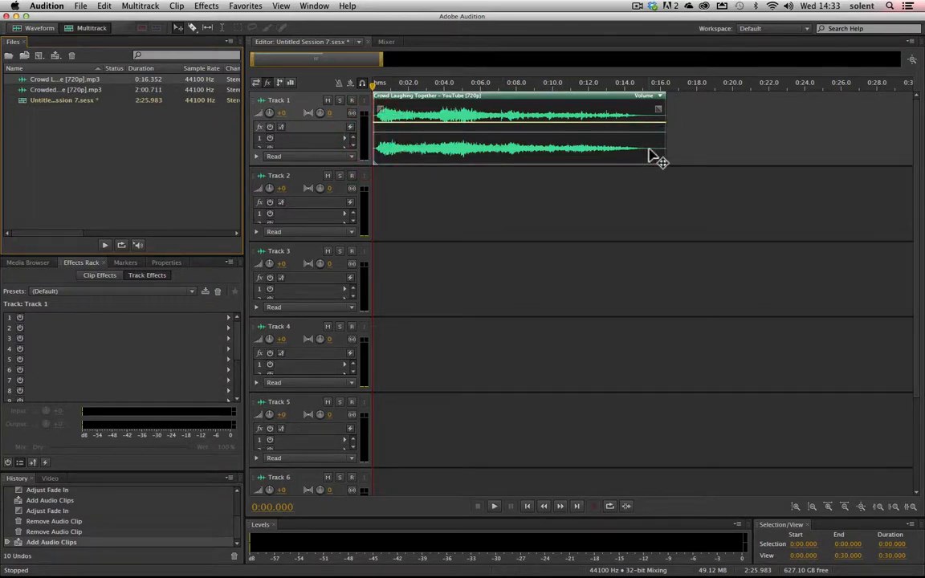
key("space")
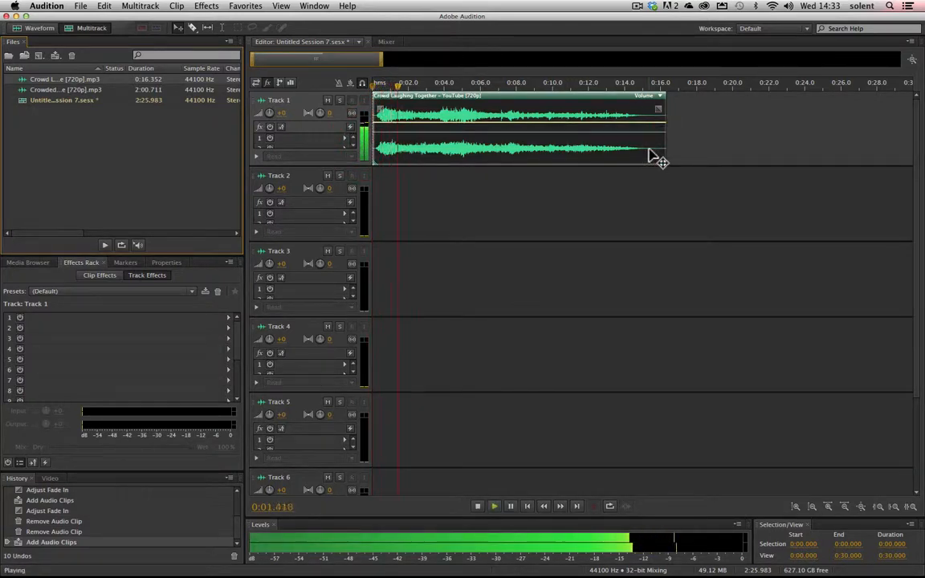
key("space")
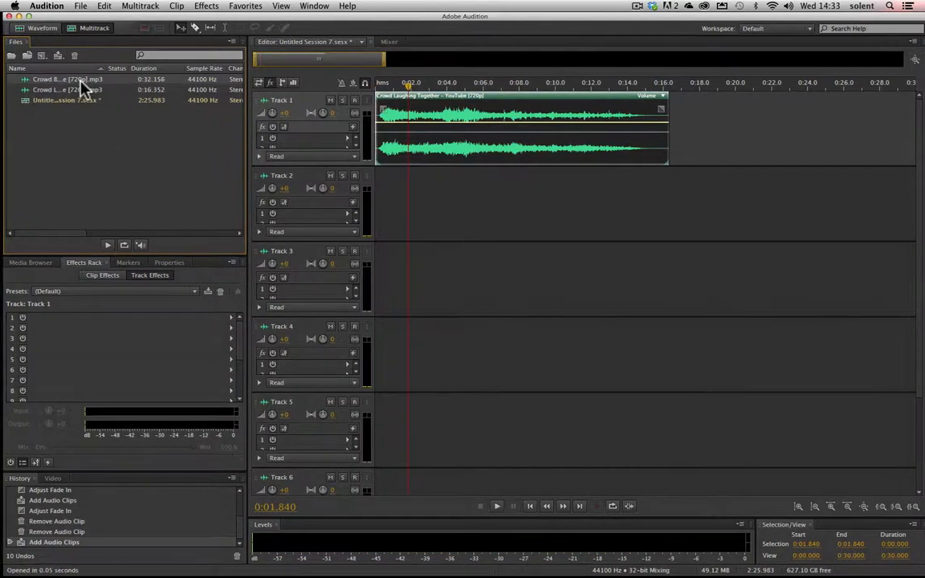
Preview the 0:32.156 crowd sound file from the file list
left_click(109, 245)
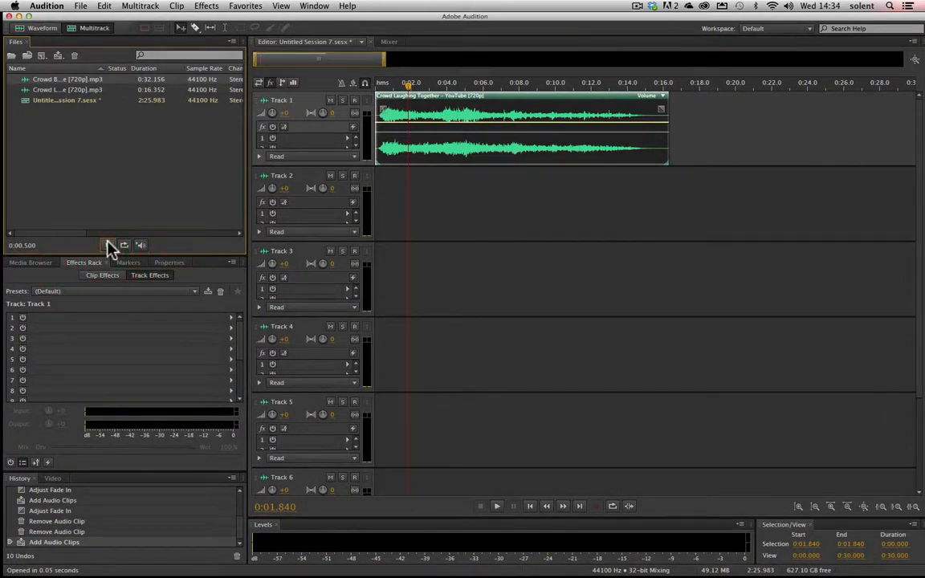
left_click(109, 245)
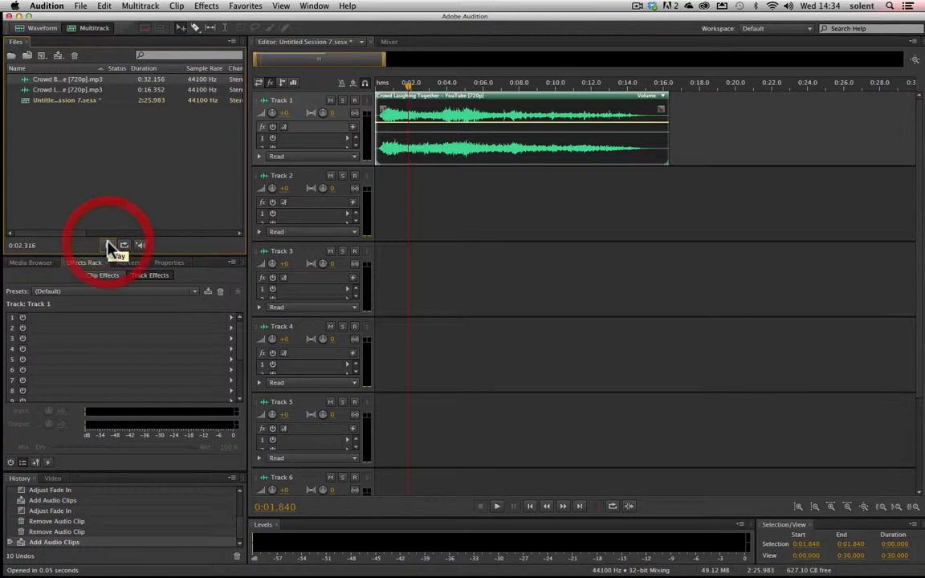
Place the Crowd Booing clip on Track 2 at about 0:16.7 and trim the Crowd Laughing Together clip's end to about 0:09
left_click_drag(70, 79, 676, 228)
left_click(488, 114)
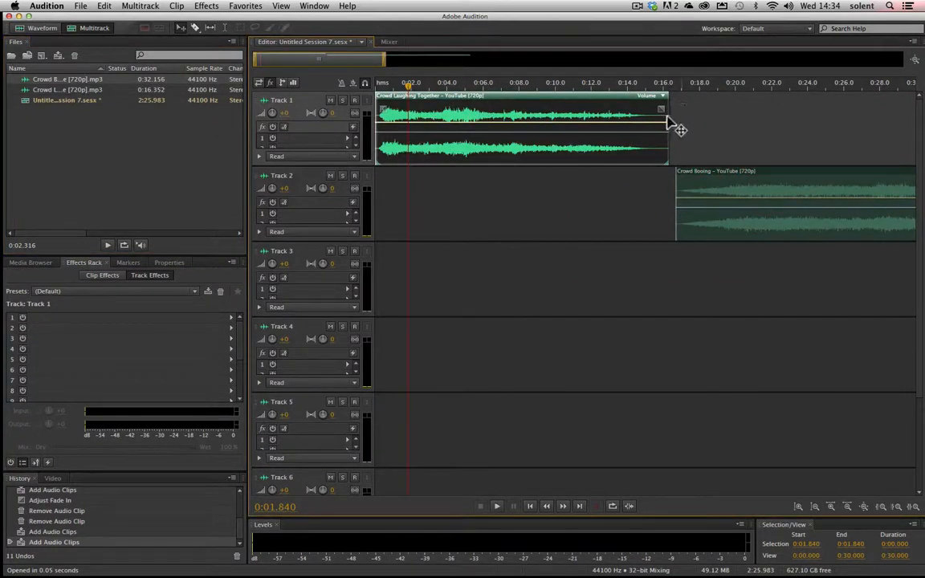
left_click_drag(668, 118, 538, 111)
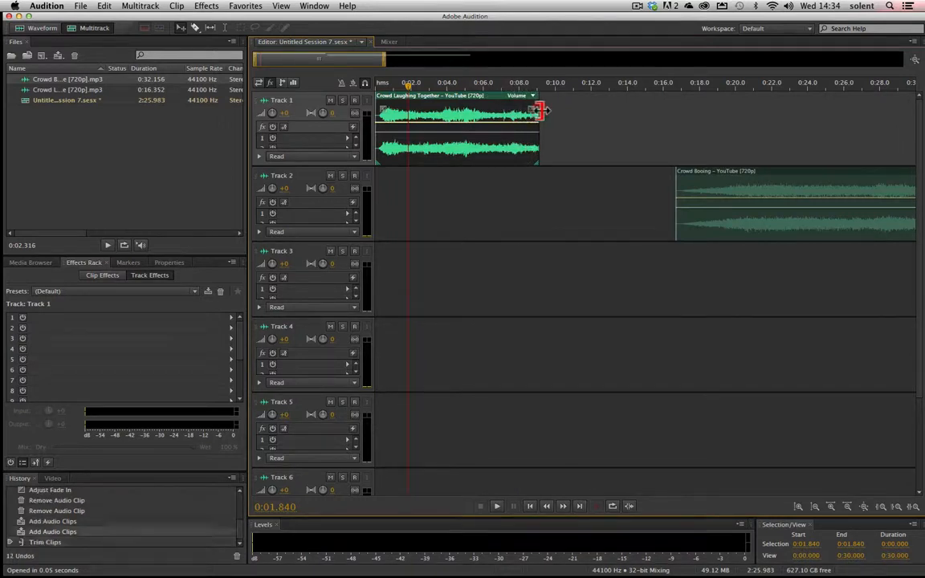
Give the Crowd Laughing Together clip a fade-in and a fade-out of about 3 seconds each and play it from the start
mouse_move(383, 109)
left_mouse_down()
mouse_move(382, 123)
mouse_move(430, 136)
mouse_move(425, 121)
mouse_move(397, 147)
mouse_move(433, 143)
left_mouse_up()
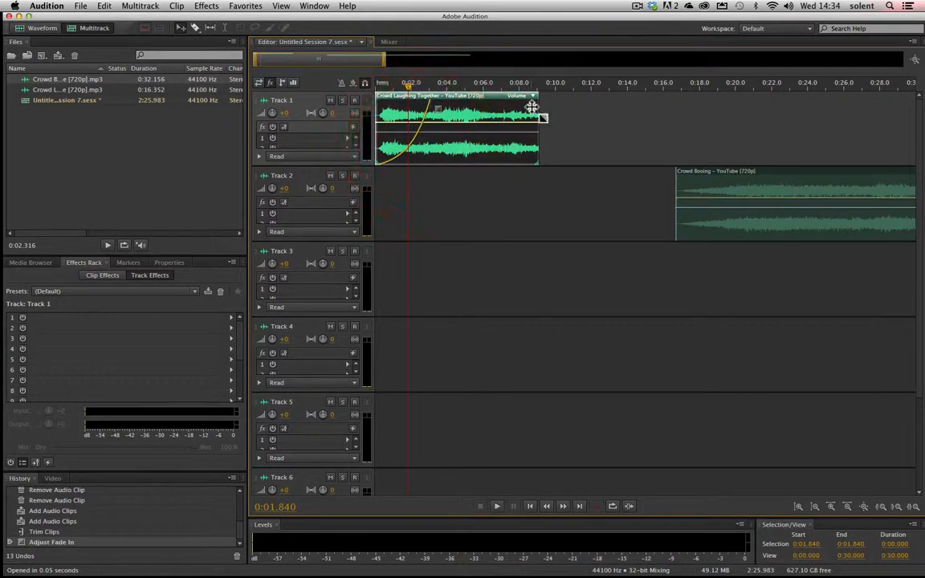
left_click_drag(532, 108, 475, 131)
left_click_drag(408, 91, 378, 92)
key("space")
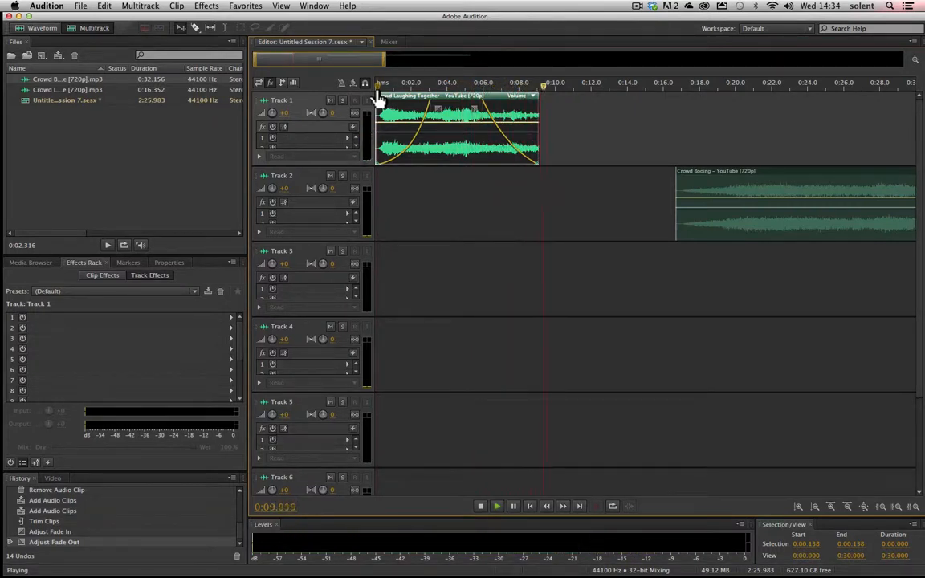
key("space")
left_click_drag(552, 89, 314, 114)
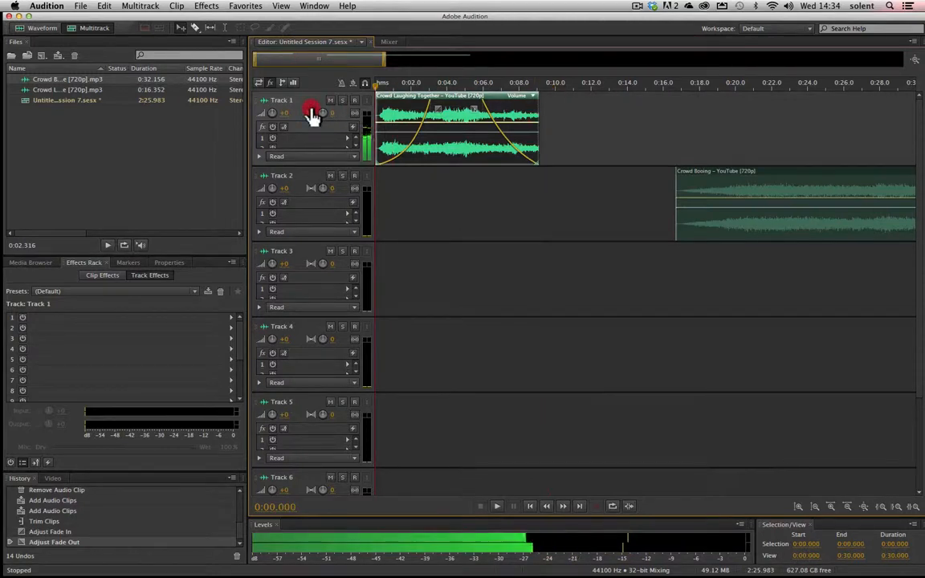
Trim the Crowd Booing clip to about 15 seconds and move it to start at about 0:06.5, overlapping the laughing clip's end
left_click_drag(750, 181, 525, 183)
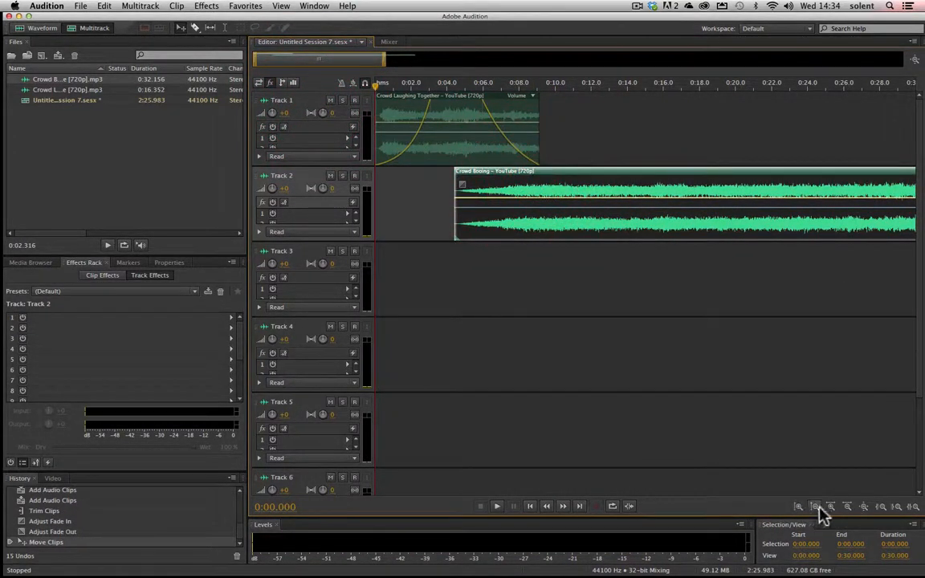
left_click(819, 508)
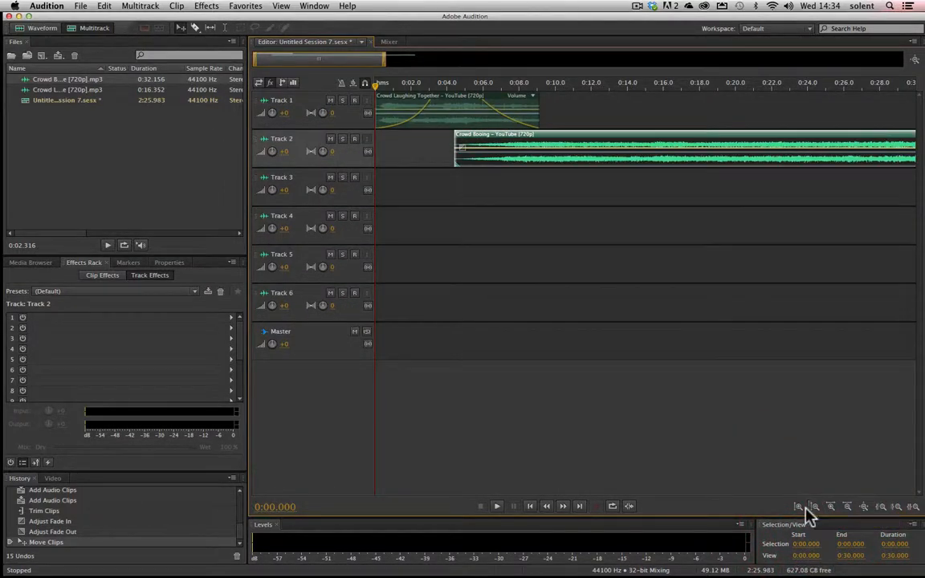
left_click(799, 508)
left_click(847, 508)
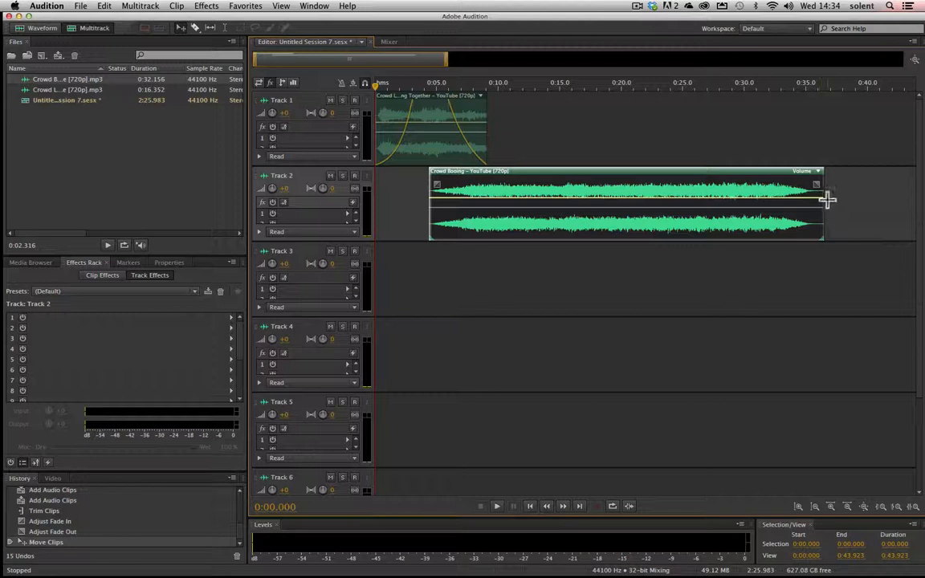
left_click_drag(825, 202, 617, 189)
left_click_drag(484, 175, 503, 175)
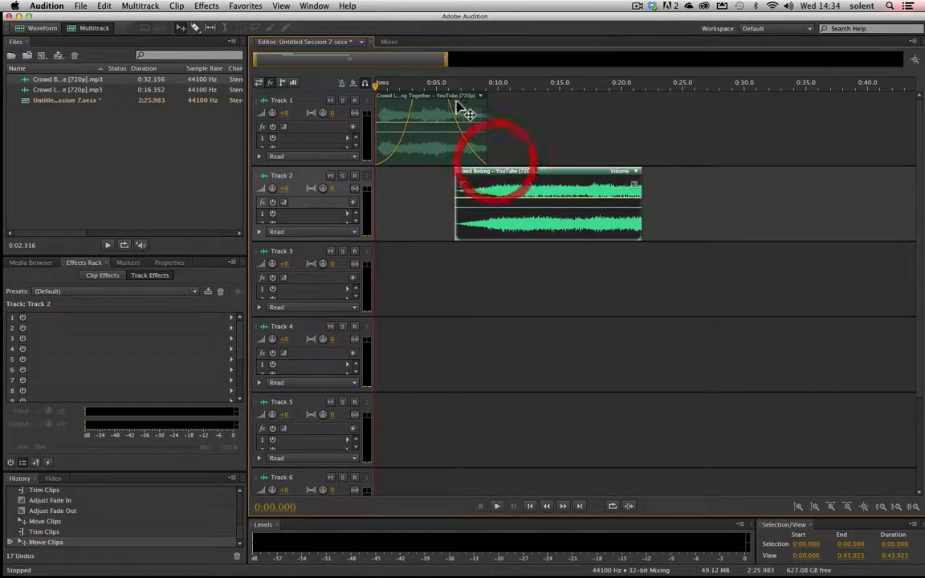
left_click(506, 176)
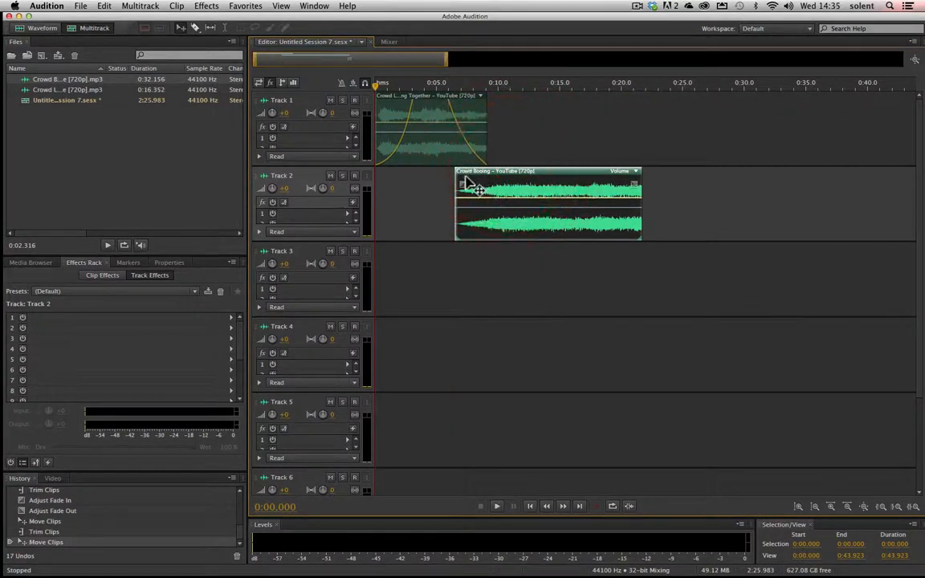
Add a fade-in of about 2.5 seconds and a fade-out of about 4 seconds to the Crowd Booing clip and play the crossover
left_click_drag(463, 183, 496, 202)
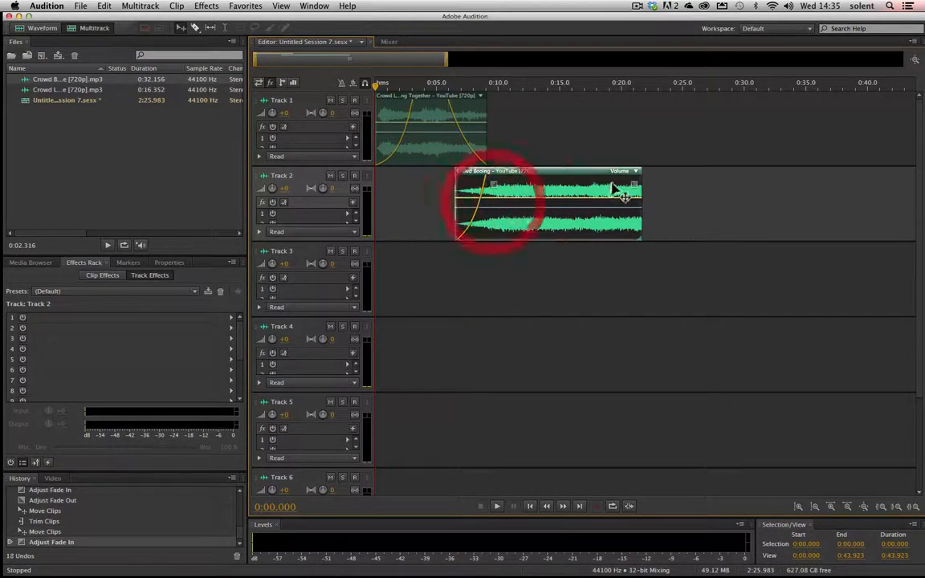
left_click_drag(634, 184, 584, 207)
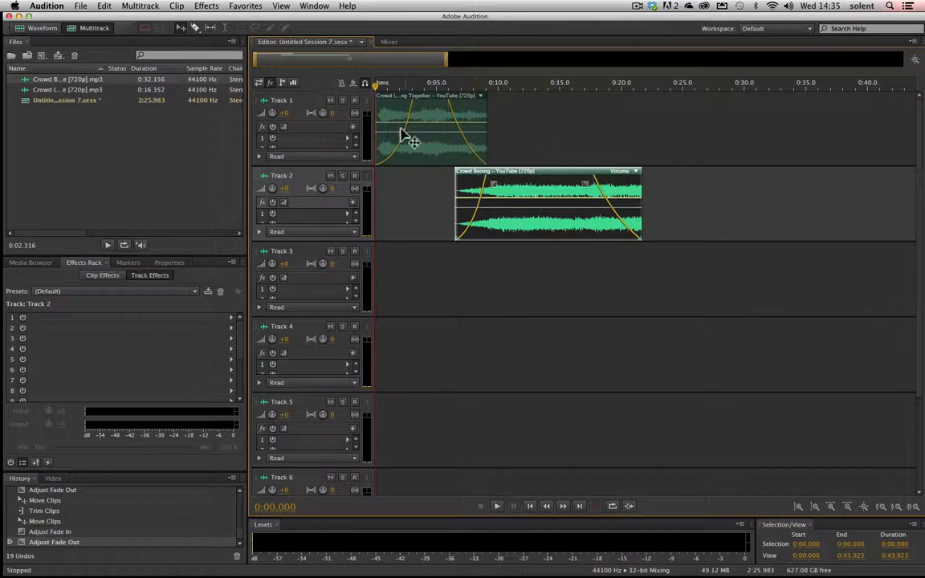
key("space")
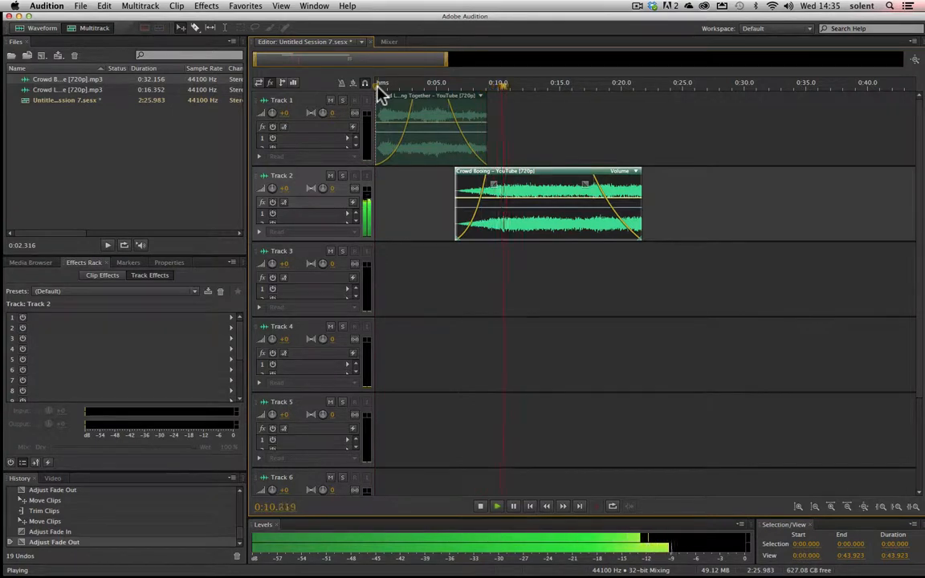
key("space")
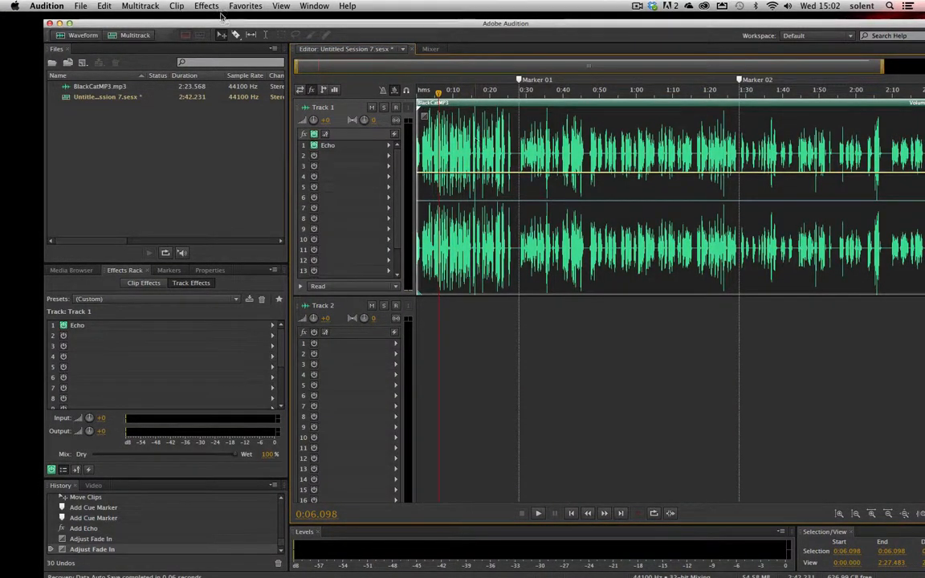
Apply a Fade In to the BlackCatMP3 clip on Track 1
left_click(177, 5)
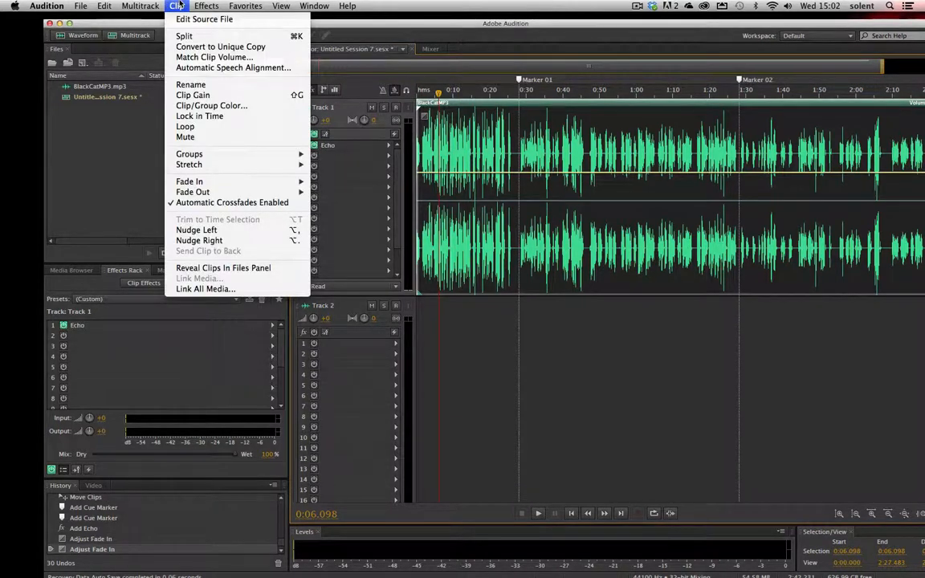
mouse_move(202, 183)
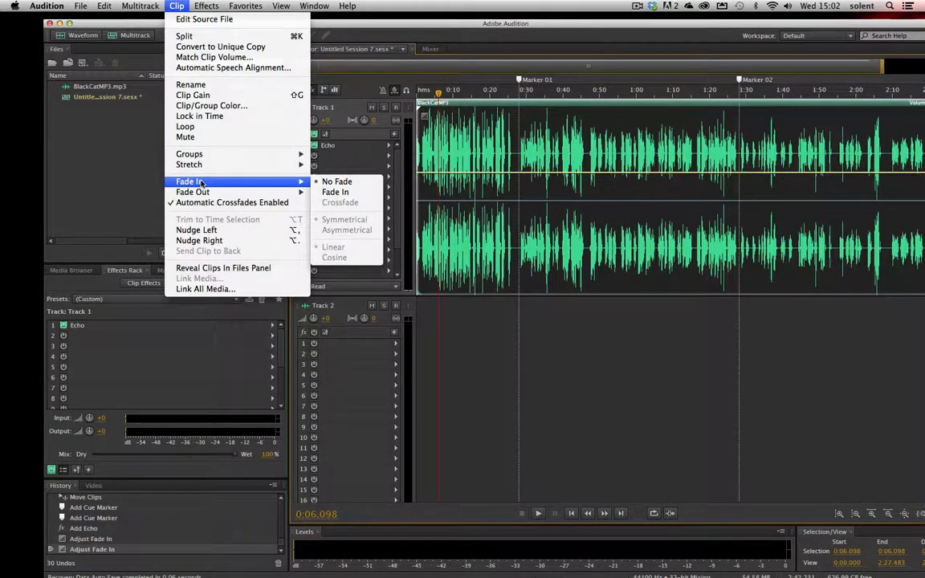
left_click(341, 194)
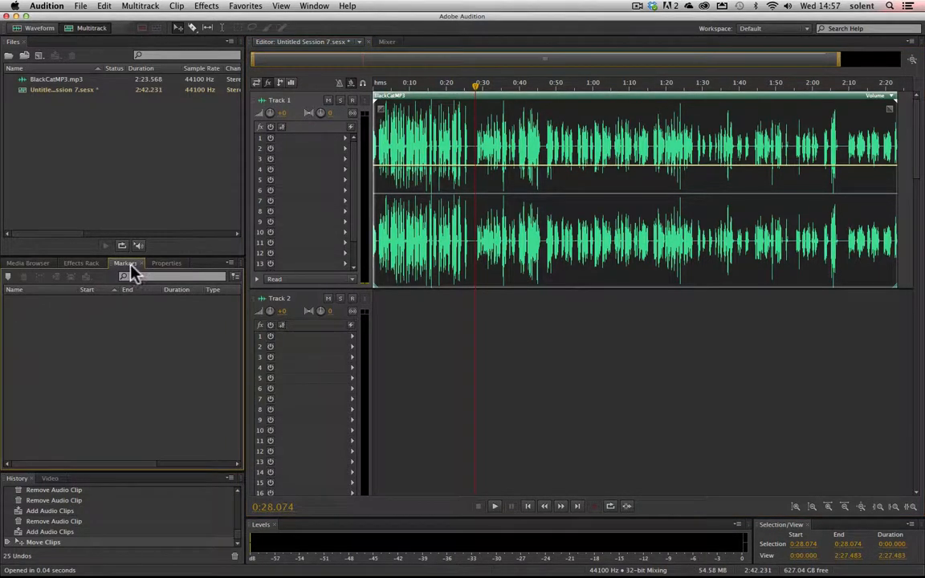
Add a cue marker at 0:27.976 in the BlackCatMP3 clip and open the marker's name for editing
mouse_move(477, 93)
left_mouse_down()
mouse_move(494, 95)
mouse_move(477, 93)
left_mouse_up()
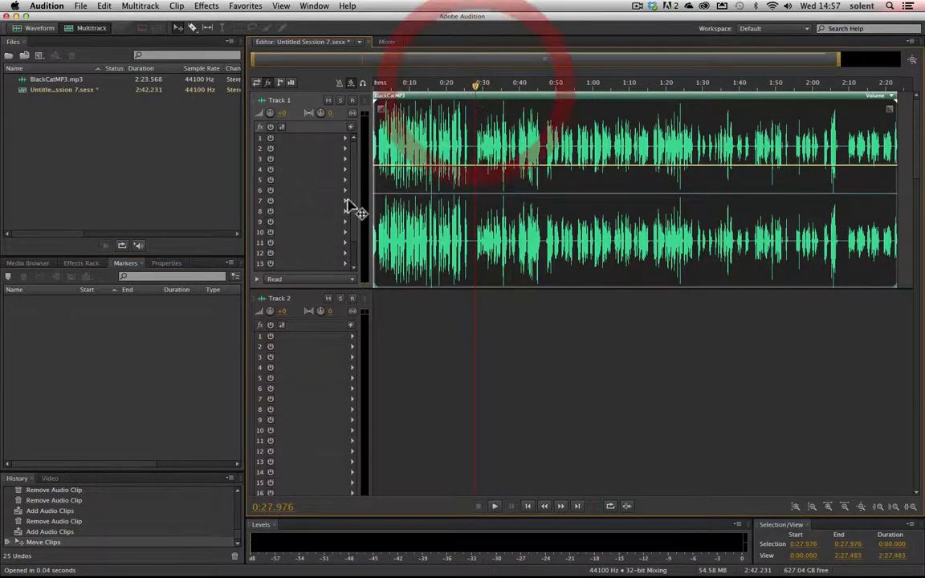
left_click(10, 277)
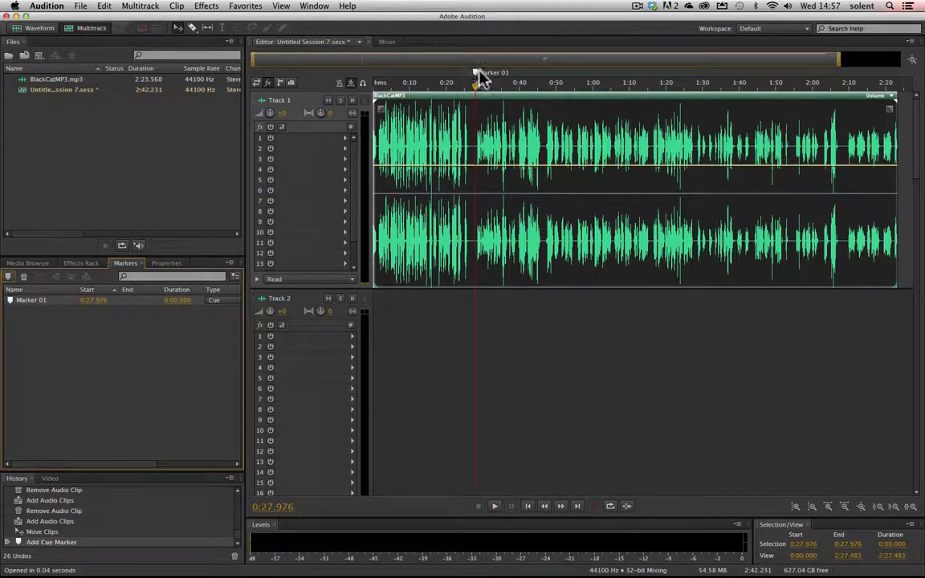
double_click(36, 301)
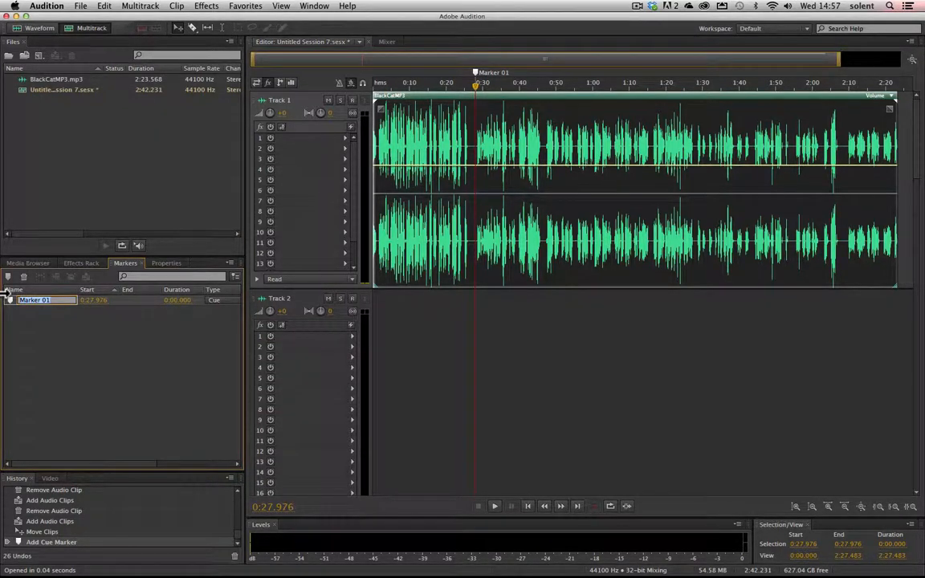
left_click(56, 301)
Add a second cue marker at 1:28.188 and jump the playhead back to Marker 01
left_click_drag(476, 88, 698, 104)
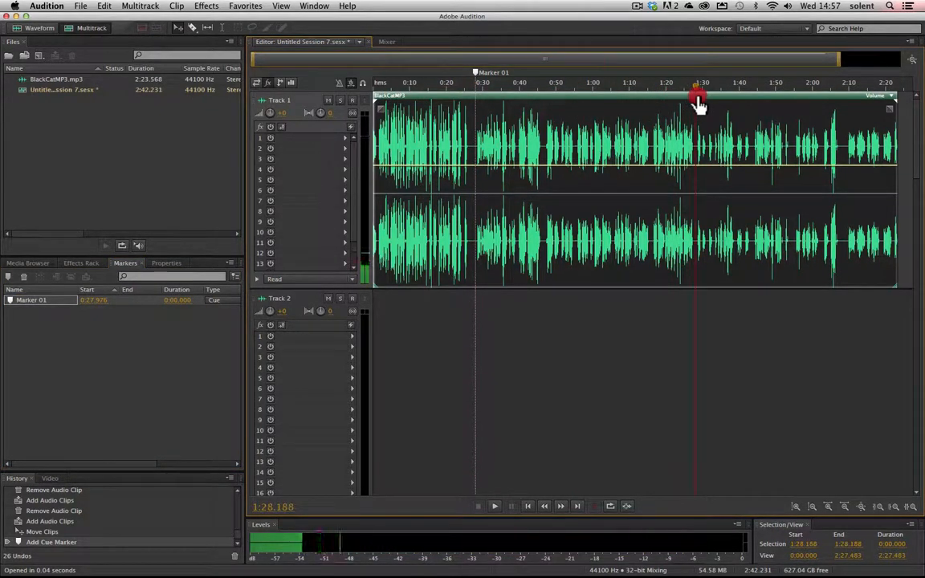
left_click(11, 278)
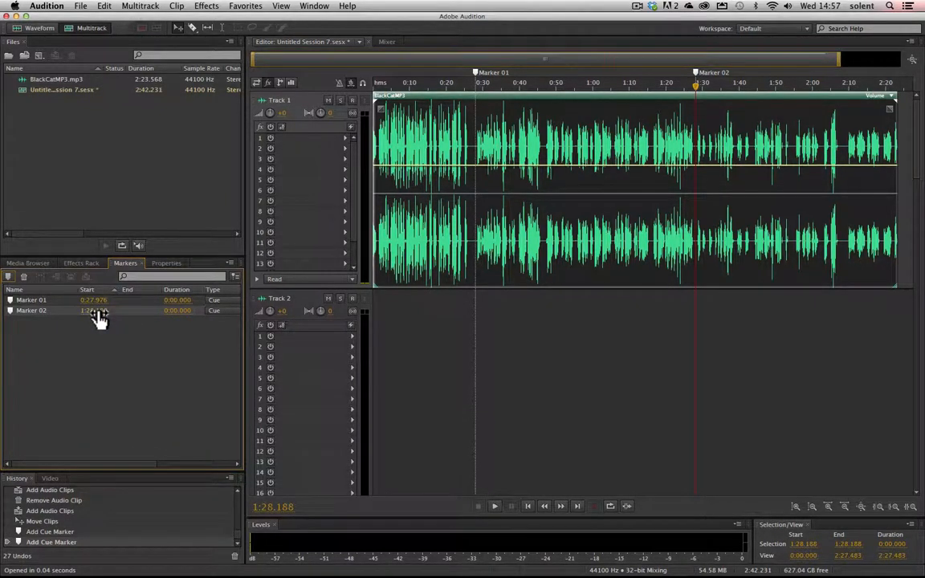
left_click(40, 302)
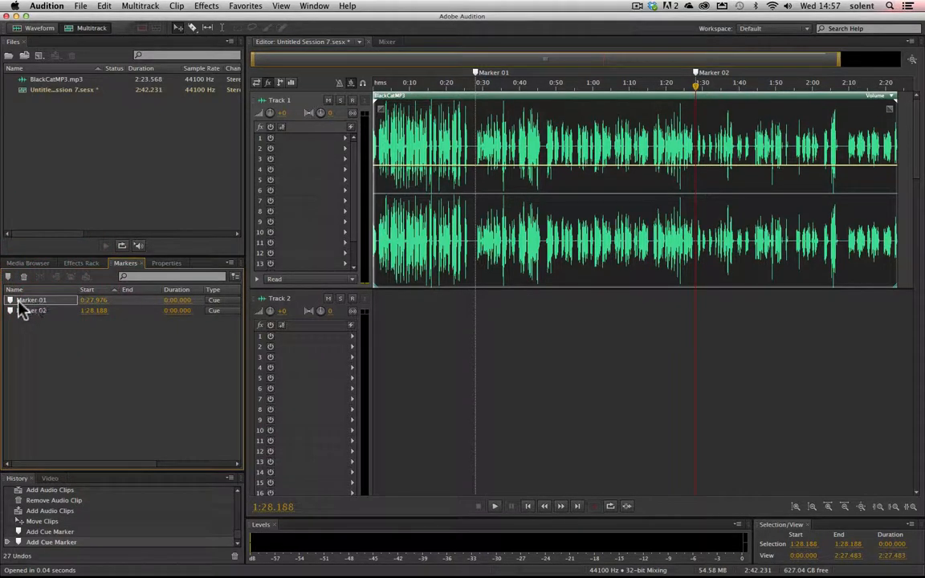
double_click(12, 305)
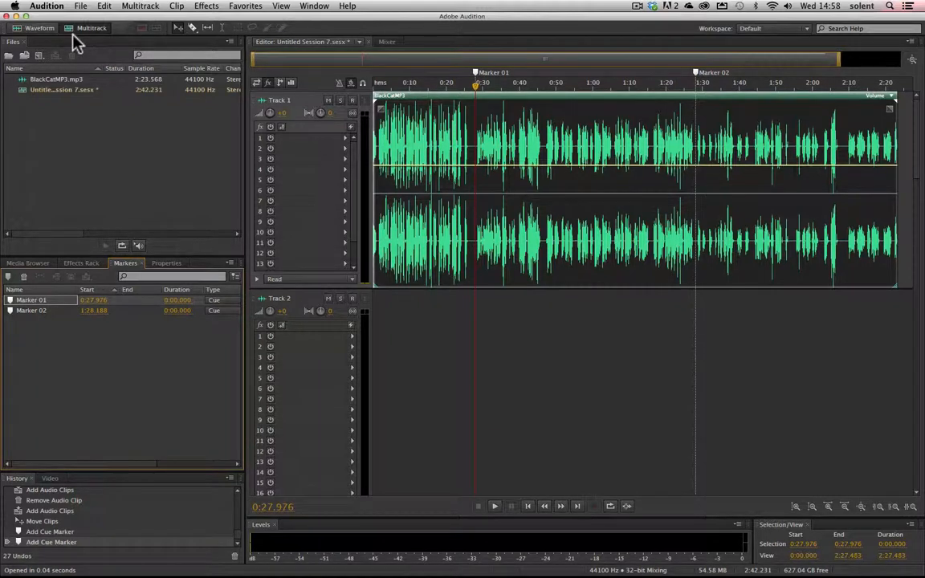
Export a multitrack mixdown of the entire session to the Desktop as MP3 Audio, without markers and other metadata
left_click(78, 7)
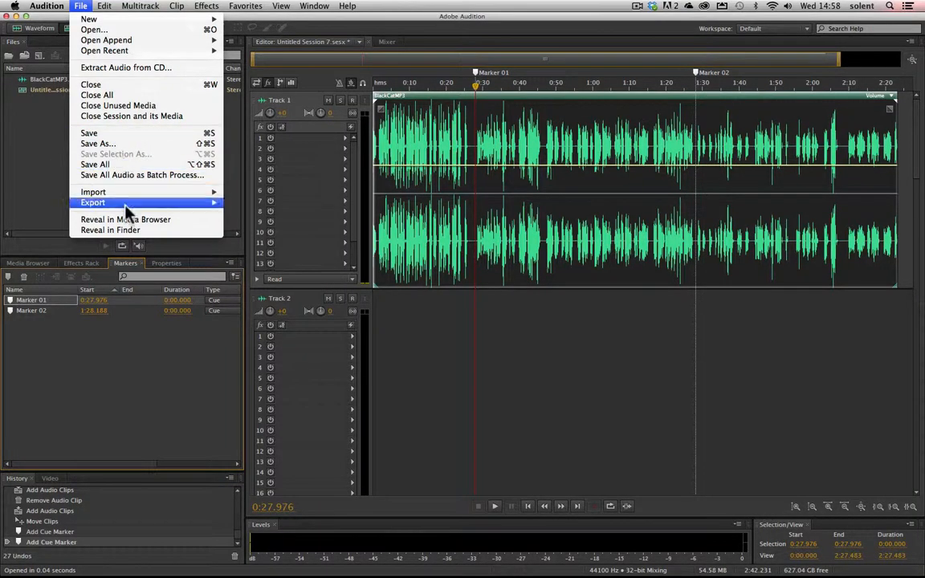
mouse_move(125, 207)
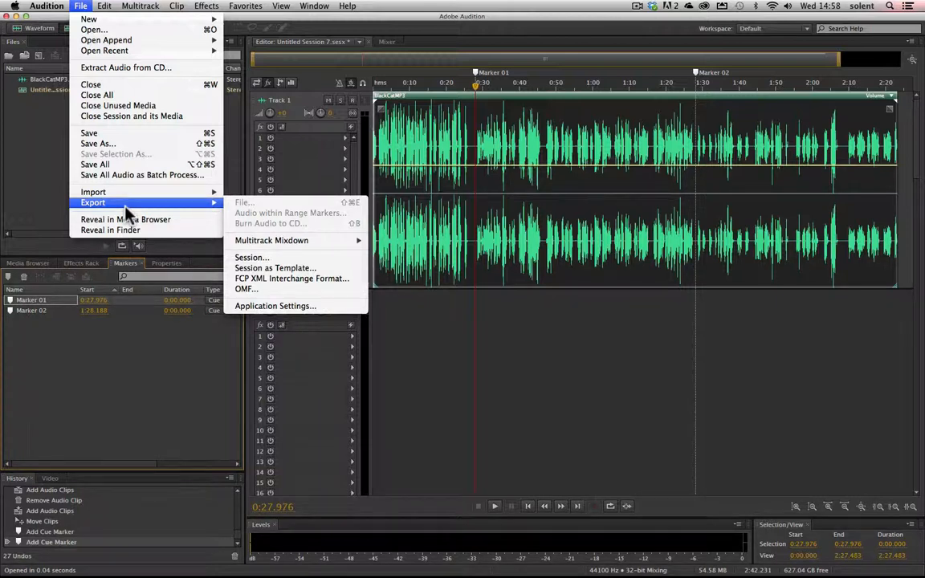
mouse_move(316, 242)
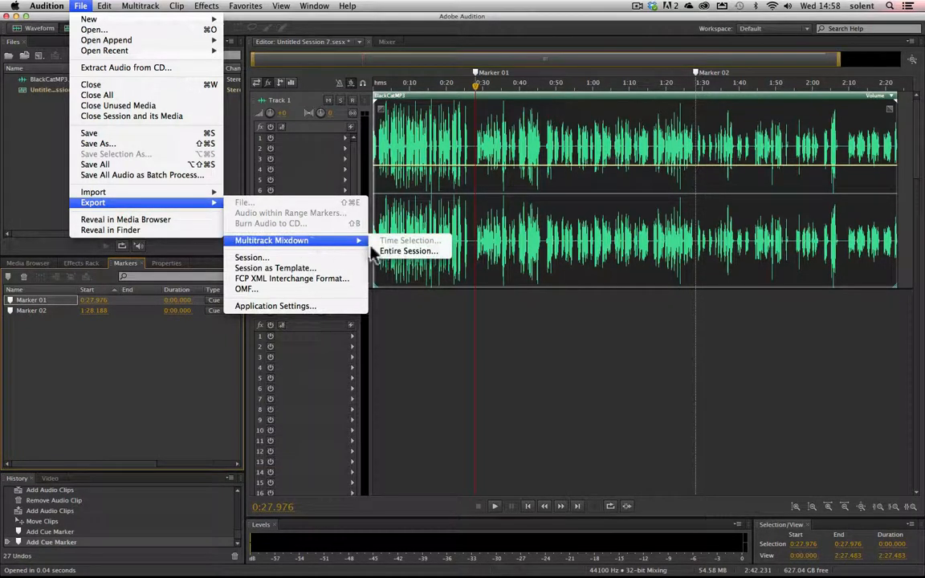
left_click(405, 252)
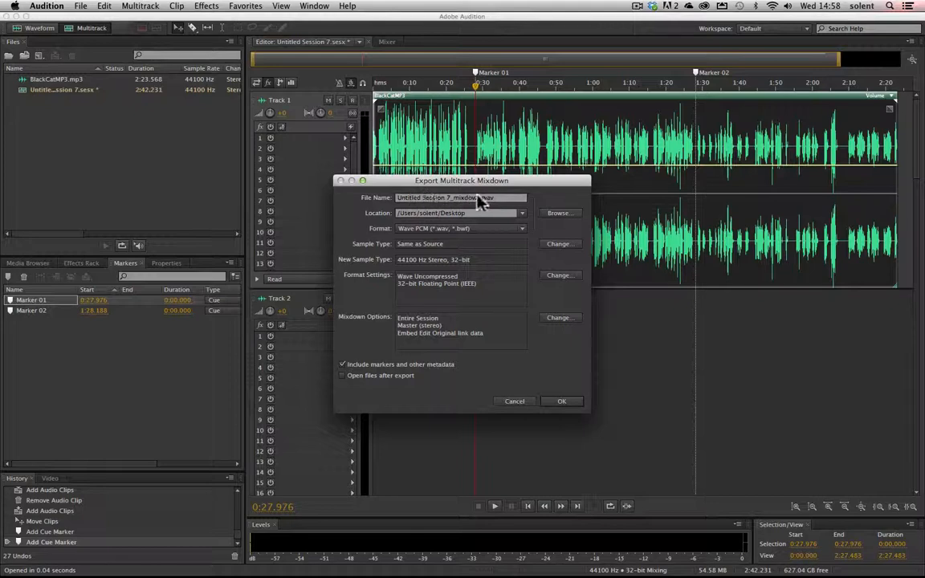
left_click(522, 229)
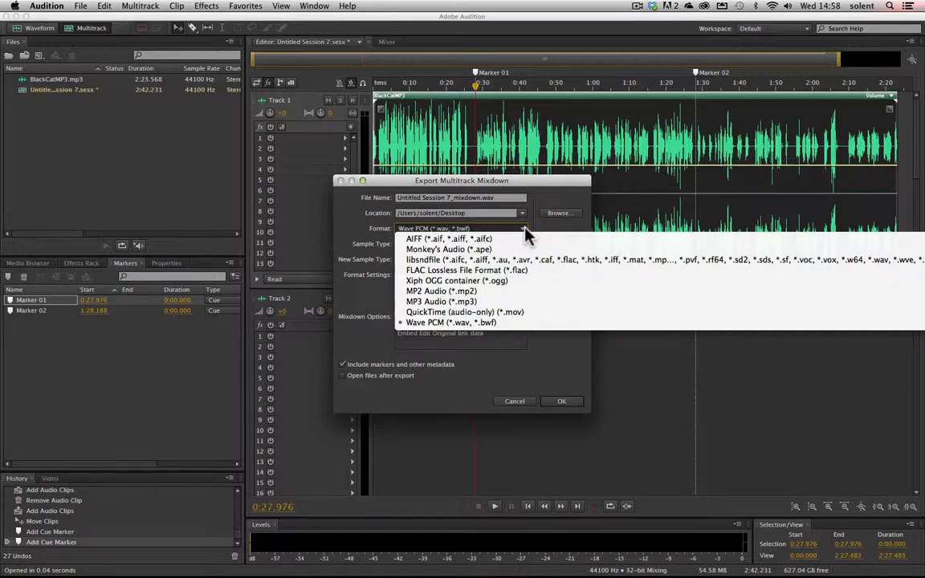
left_click(479, 303)
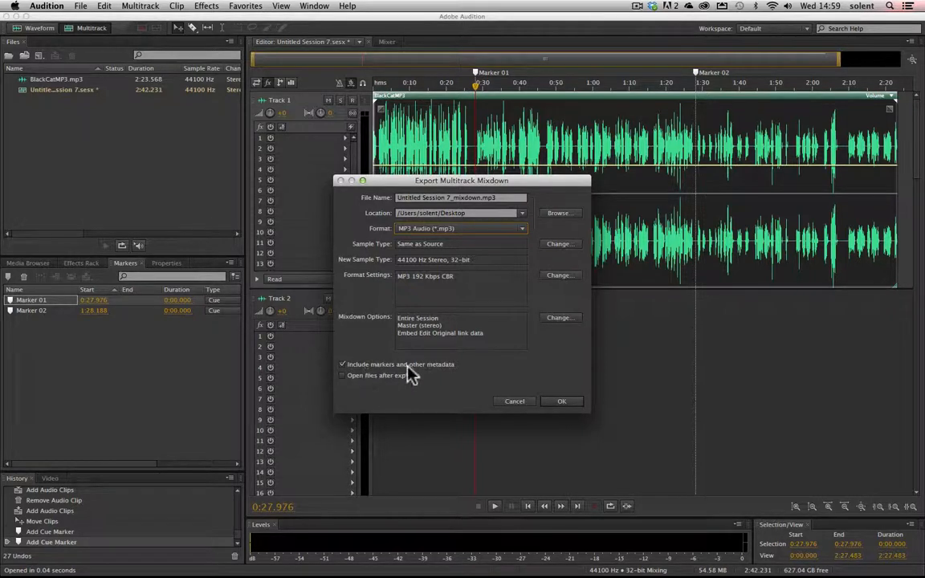
left_click(343, 364)
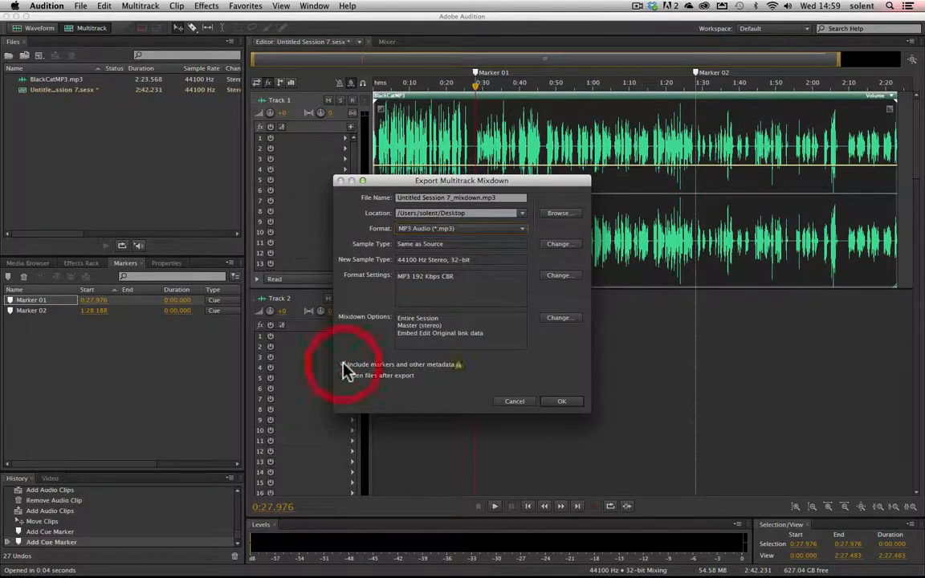
left_click(568, 401)
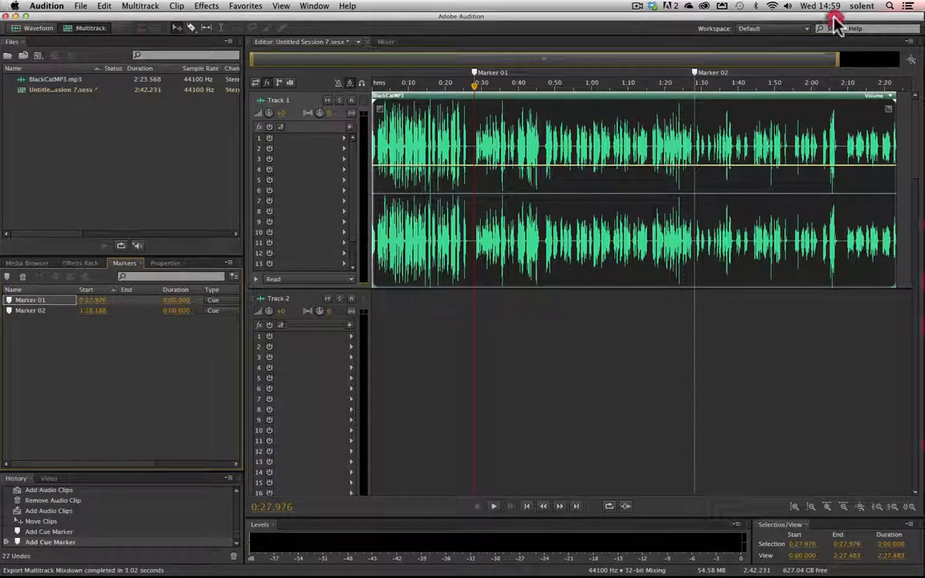
Uncover the desktop, close the sound_files_1 folder window and preview the exported Untitled Session 7_mixdown.mp3
left_click_drag(834, 24, 315, 397)
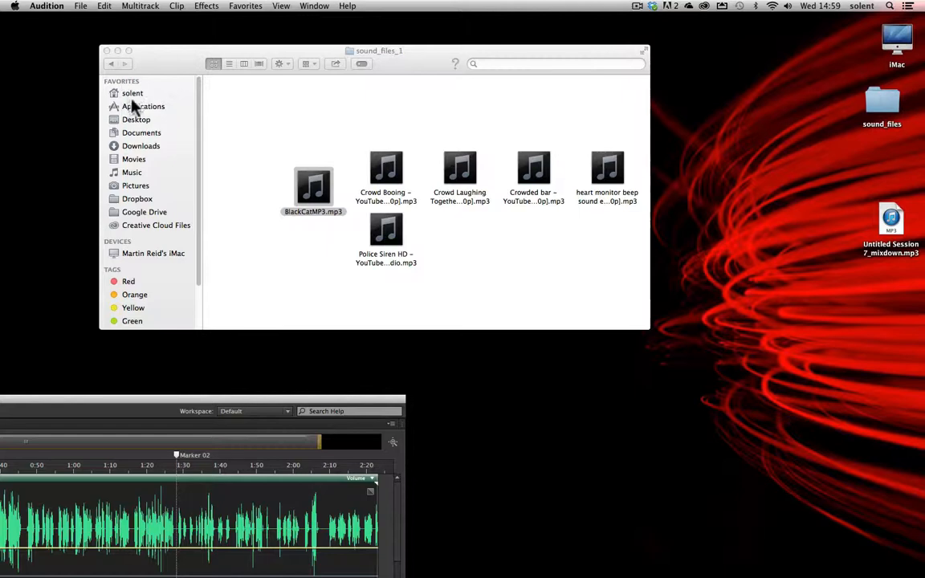
left_click(107, 51)
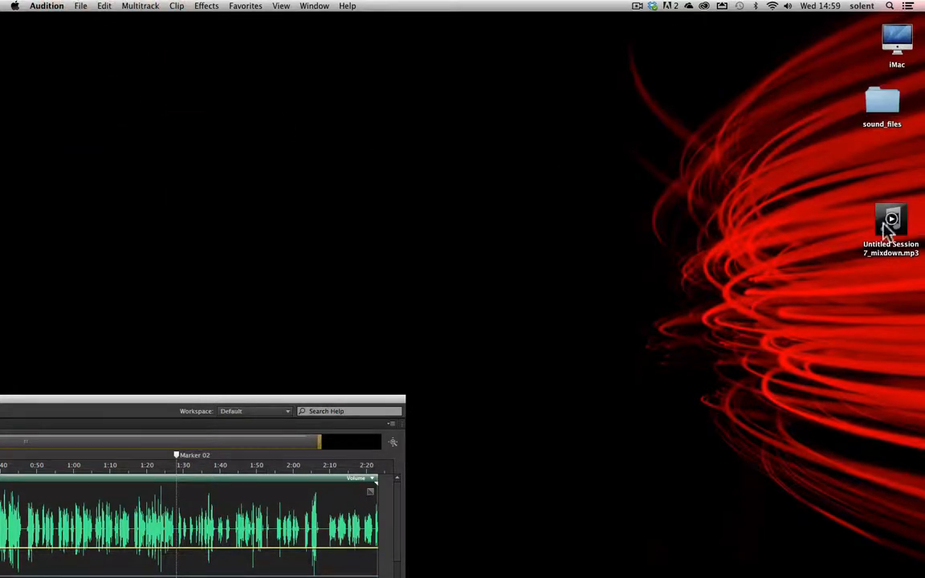
left_click_drag(888, 229, 597, 192)
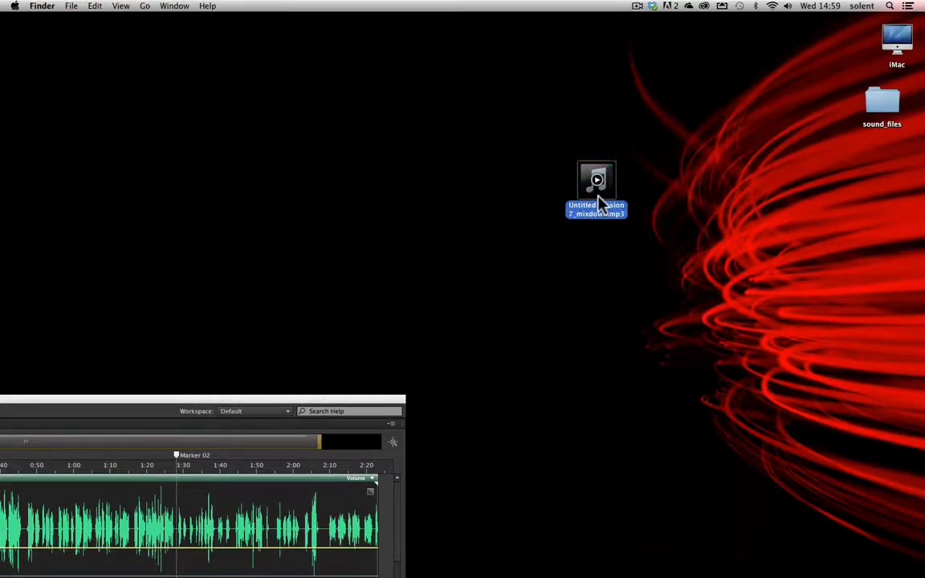
left_click(598, 180)
left_click(597, 178)
left_click(652, 6)
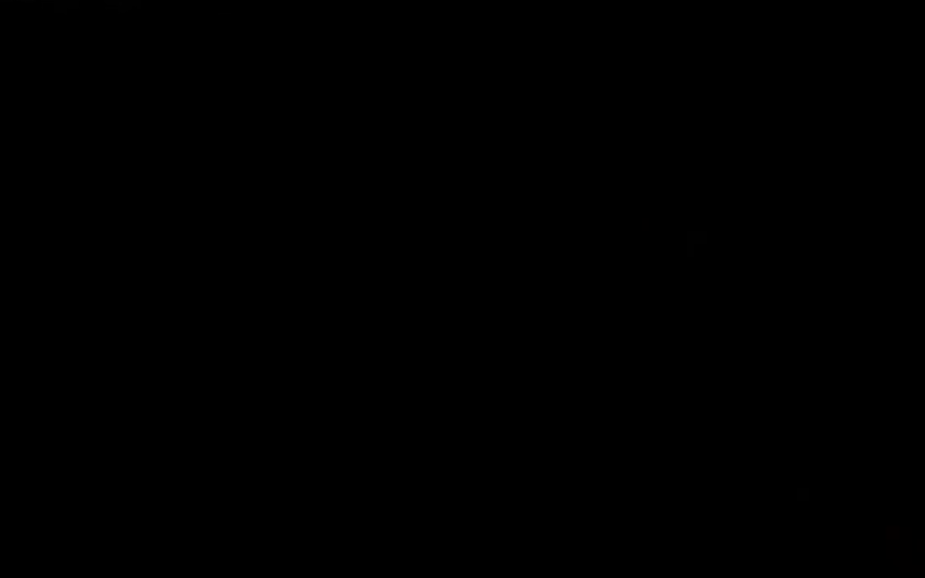